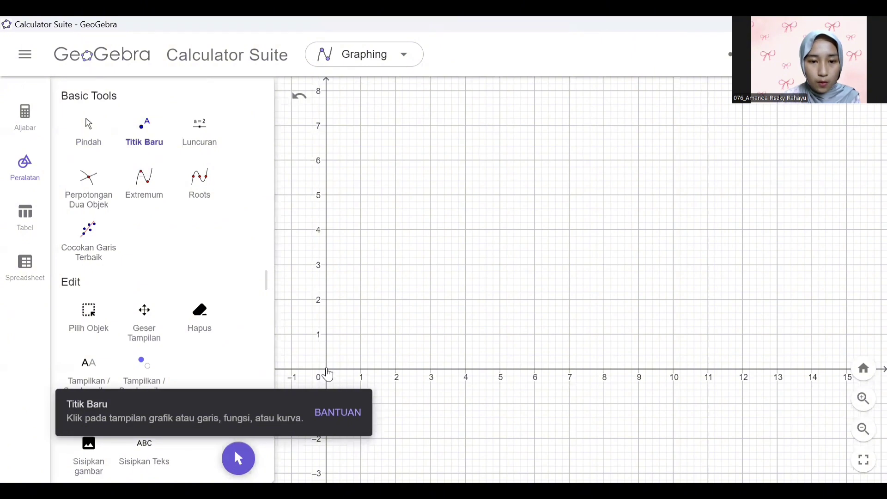
- Place one point at the origin and another on the y-axis at (0, 15)
{"action": "left_click", "coordinate": [326, 369]}
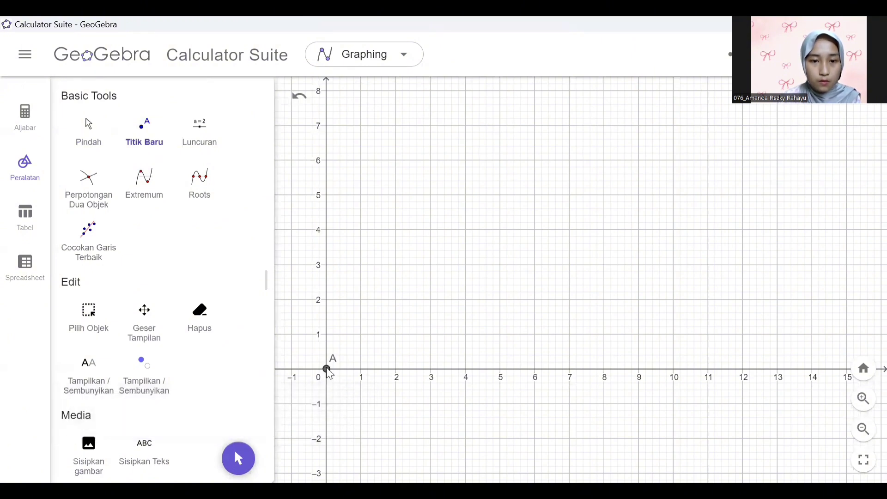
{"action": "left_click_drag", "start_coordinate": [475, 178], "coordinate": [481, 462]}
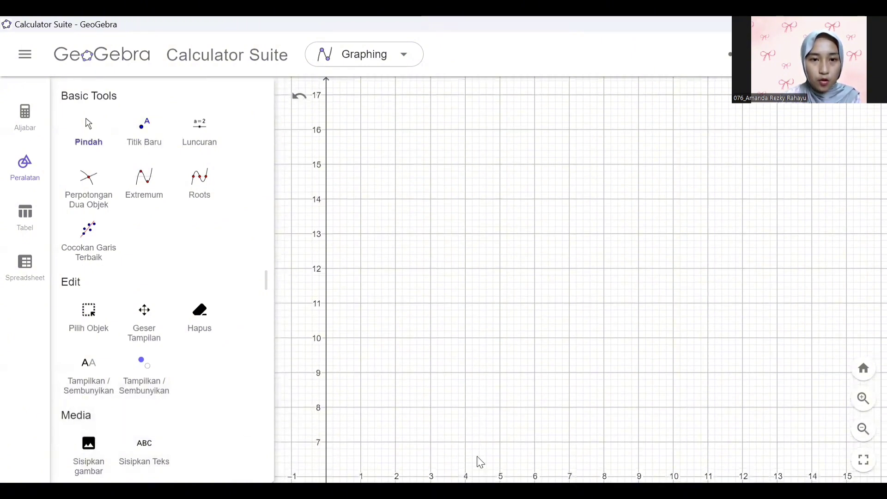
{"action": "left_click", "coordinate": [143, 123]}
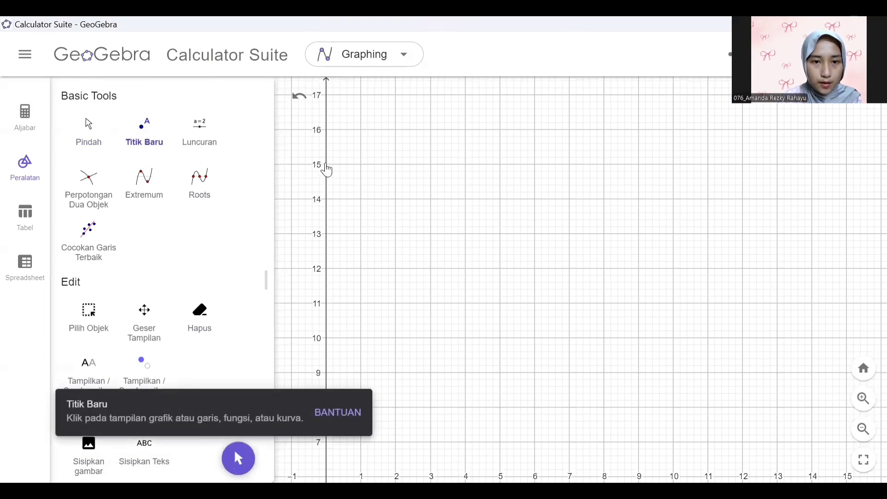
{"action": "left_click", "coordinate": [327, 165]}
- Place a third point on the x-axis at (20, 0)
{"action": "left_click", "coordinate": [88, 129]}
{"action": "left_click_drag", "start_coordinate": [649, 314], "coordinate": [464, 61]}
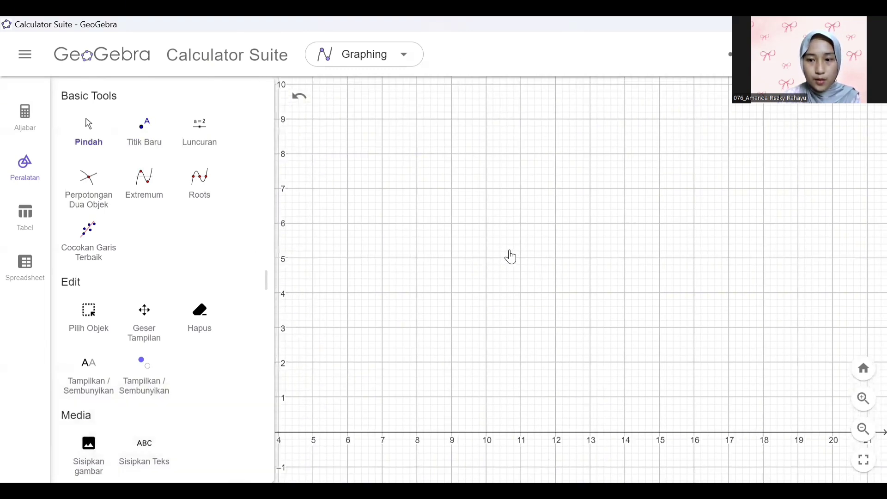
{"action": "left_click_drag", "start_coordinate": [510, 252], "coordinate": [379, 255]}
{"action": "left_click_drag", "start_coordinate": [307, 273], "coordinate": [137, 289]}
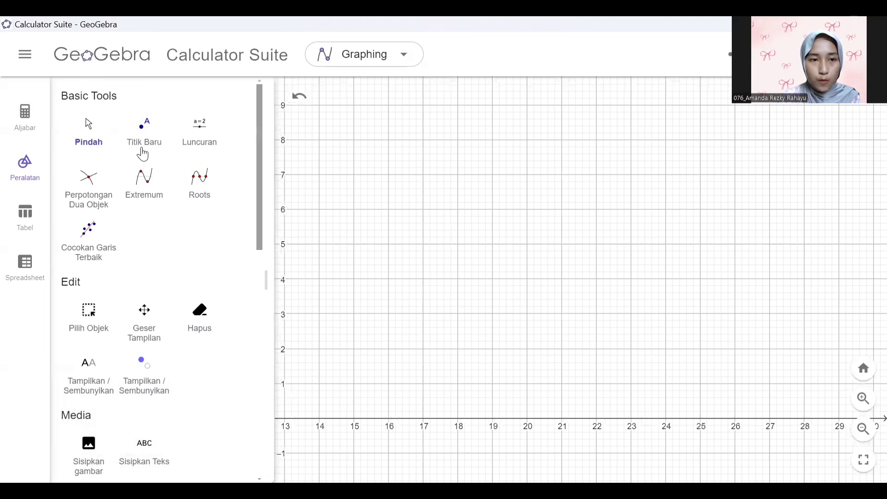
{"action": "left_click", "coordinate": [142, 139]}
{"action": "left_click", "coordinate": [527, 418]}
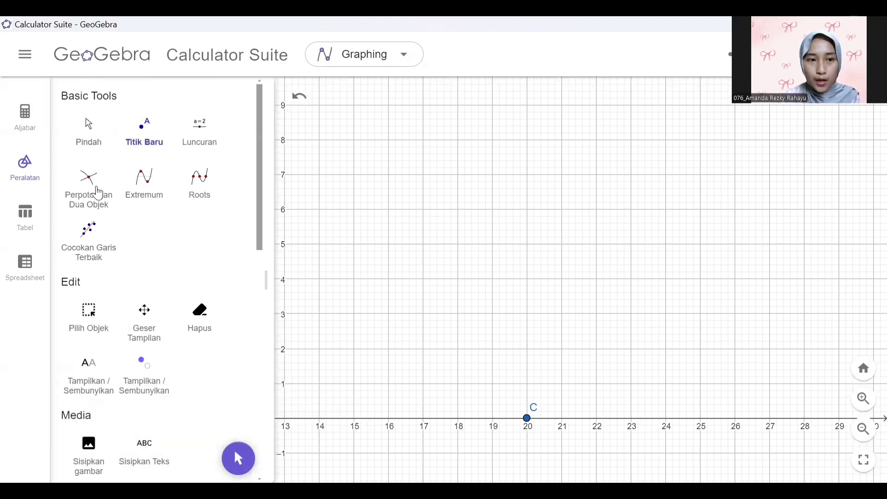
- Draw a segment from point A at the origin to point B on the y-axis
{"action": "left_click", "coordinate": [88, 136]}
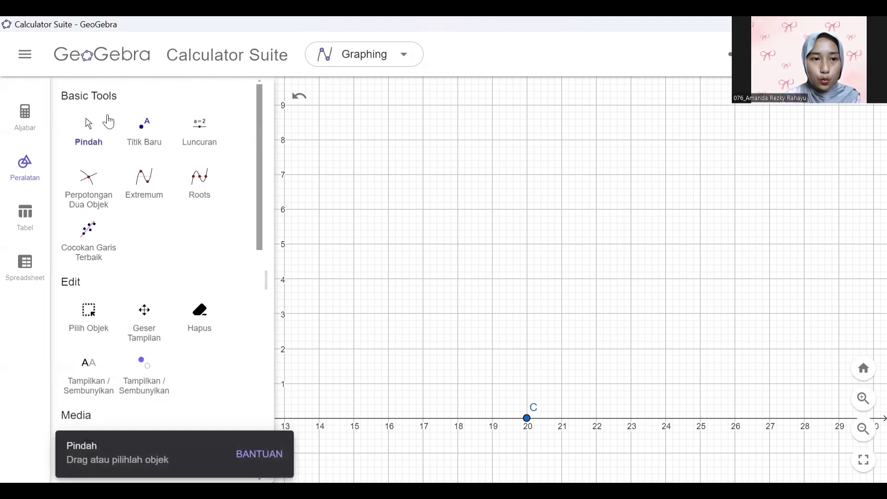
{"action": "left_click_drag", "start_coordinate": [390, 317], "coordinate": [694, 360]}
{"action": "left_click", "coordinate": [863, 428]}
{"action": "left_click_drag", "start_coordinate": [563, 301], "coordinate": [564, 366]}
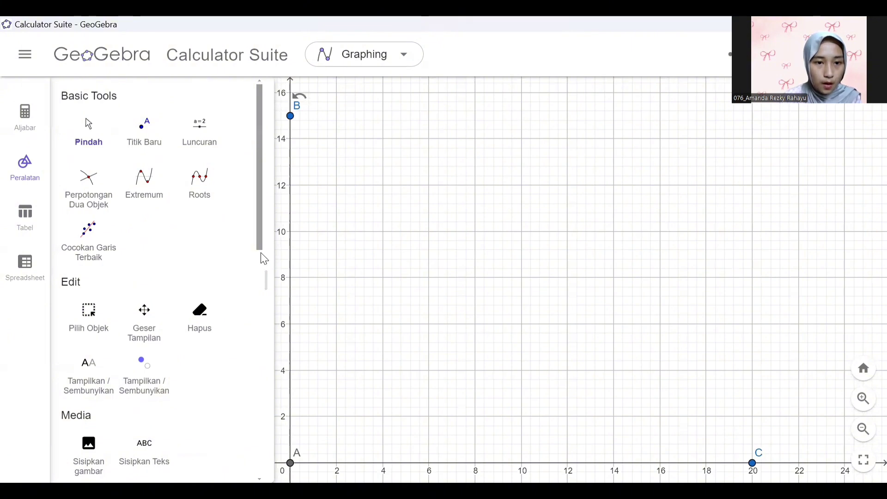
{"action": "left_click_drag", "start_coordinate": [256, 244], "coordinate": [257, 402]}
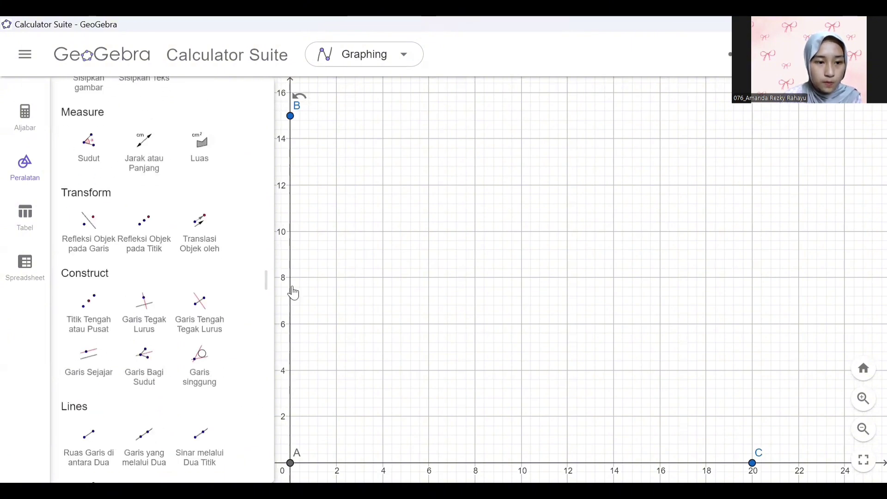
{"action": "left_click_drag", "start_coordinate": [259, 285], "coordinate": [261, 363]}
{"action": "left_click", "coordinate": [90, 277]}
{"action": "left_click", "coordinate": [291, 464]}
{"action": "left_click", "coordinate": [292, 119]}
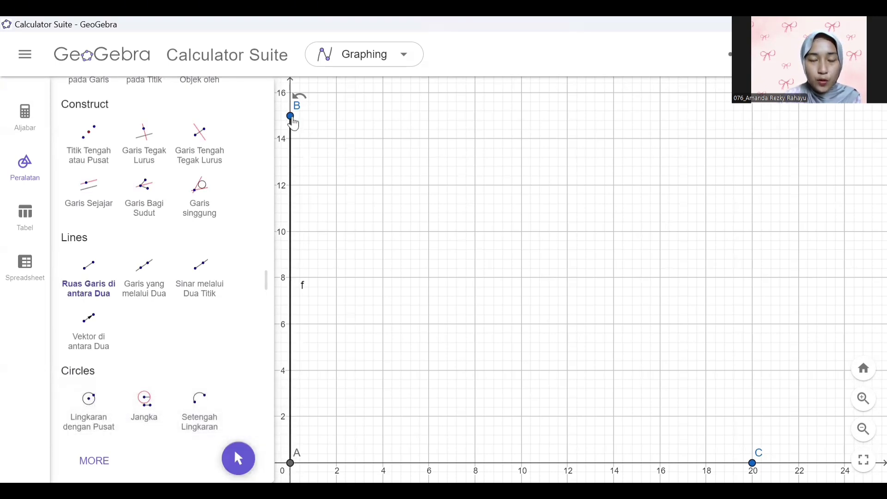
- Close the triangle with segments from B to C and from C back to A
{"action": "left_click", "coordinate": [291, 117]}
{"action": "left_click", "coordinate": [752, 463]}
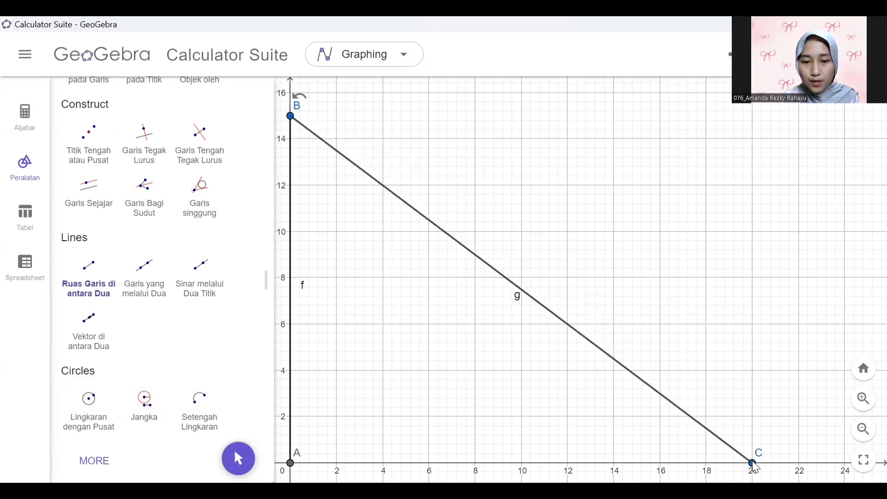
{"action": "left_click", "coordinate": [752, 463]}
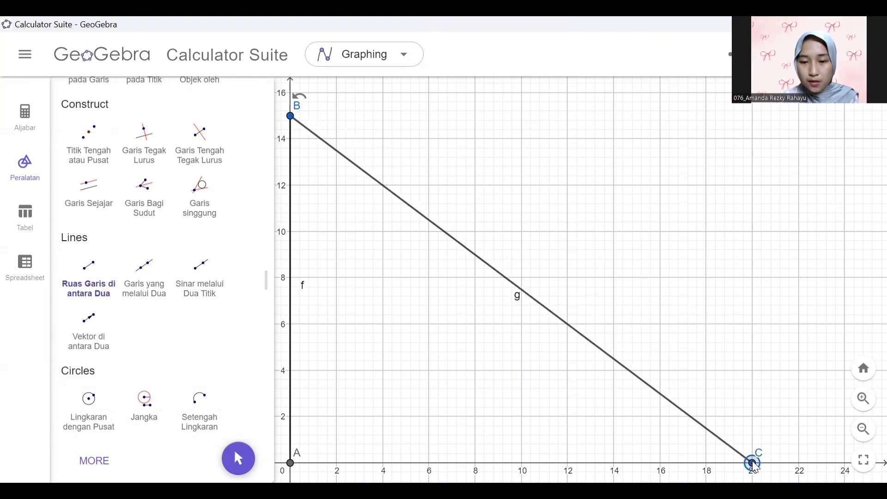
{"action": "left_click", "coordinate": [290, 463]}
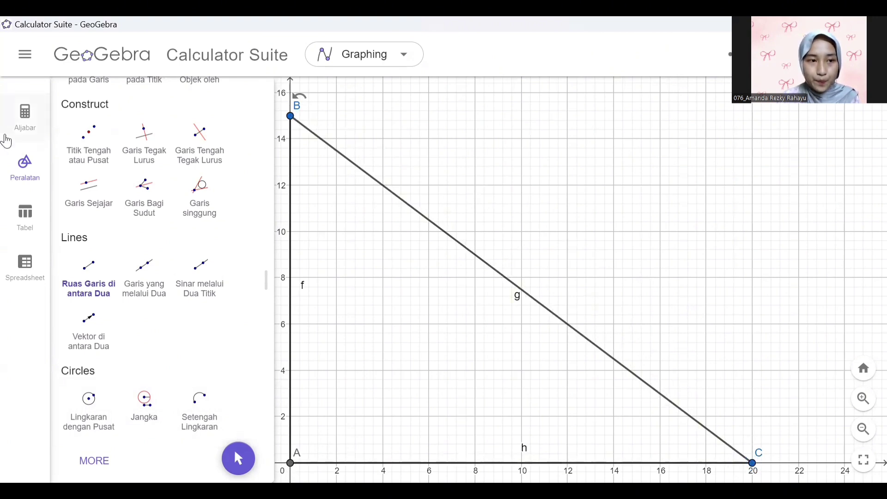
- Review the segment lengths in the algebra list and toggle the visibility of segment BC off and on
{"action": "left_click", "coordinate": [26, 117]}
{"action": "left_click_drag", "start_coordinate": [260, 235], "coordinate": [251, 182]}
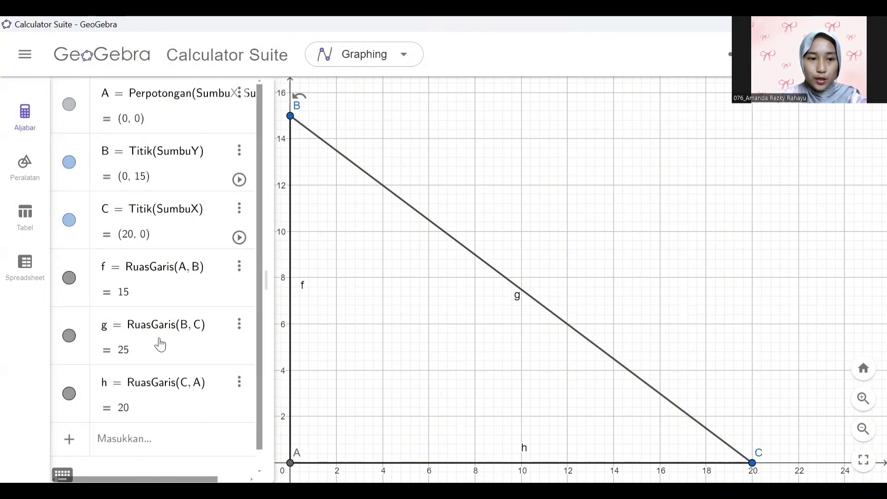
{"action": "left_click", "coordinate": [128, 325]}
{"action": "left_click", "coordinate": [70, 336]}
{"action": "left_click", "coordinate": [70, 337]}
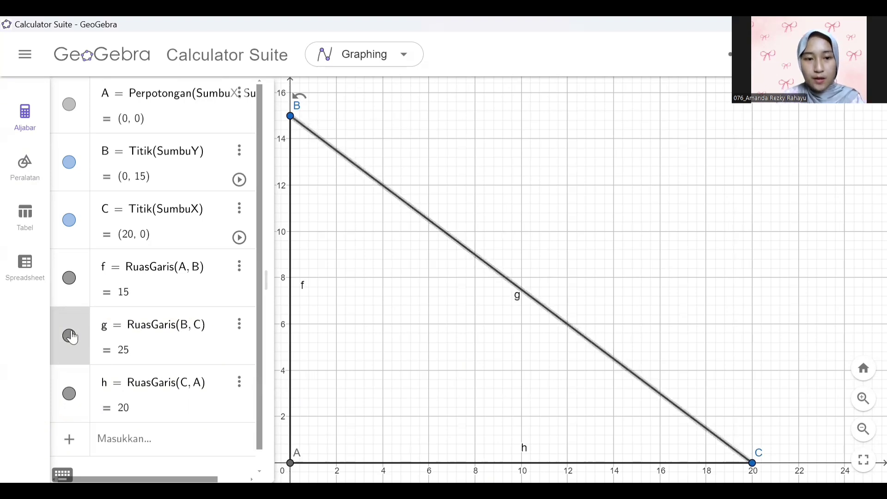
- Open the settings of hypotenuse BC and choose a colour for it
{"action": "left_click", "coordinate": [527, 294]}
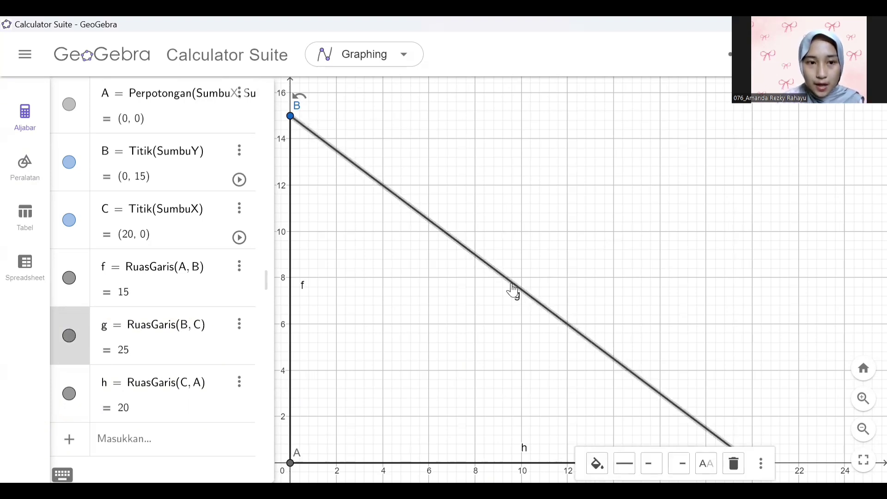
{"action": "right_click", "coordinate": [513, 290]}
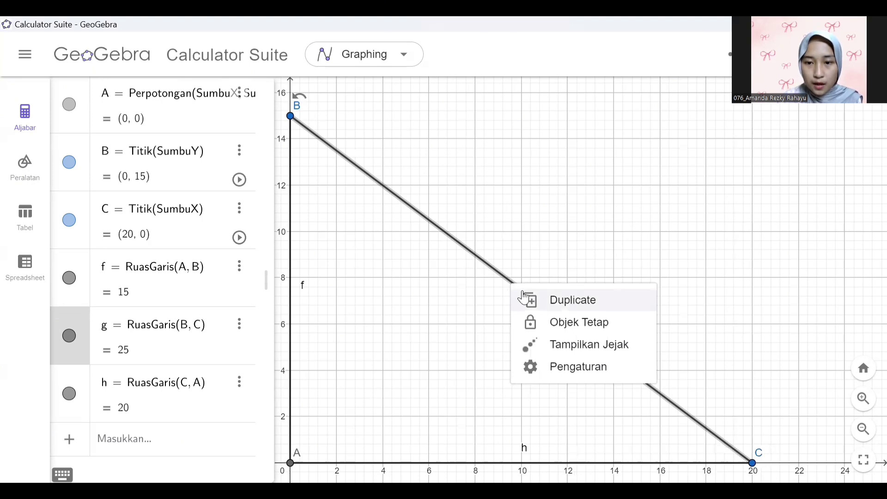
{"action": "left_click", "coordinate": [573, 368]}
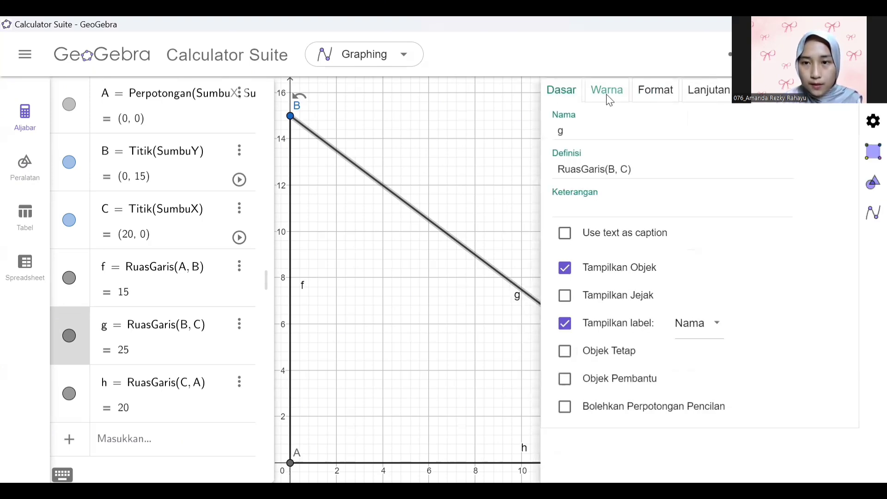
{"action": "left_click", "coordinate": [605, 92]}
{"action": "left_click", "coordinate": [579, 131]}
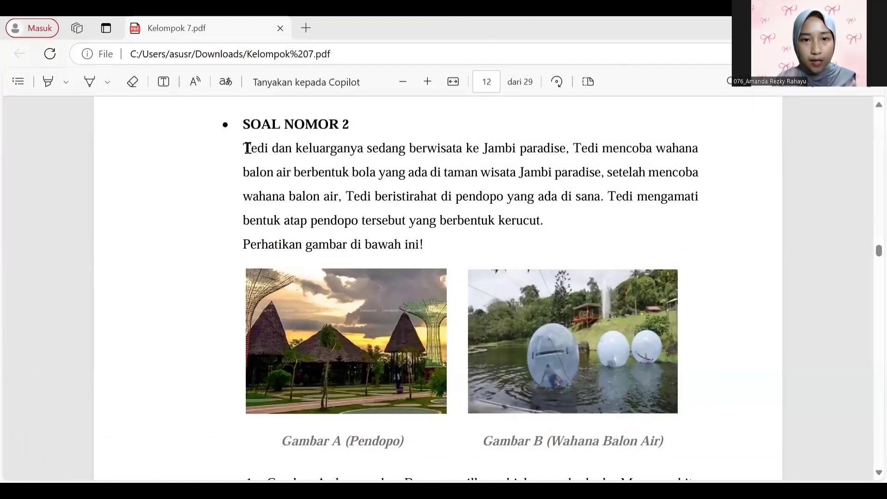
- Read the SOAL NOMOR 2 story and its three questions on cones and spheres in Kelompok 7.pdf
{"action": "left_click_drag", "start_coordinate": [244, 148], "coordinate": [631, 197]}
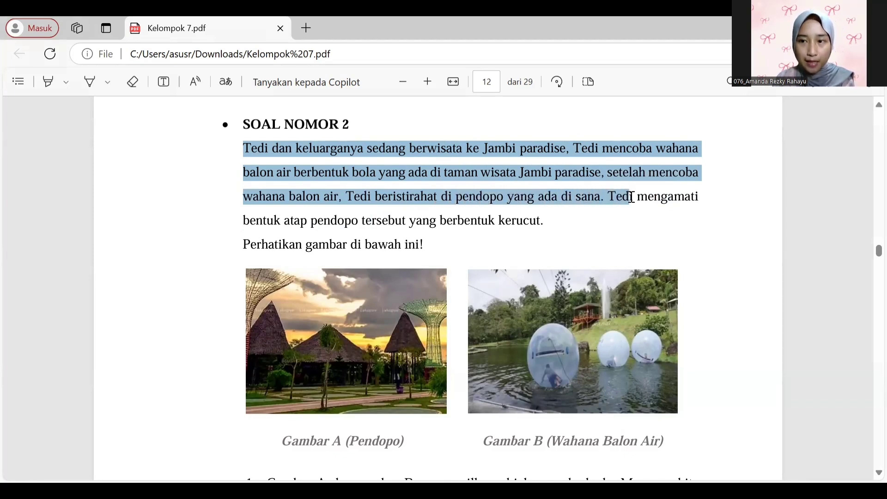
{"action": "left_click_drag", "start_coordinate": [586, 215], "coordinate": [549, 223]}
{"action": "left_click", "coordinate": [489, 220]}
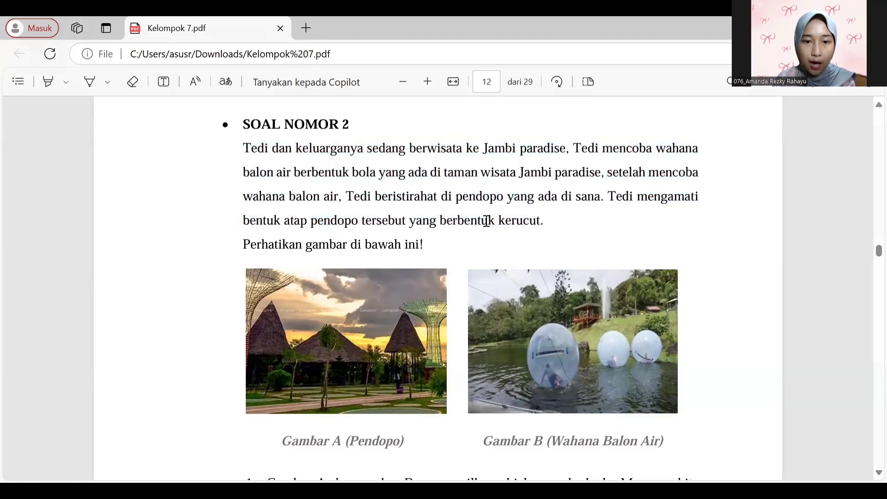
{"action": "scroll", "coordinate": [649, 392], "scroll_direction": "down", "scroll_amount": 4}
{"action": "left_click_drag", "start_coordinate": [446, 379], "coordinate": [558, 378]}
{"action": "left_click", "coordinate": [539, 380]}
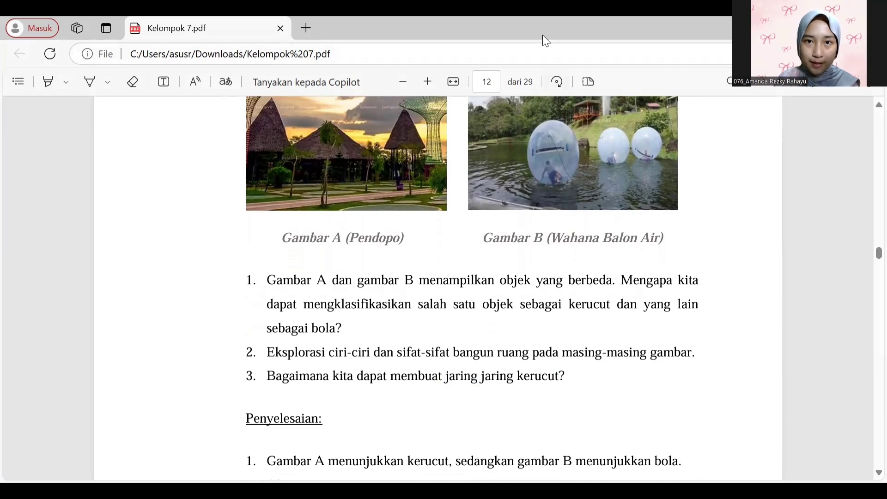
- Switch to GeoGebra Classic and create a number slider named t with minimum 0 and maximum 1
{"action": "key", "text": "alt+Tab"}
{"action": "left_click", "coordinate": [298, 97]}
{"action": "left_click", "coordinate": [283, 206]}
{"action": "type", "text": "t"}
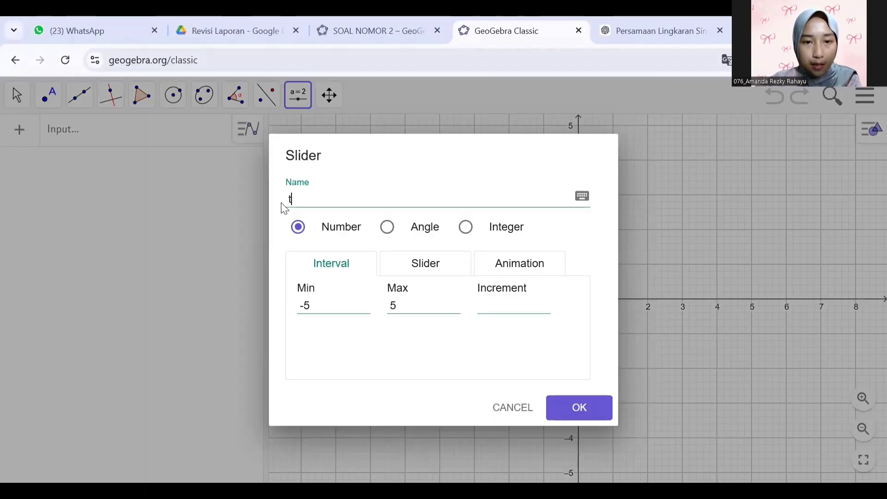
{"action": "left_click_drag", "start_coordinate": [326, 302], "coordinate": [284, 310]}
{"action": "type", "text": "0"}
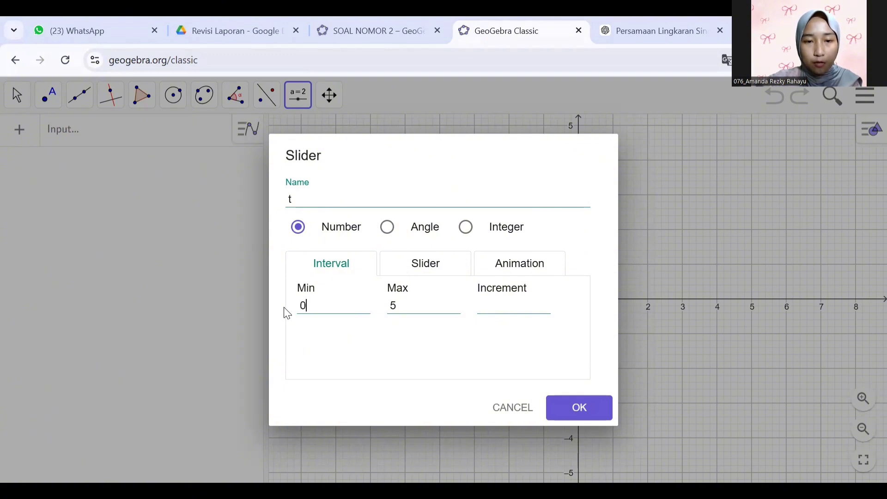
{"action": "left_click", "coordinate": [416, 305]}
{"action": "left_click_drag", "start_coordinate": [415, 305], "coordinate": [383, 310]}
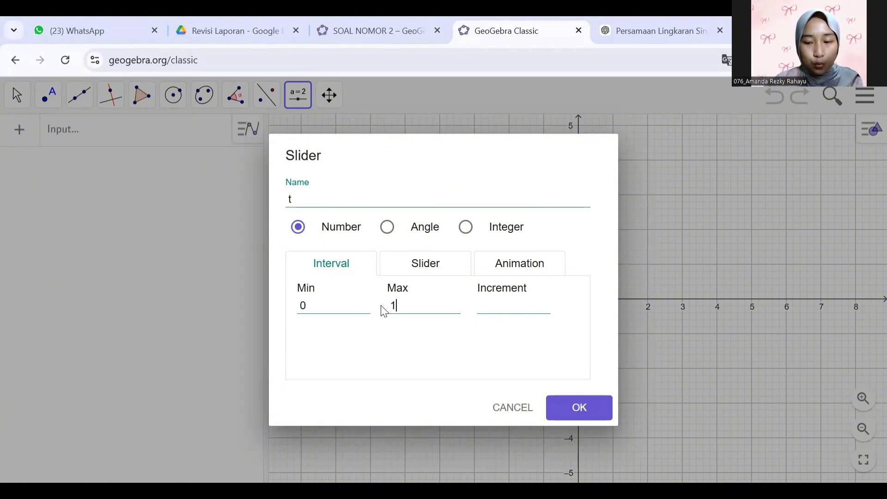
{"action": "type", "text": "1"}
{"action": "key", "text": "Return"}
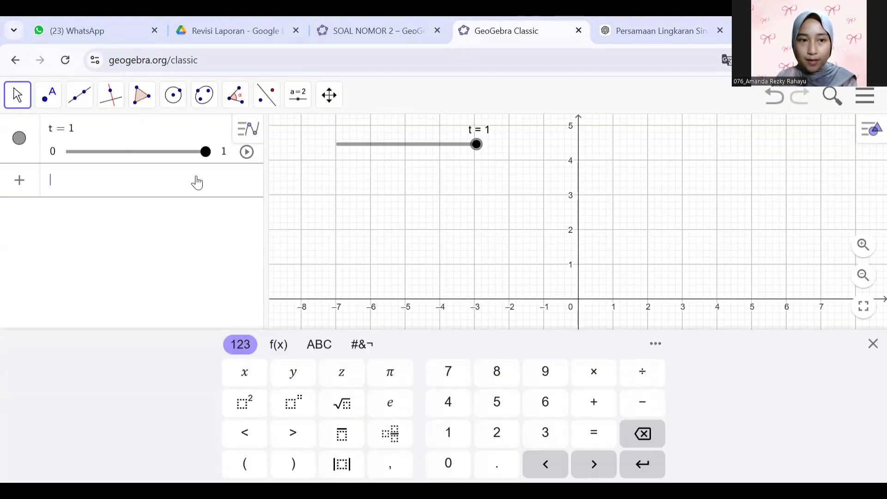
- Create a line through (1, 0, 0) perpendicular to the xy-plane with PerpendicularLine((1, 0, 0), xOyPlane)
{"action": "type", "text": "perpe"}
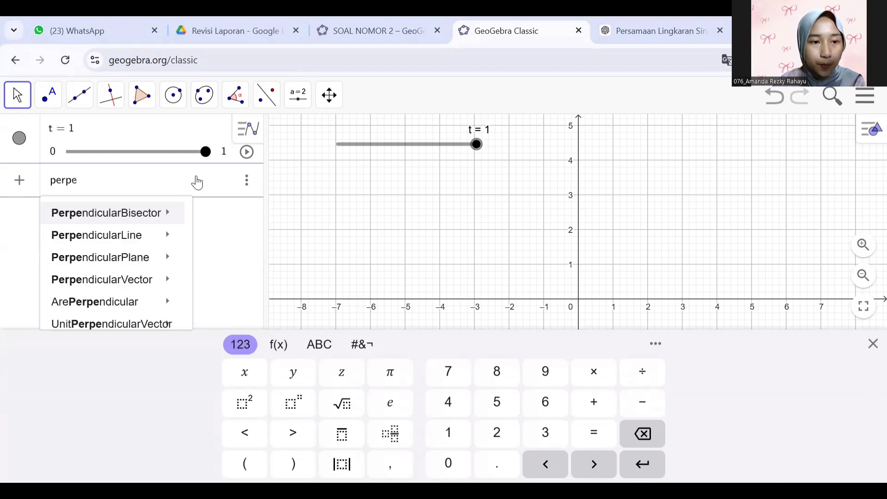
{"action": "mouse_move", "coordinate": [176, 235]}
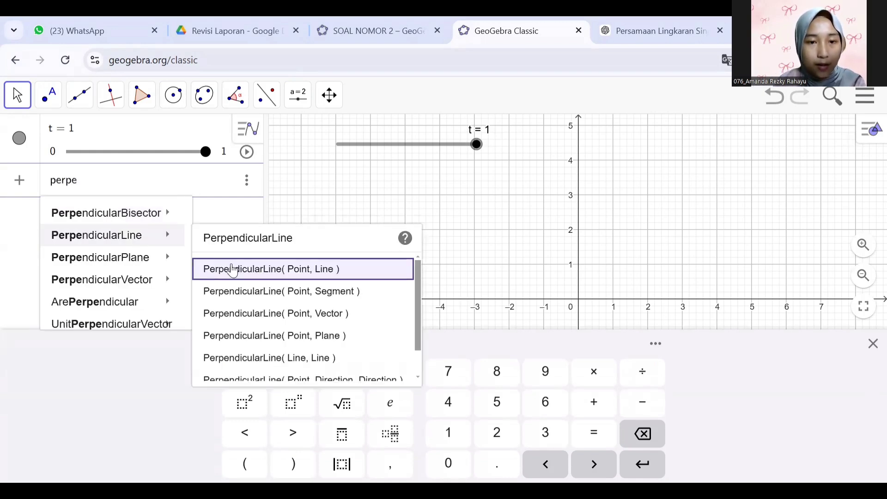
{"action": "left_click", "coordinate": [295, 296]}
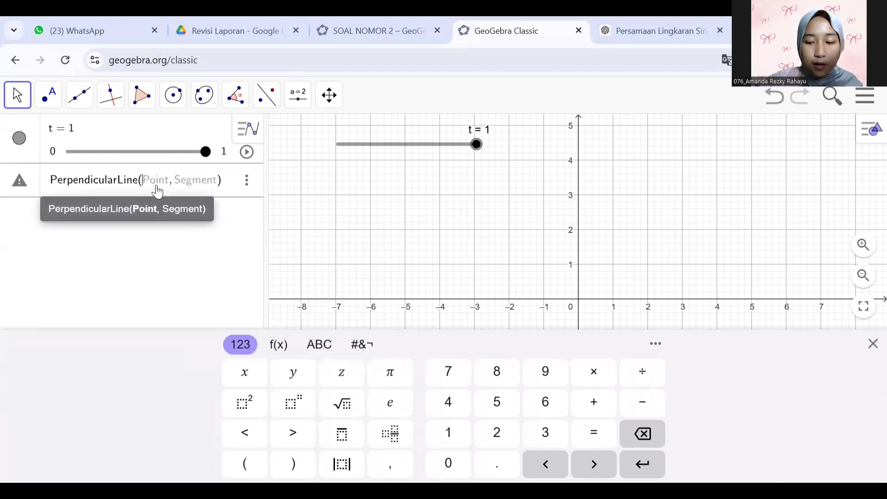
{"action": "type", "text": "(1, "}
{"action": "type", "text": "0, 0), "}
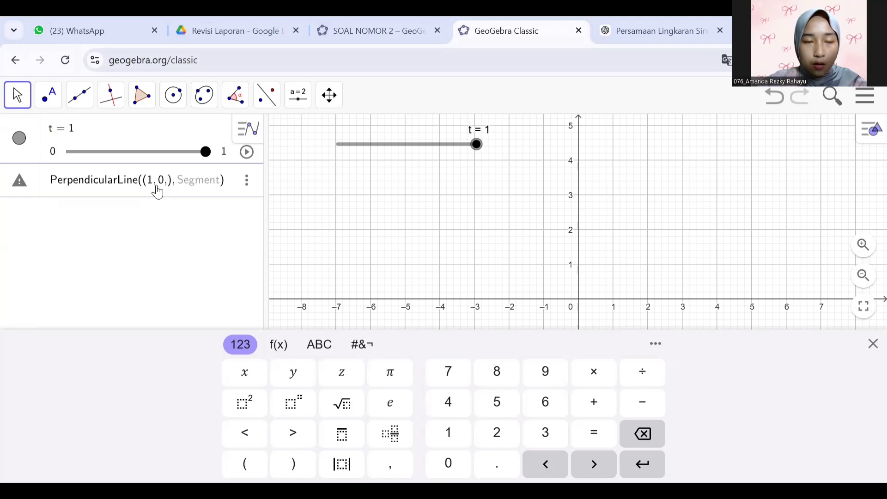
{"action": "type", "text": "xOyPlan"}
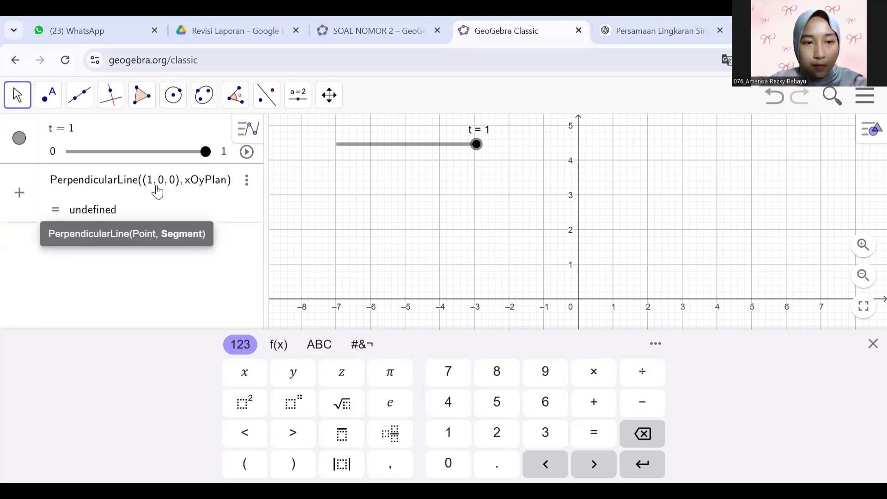
{"action": "type", "text": "e"}
{"action": "key", "text": "Return"}
- Create a point on the perpendicular line f with Point(f)
{"action": "type", "text": "poiny"}
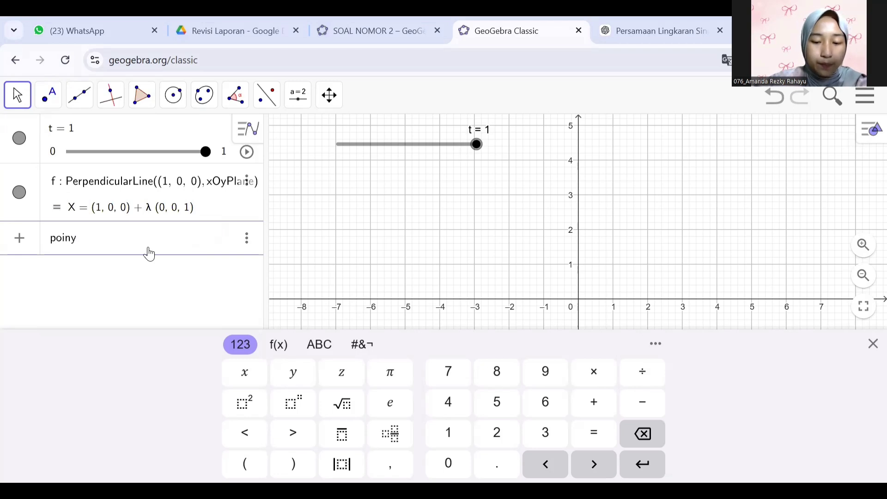
{"action": "key", "text": "BackSpace"}
{"action": "type", "text": "t"}
{"action": "mouse_move", "coordinate": [158, 89]}
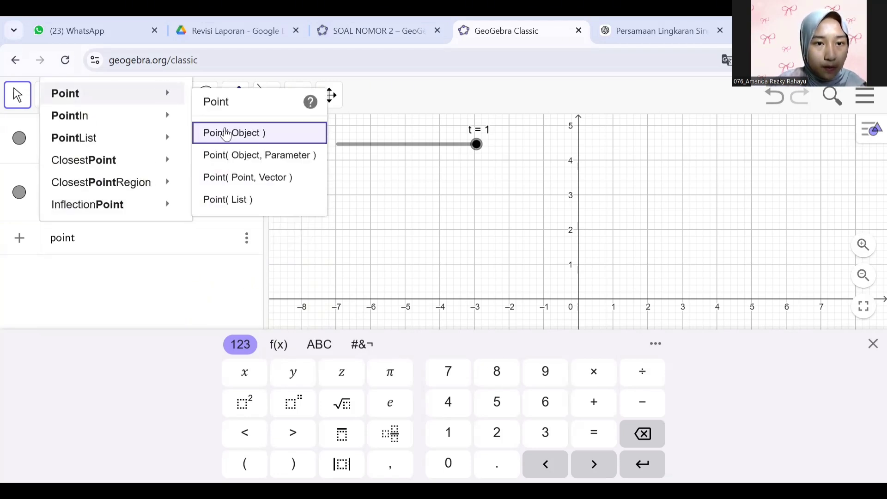
{"action": "left_click", "coordinate": [226, 134]}
{"action": "type", "text": "f"}
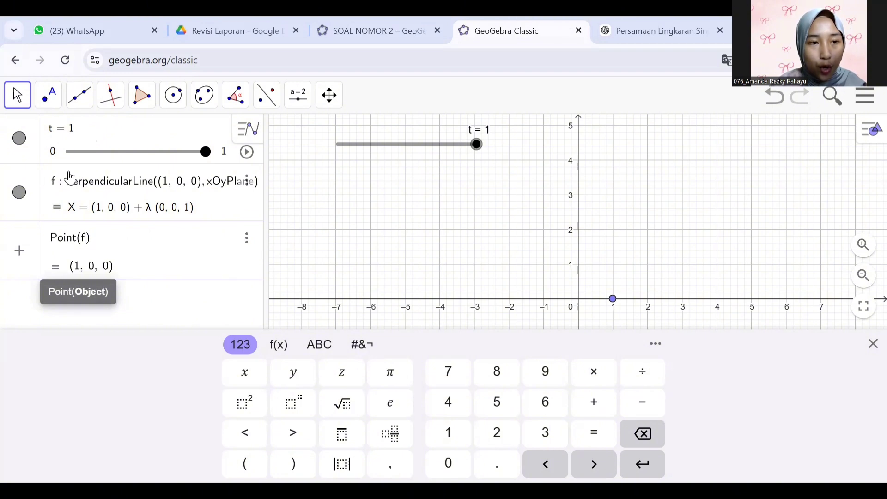
{"action": "key", "text": "Return"}
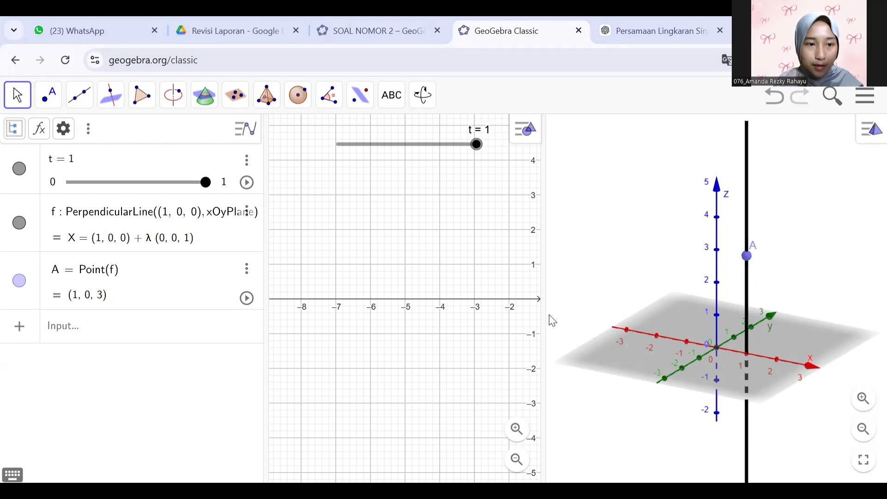
- Create the intersection point of the x-axis and the perpendicular line f with Intersect(xAxis, f)
{"action": "left_click", "coordinate": [172, 322]}
{"action": "type", "text": "inte"}
{"action": "left_click", "coordinate": [392, 257]}
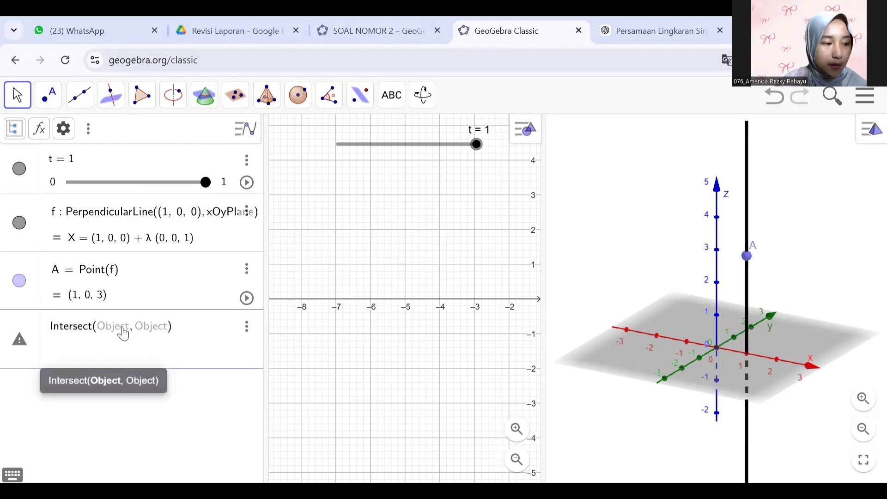
{"action": "type", "text": "xAxis"}
{"action": "key", "text": "Right"}
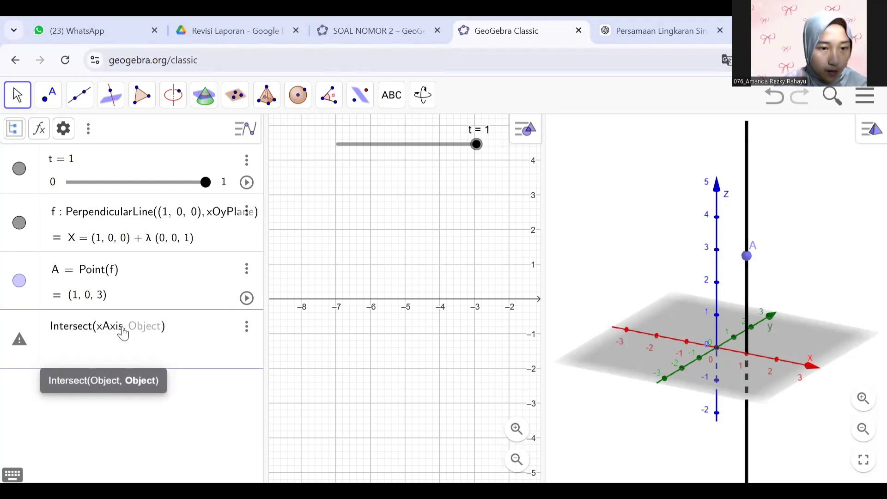
{"action": "key", "text": "Right"}
{"action": "left_click", "coordinate": [123, 333]}
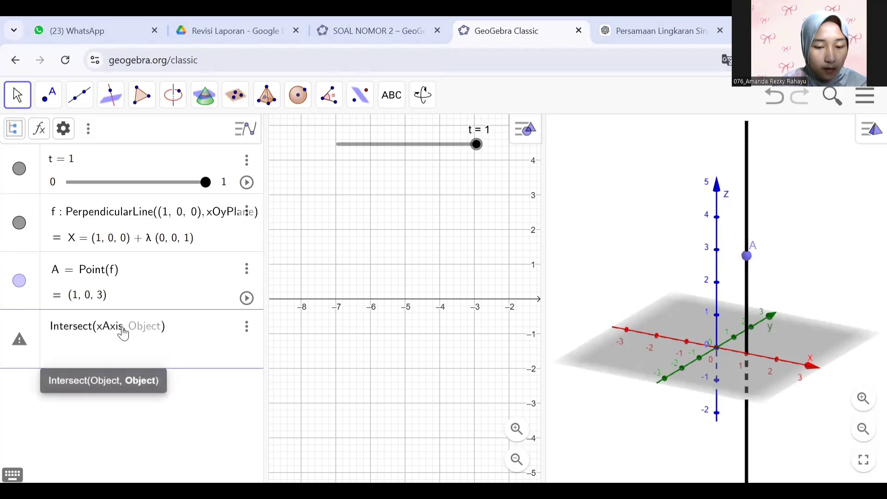
{"action": "type", "text": "f"}
{"action": "key", "text": "Return"}
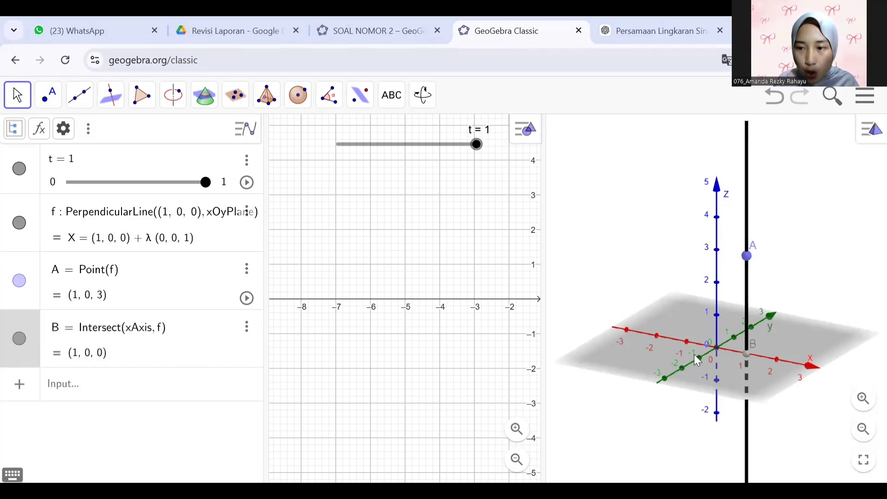
- Create the intersection point of the x-axis and y-axis with Intersect(xAxis, yAxis)
{"action": "left_click", "coordinate": [218, 390]}
{"action": "type", "text": "inte"}
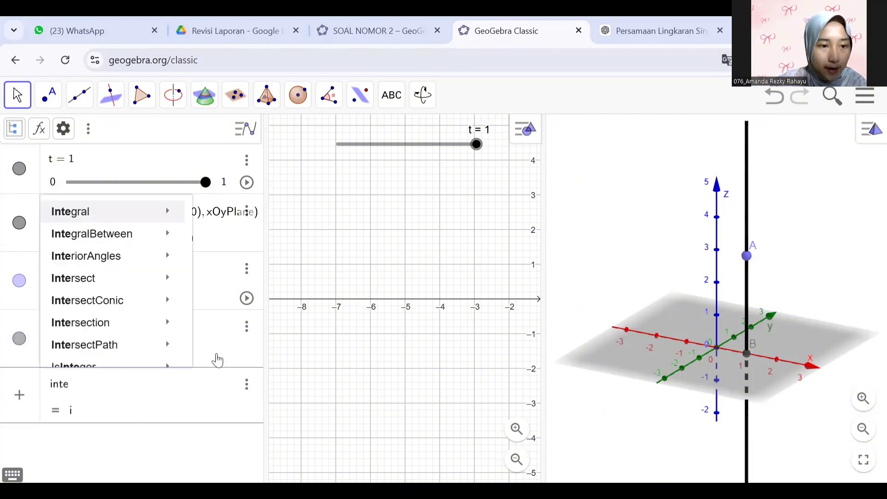
{"action": "mouse_move", "coordinate": [148, 287]}
{"action": "left_click", "coordinate": [258, 321]}
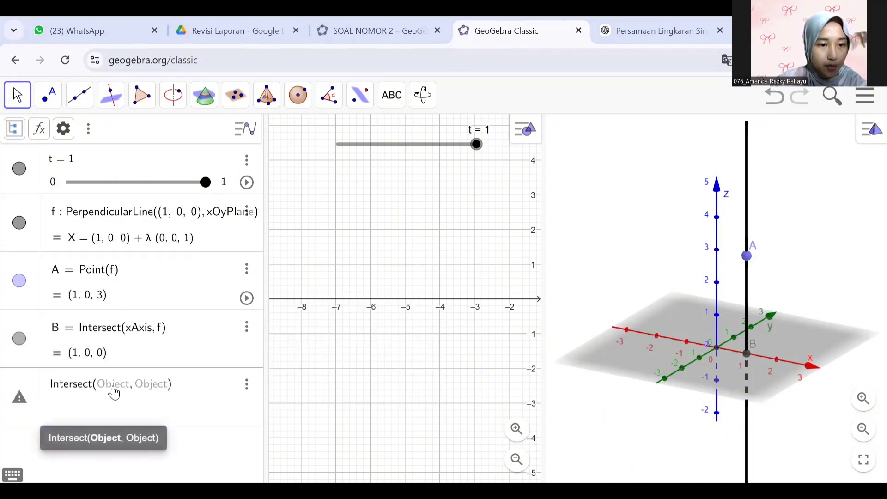
{"action": "type", "text": "x"}
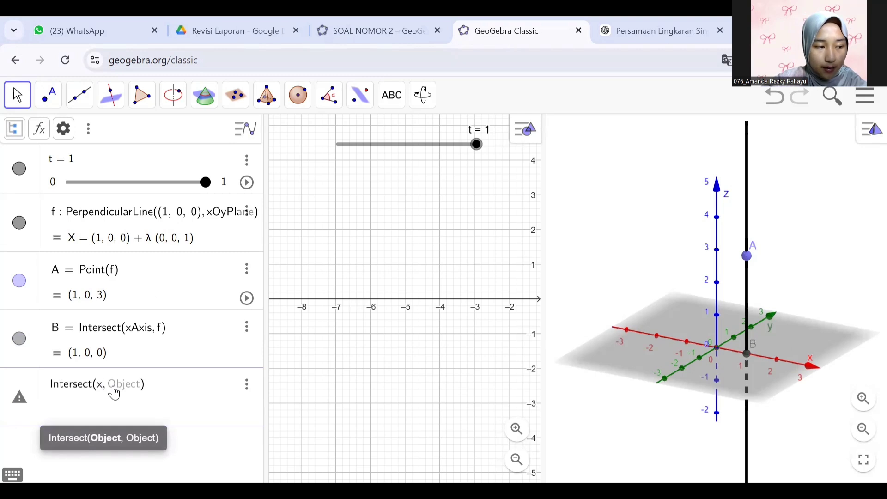
{"action": "type", "text": "Axis"}
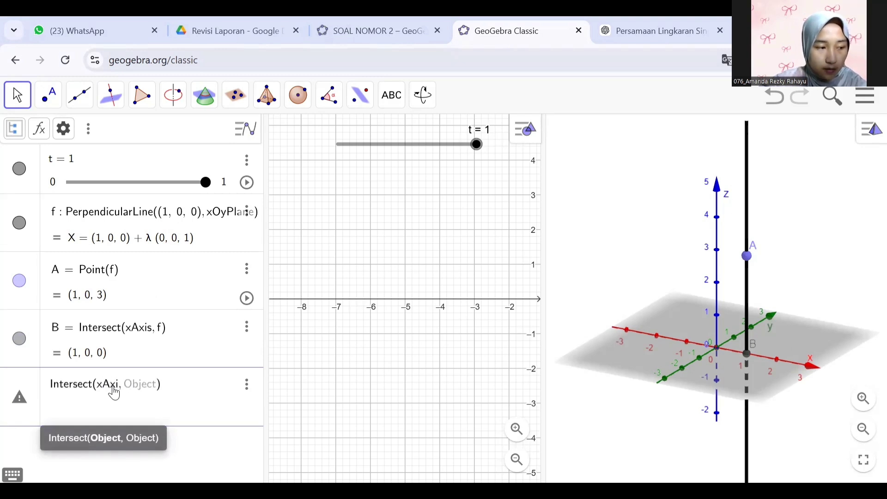
{"action": "type", "text": ", "}
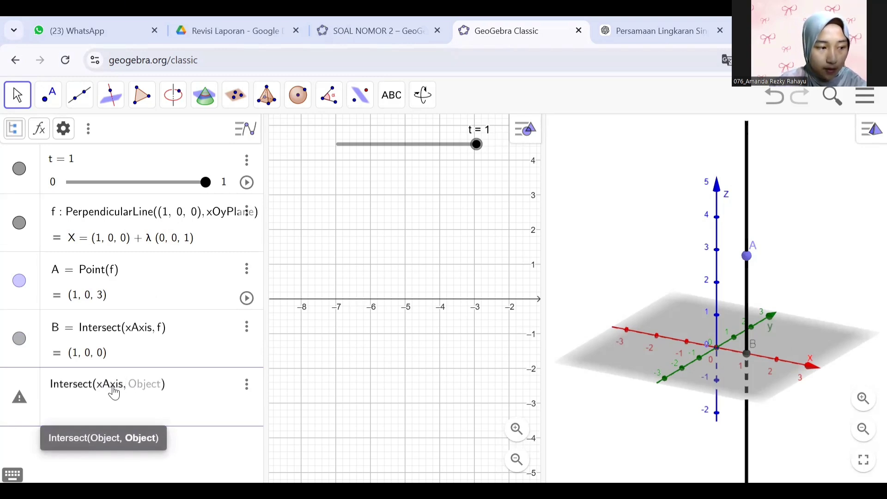
{"action": "type", "text": "yAxis"}
{"action": "key", "text": "Return"}
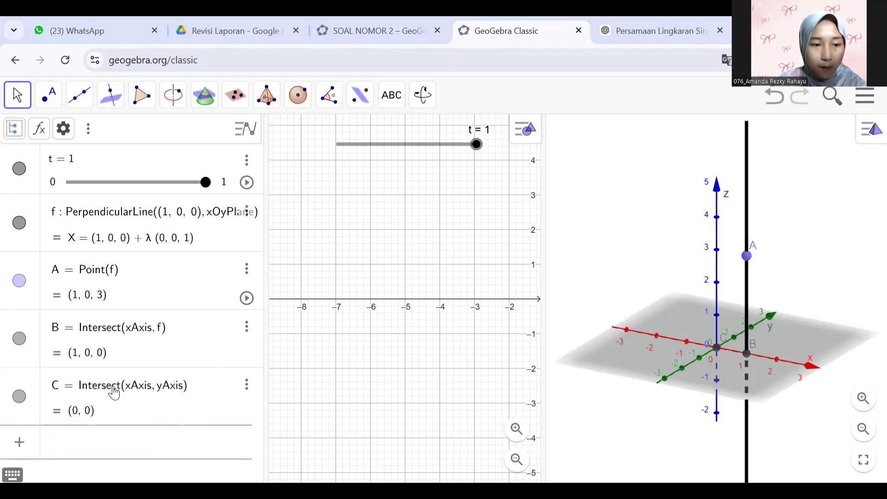
{"action": "left_click", "coordinate": [716, 345]}
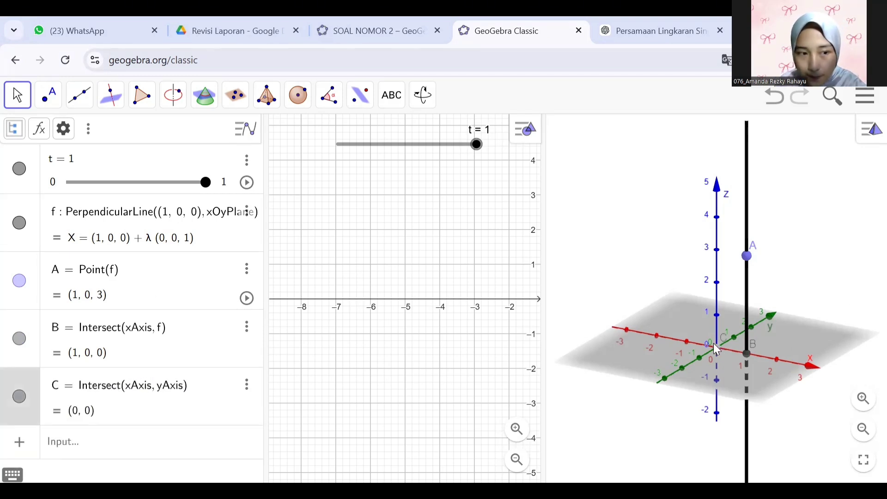
- Draw a segment from point C at the origin to point A on the perpendicular line
{"action": "left_click", "coordinate": [122, 457]}
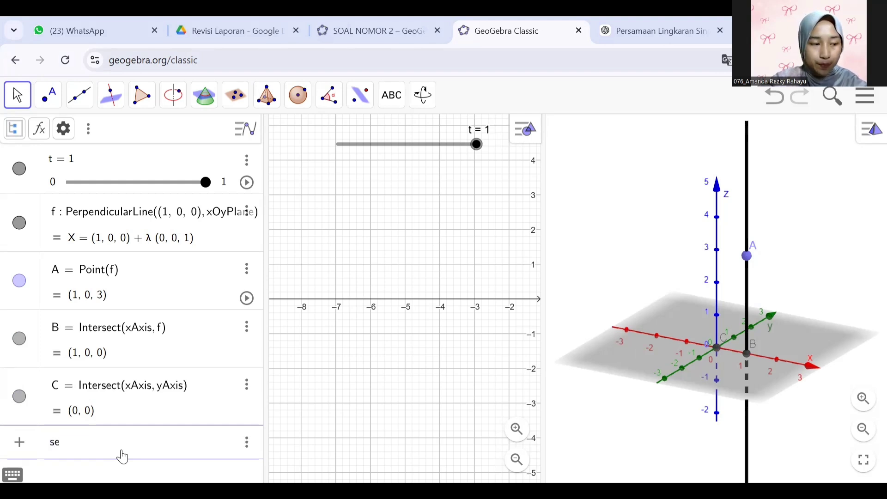
{"action": "key", "text": "BackSpace"}
{"action": "key", "text": "BackSpace"}
{"action": "left_click", "coordinate": [79, 95]}
{"action": "left_click", "coordinate": [128, 162]}
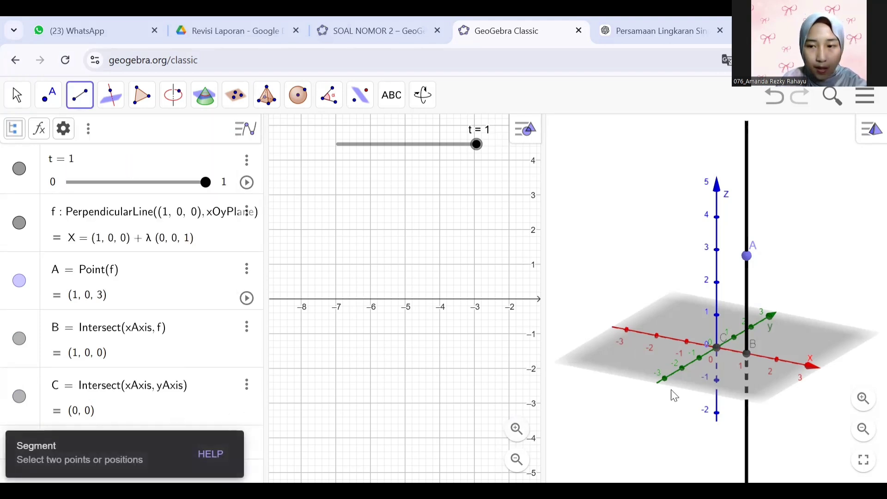
{"action": "left_click", "coordinate": [716, 347]}
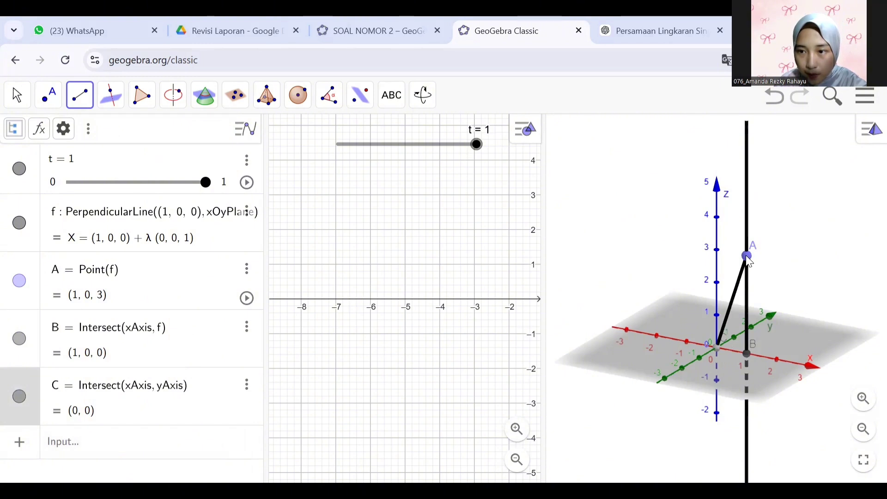
{"action": "left_click", "coordinate": [747, 257]}
{"action": "left_click", "coordinate": [122, 456]}
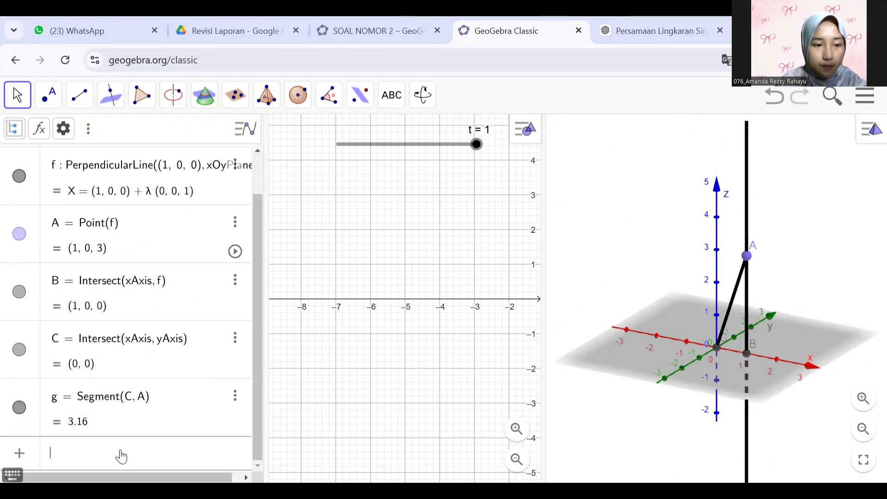
{"action": "left_click", "coordinate": [234, 339]}
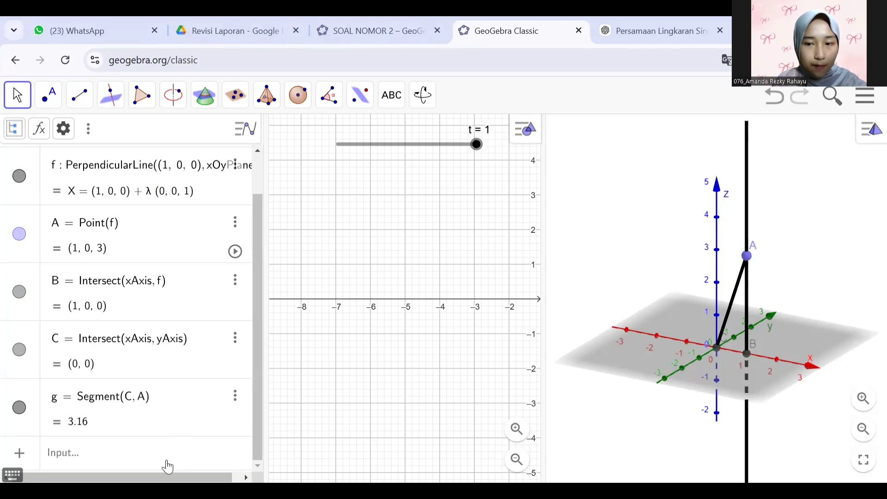
- Create the angle at point C between points B and A with the Angle tool
{"action": "left_click", "coordinate": [329, 94]}
{"action": "left_click", "coordinate": [382, 144]}
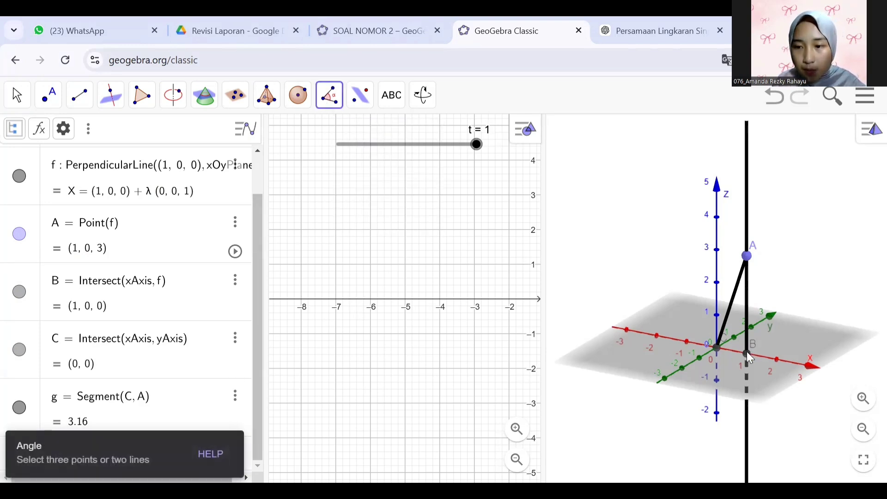
{"action": "left_click", "coordinate": [747, 354]}
{"action": "left_click", "coordinate": [717, 347]}
{"action": "left_click", "coordinate": [746, 256]}
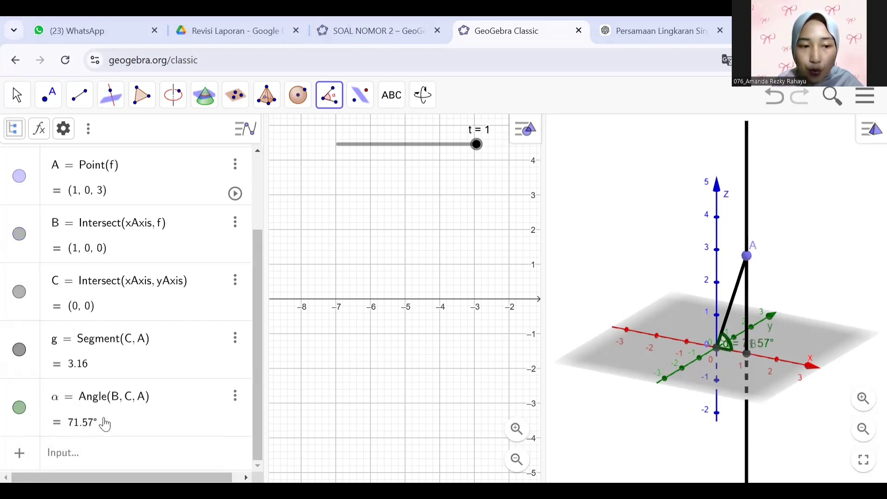
- Create a cone with base centre B, apex A and radius 1 with Cone(B, A, 1)
{"action": "left_click", "coordinate": [96, 455]}
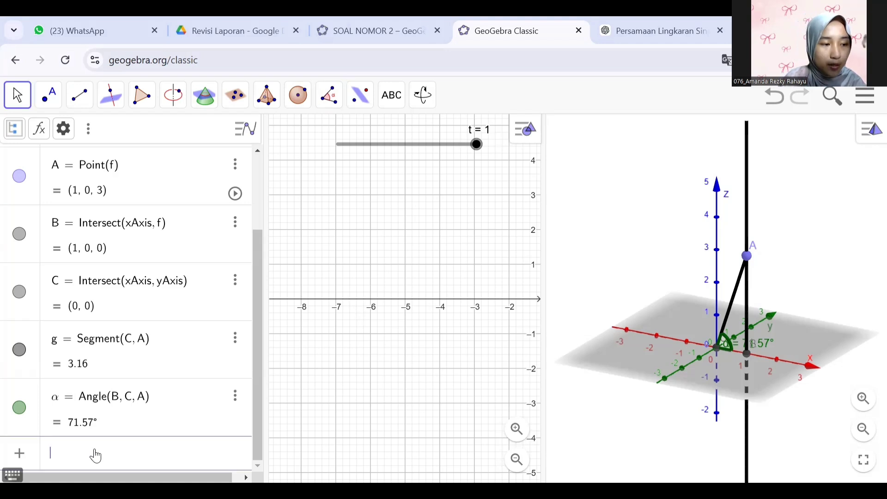
{"action": "left_click", "coordinate": [158, 467]}
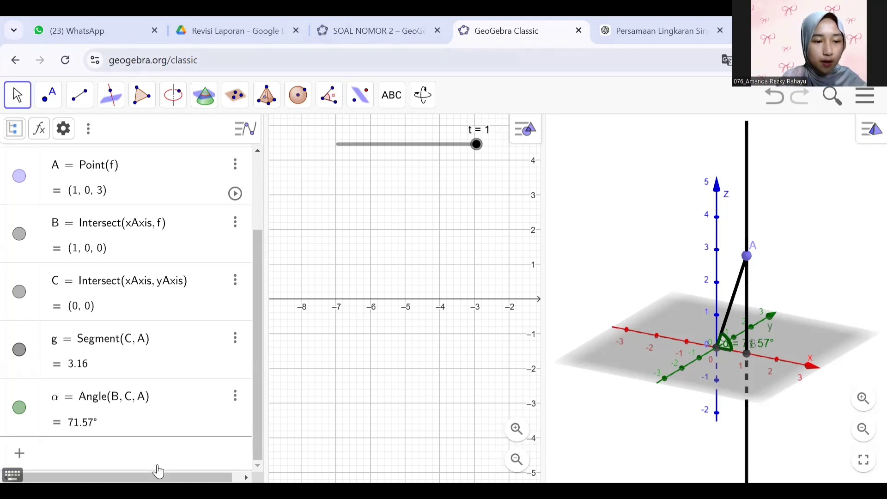
{"action": "type", "text": "cone"}
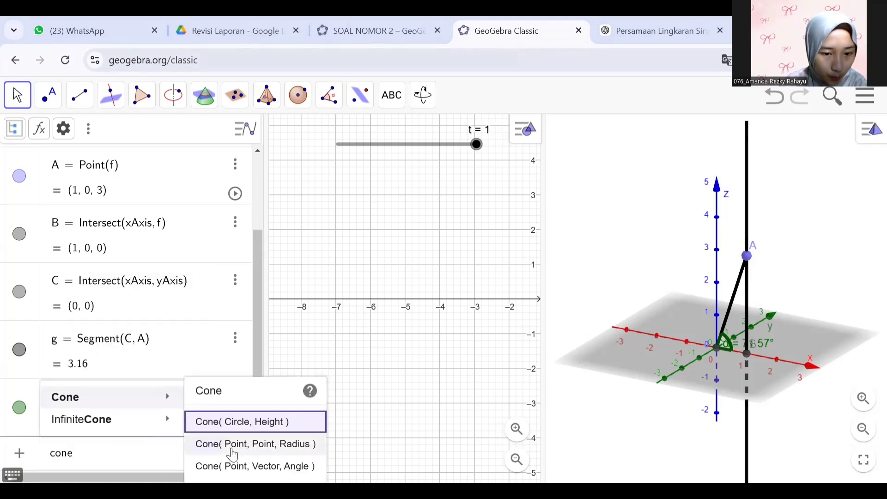
{"action": "left_click", "coordinate": [233, 455]}
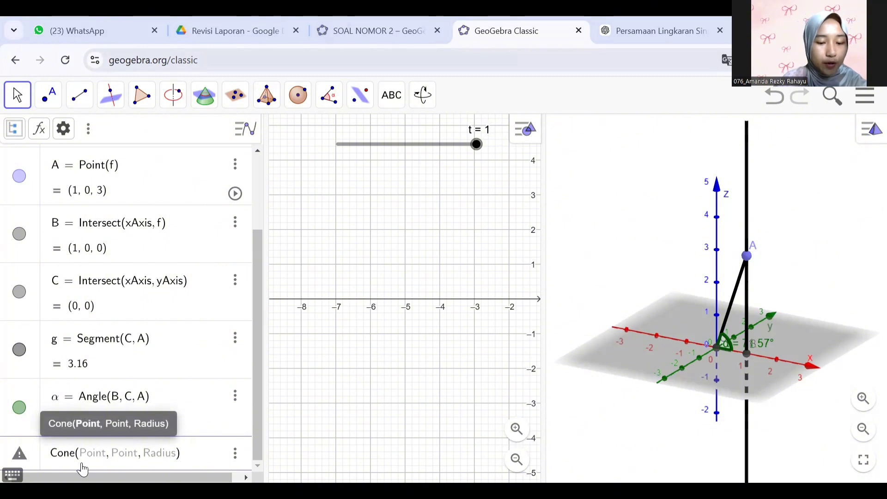
{"action": "type", "text": "B, A, "}
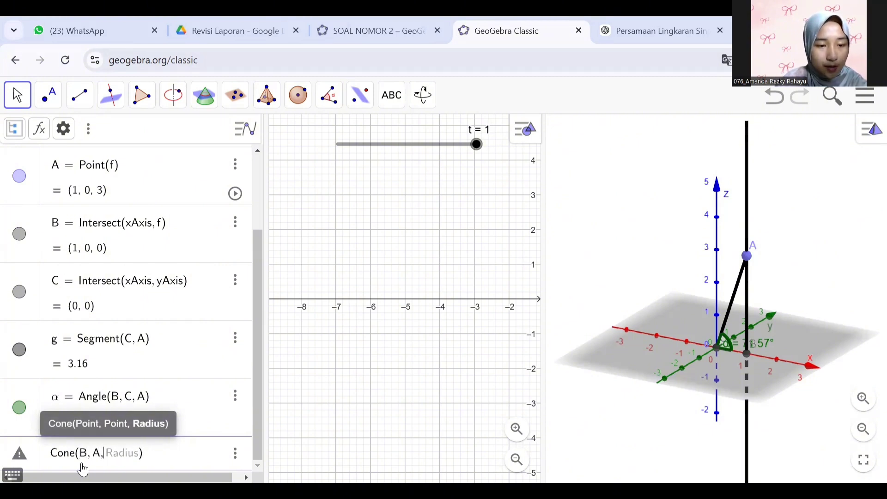
{"action": "type", "text": "1"}
{"action": "key", "text": "Return"}
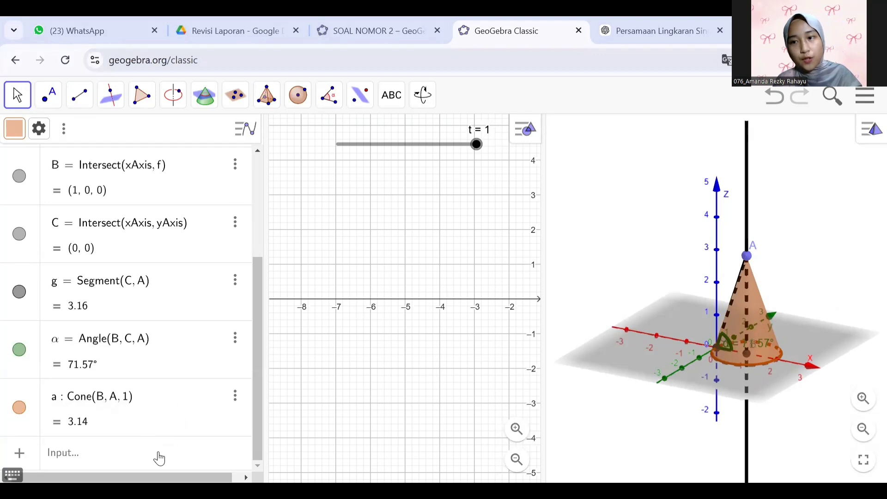
{"action": "left_click", "coordinate": [716, 349]}
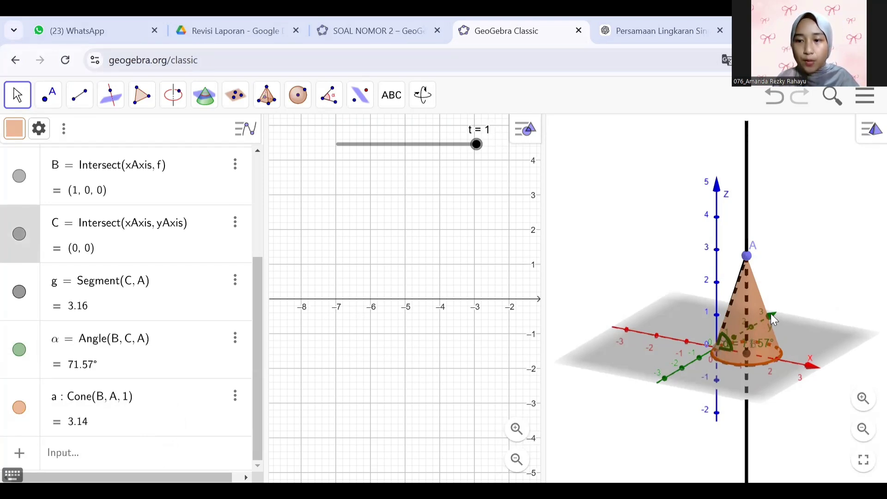
- Rotate point A about the y-axis by the slider-driven angle t α with Rotate(A, t α, yAxis)
{"action": "left_click", "coordinate": [90, 456]}
{"action": "type", "text": "rota"}
{"action": "mouse_move", "coordinate": [154, 406]}
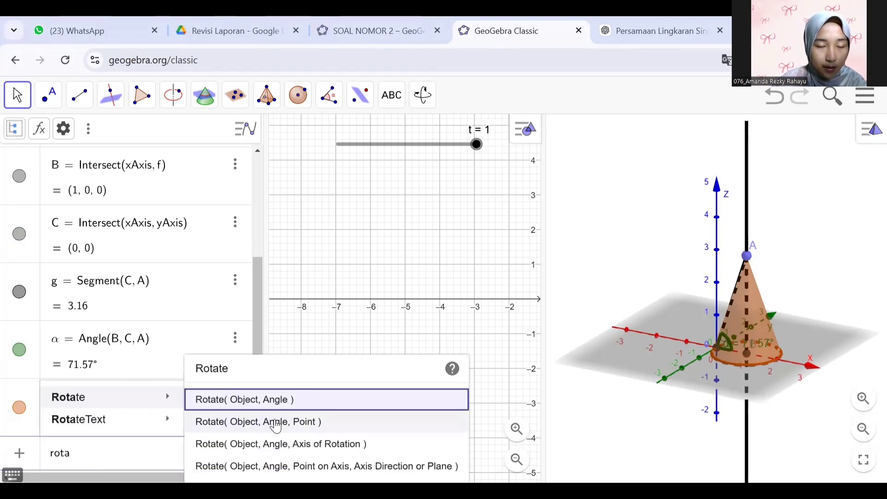
{"action": "left_click", "coordinate": [273, 421]}
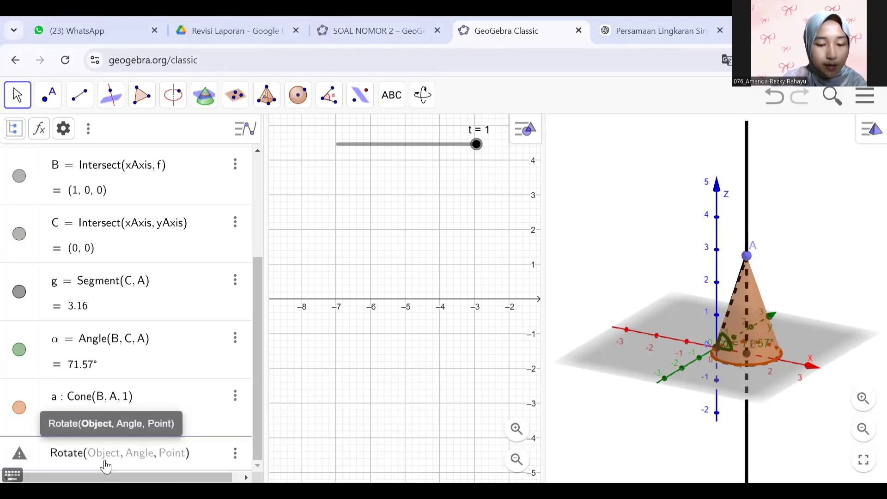
{"action": "type", "text": "A"}
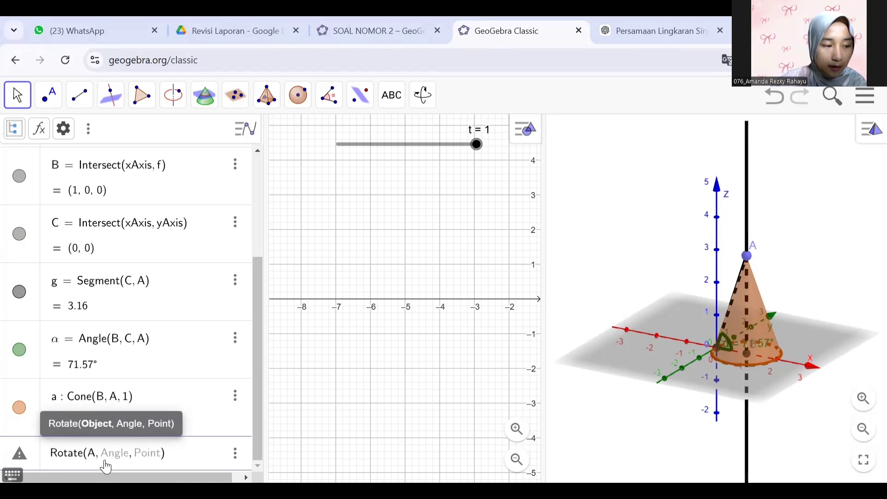
{"action": "key", "text": "Right"}
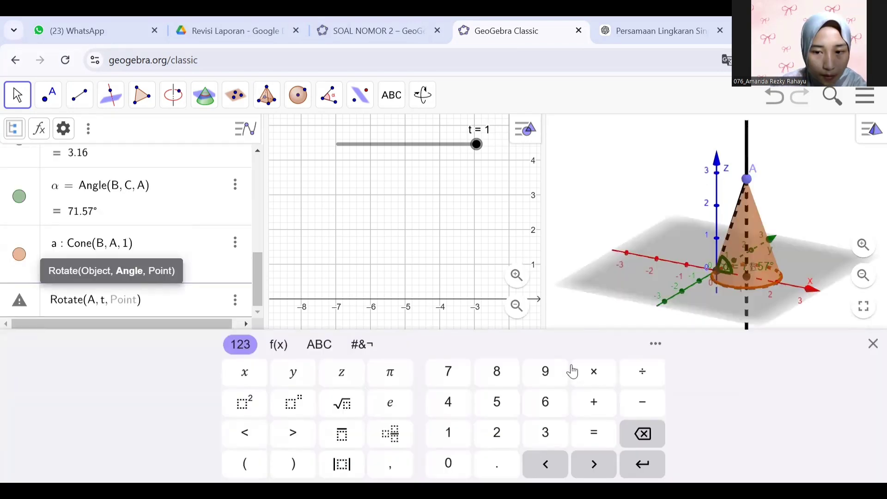
{"action": "left_click", "coordinate": [593, 372]}
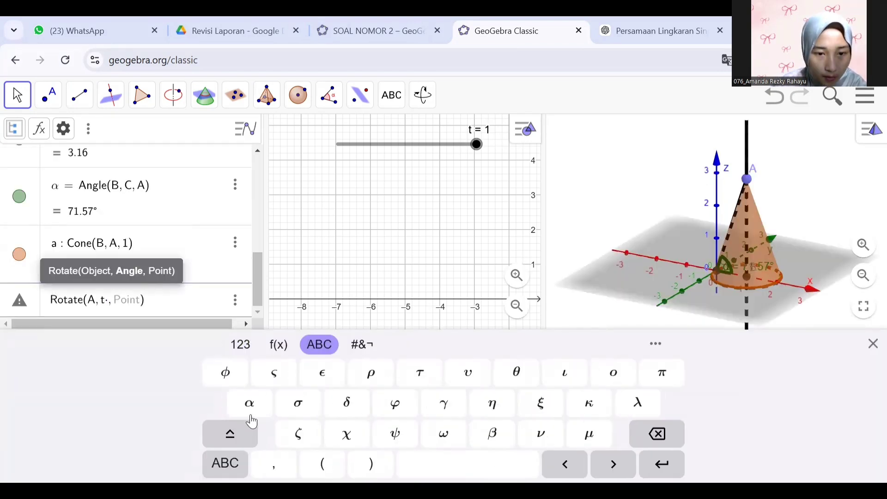
{"action": "left_click", "coordinate": [252, 403]}
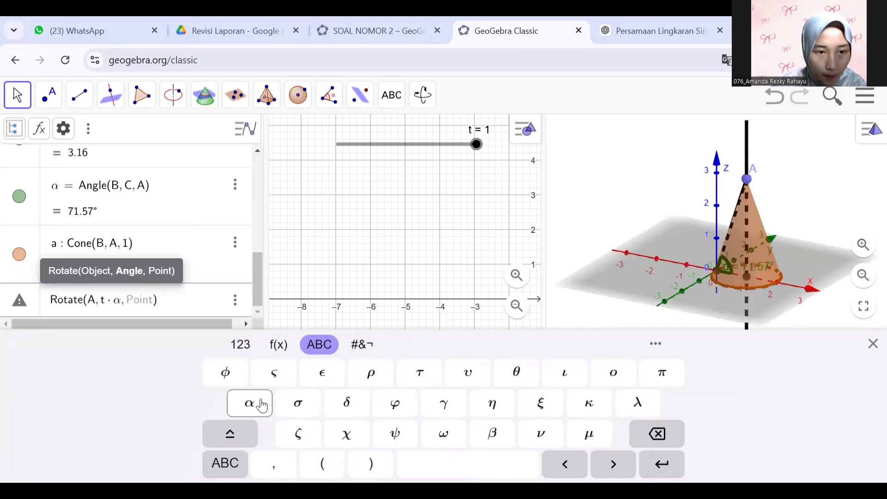
{"action": "left_click", "coordinate": [154, 301]}
{"action": "type", "text": "yAxis"}
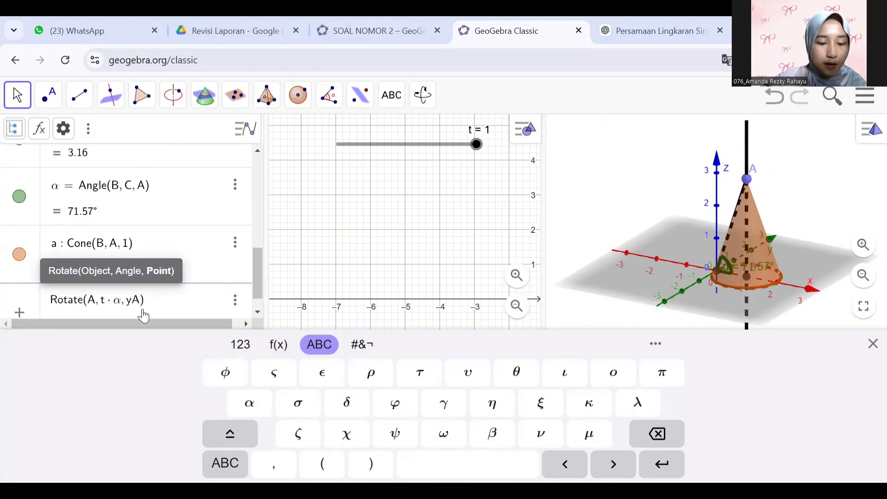
{"action": "key", "text": "Return"}
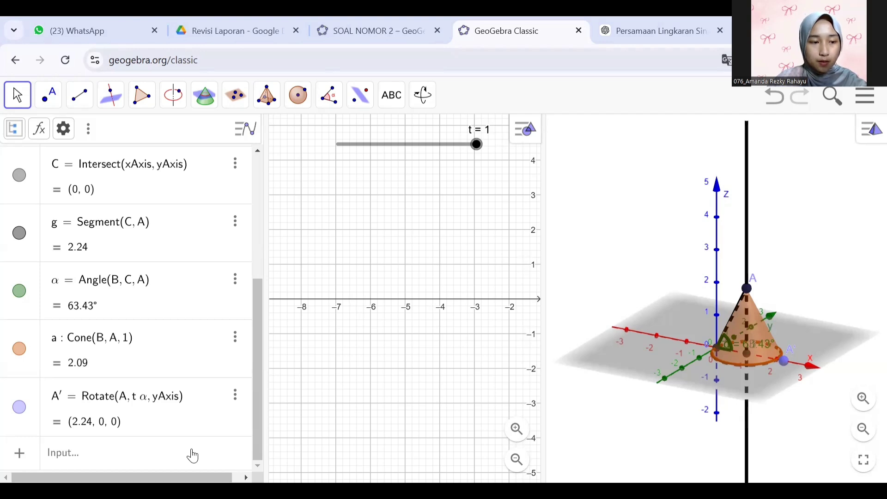
- Create a line through A′ perpendicular to the xy-plane with PerpendicularLine(A′, xOyPlane)
{"action": "left_click", "coordinate": [192, 455]}
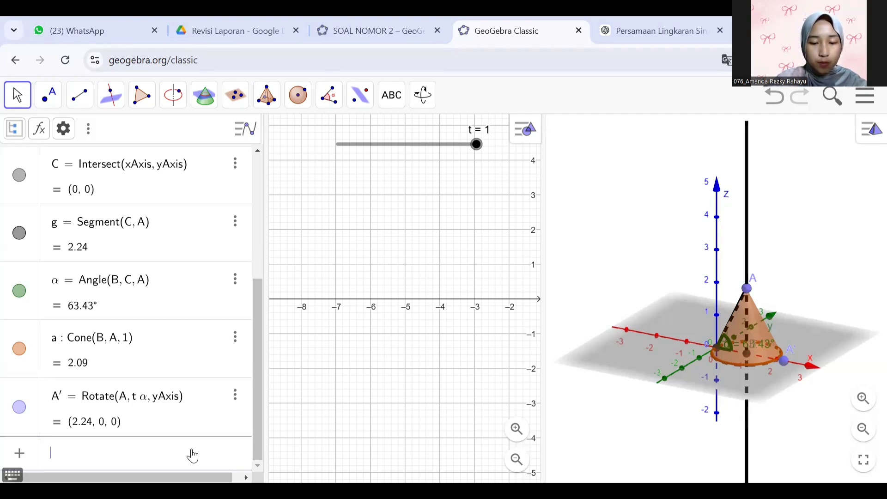
{"action": "type", "text": "perpen"}
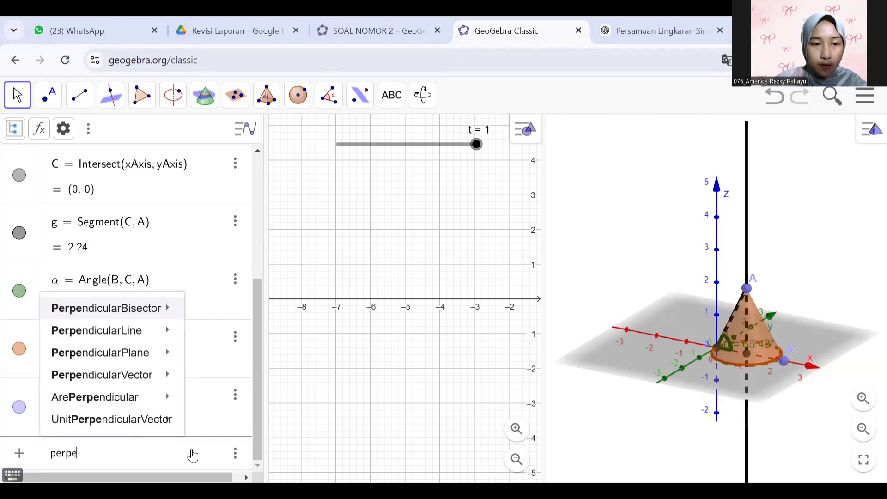
{"action": "mouse_move", "coordinate": [127, 337]}
{"action": "left_click", "coordinate": [259, 386]}
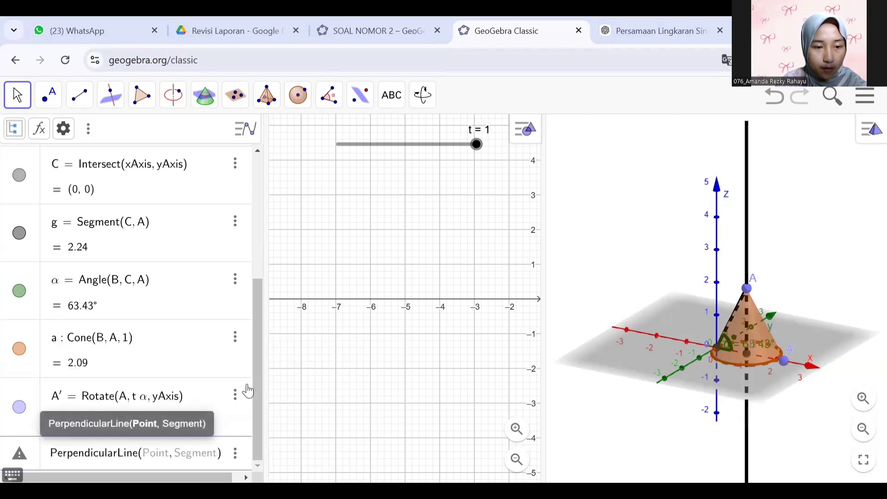
{"action": "type", "text": "A', "}
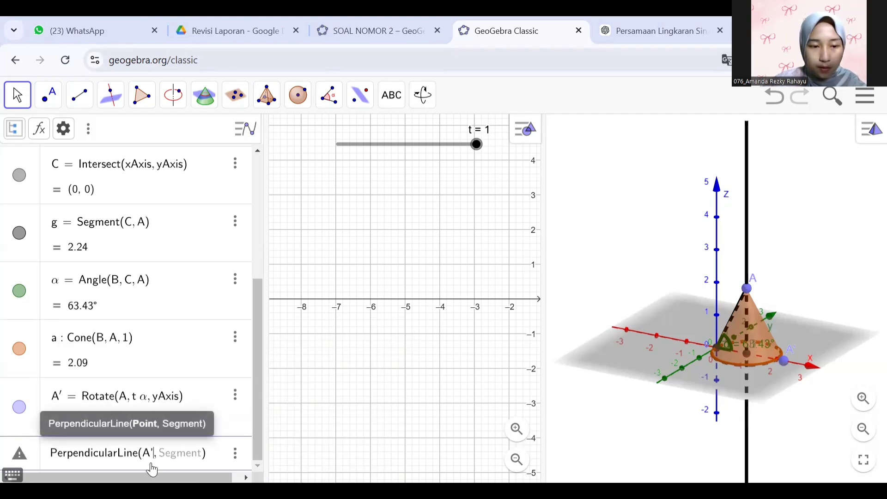
{"action": "type", "text": "xOyPlane"}
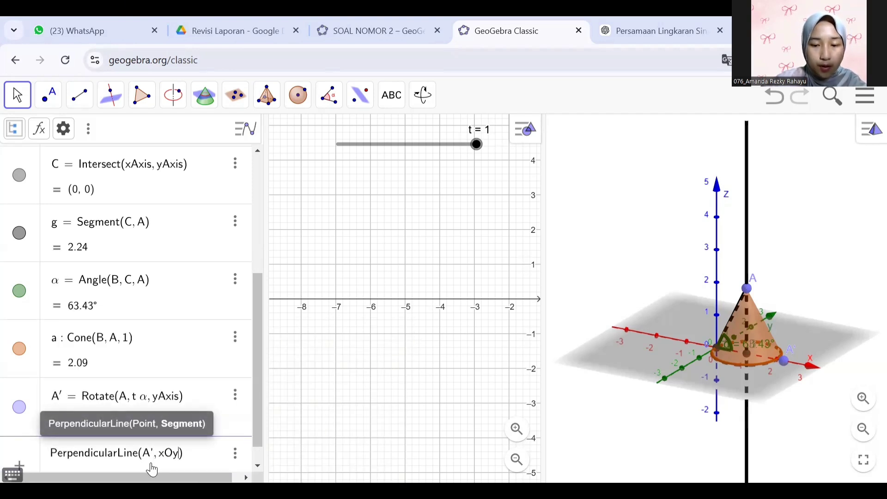
{"action": "key", "text": "Return"}
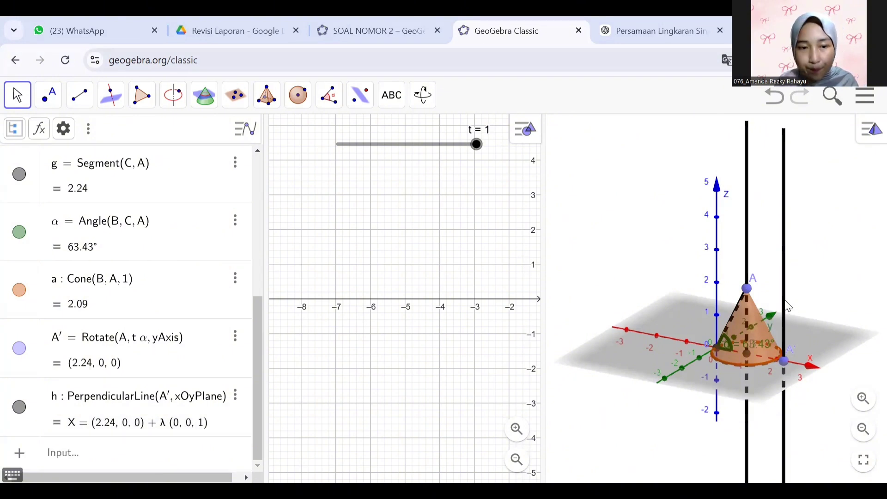
- Create the intersection point of perpendicular line h and the xy-plane with Intersect(h, xOyPlane)
{"action": "left_click", "coordinate": [183, 450]}
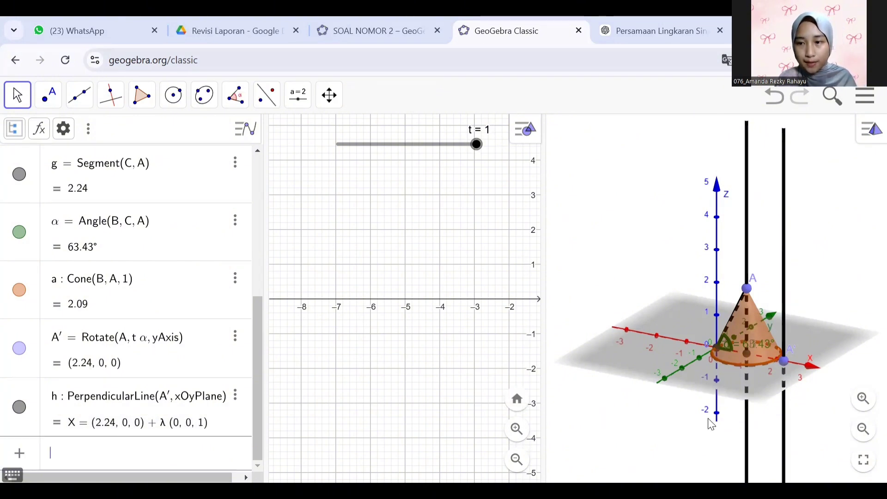
{"action": "left_click", "coordinate": [784, 323]}
{"action": "left_click", "coordinate": [145, 458]}
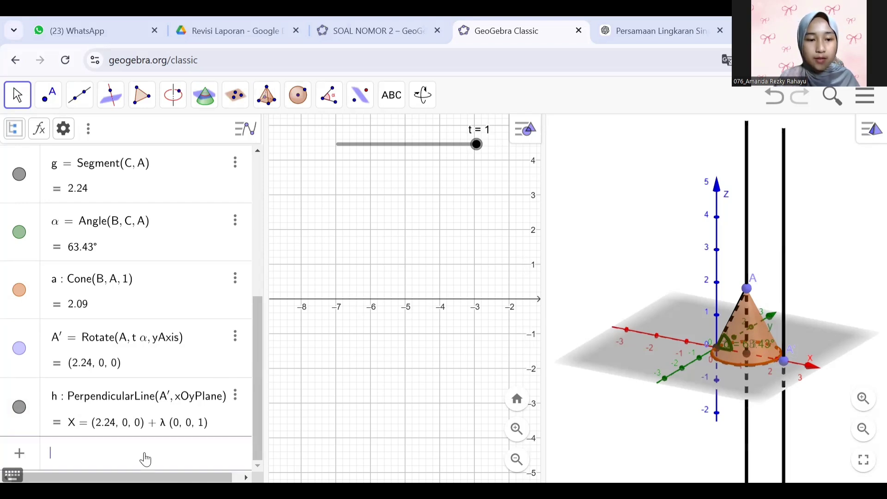
{"action": "type", "text": "inter"}
{"action": "mouse_move", "coordinate": [181, 357]}
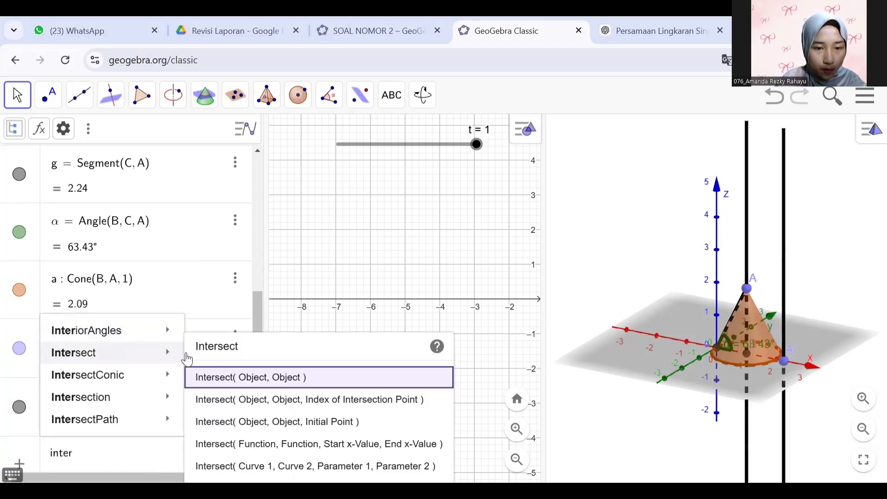
{"action": "left_click", "coordinate": [261, 379]}
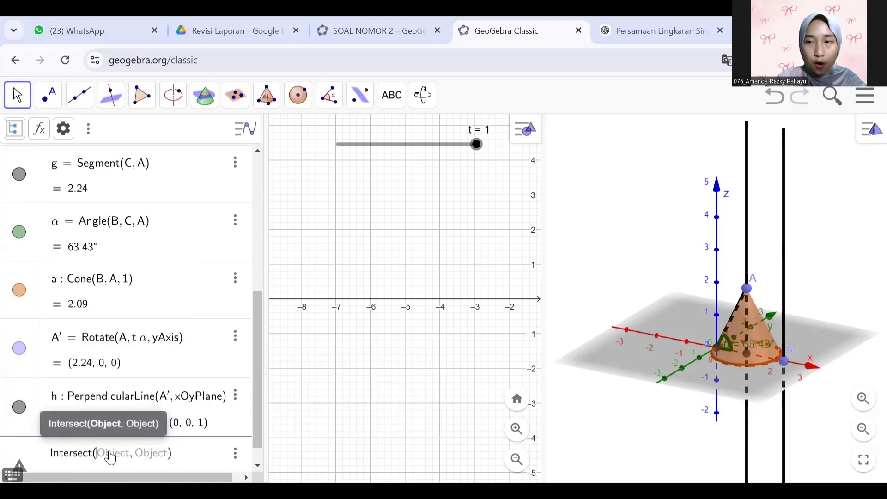
{"action": "type", "text": "h, "}
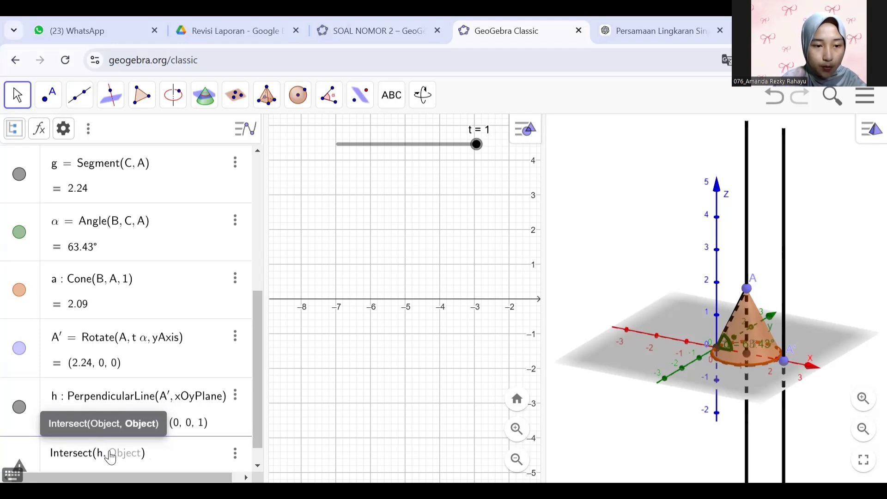
{"action": "type", "text": "xOyPlane"}
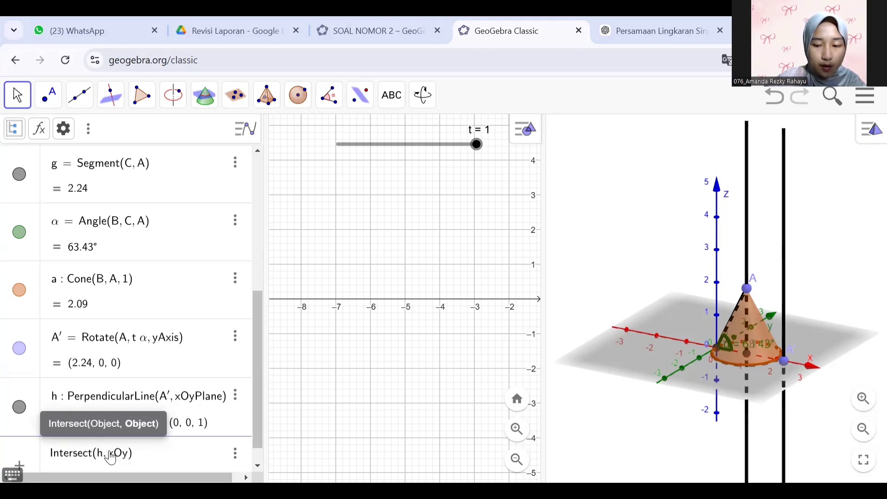
{"action": "key", "text": "Return"}
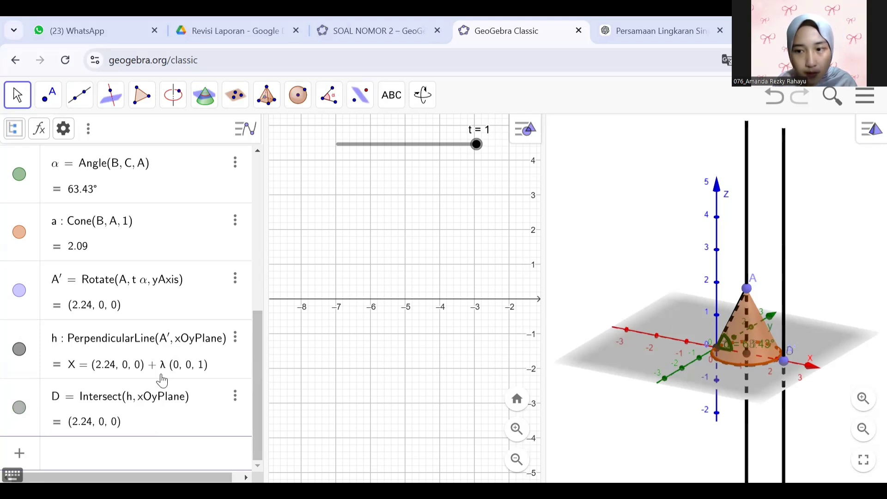
- Calculate the distance between points B and C with Distance(B, C)
{"action": "left_click", "coordinate": [785, 362]}
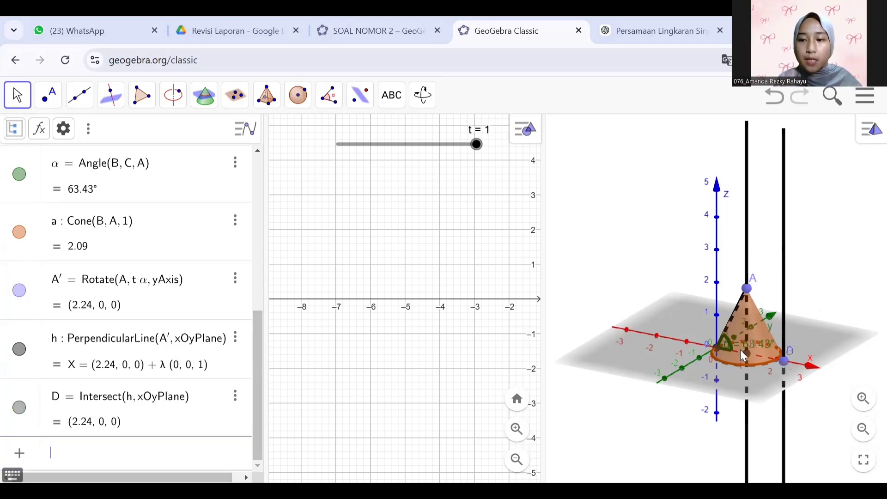
{"action": "type", "text": "dist"}
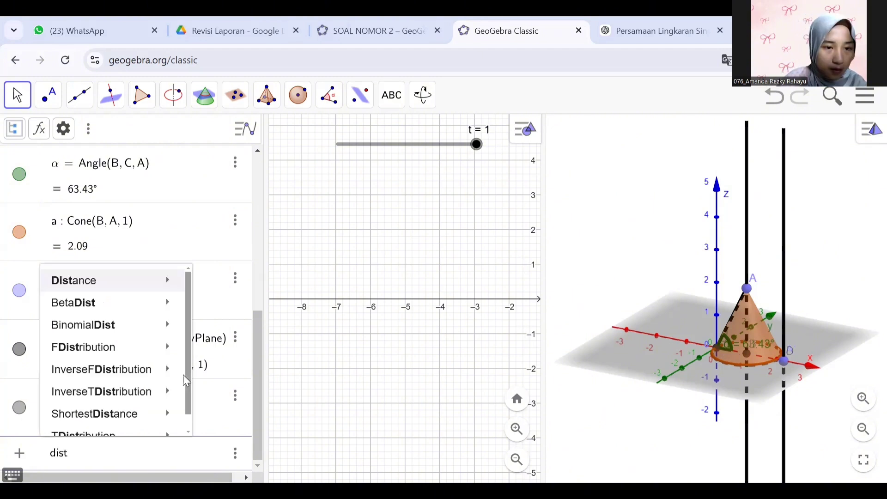
{"action": "mouse_move", "coordinate": [157, 287]}
{"action": "left_click", "coordinate": [228, 314]}
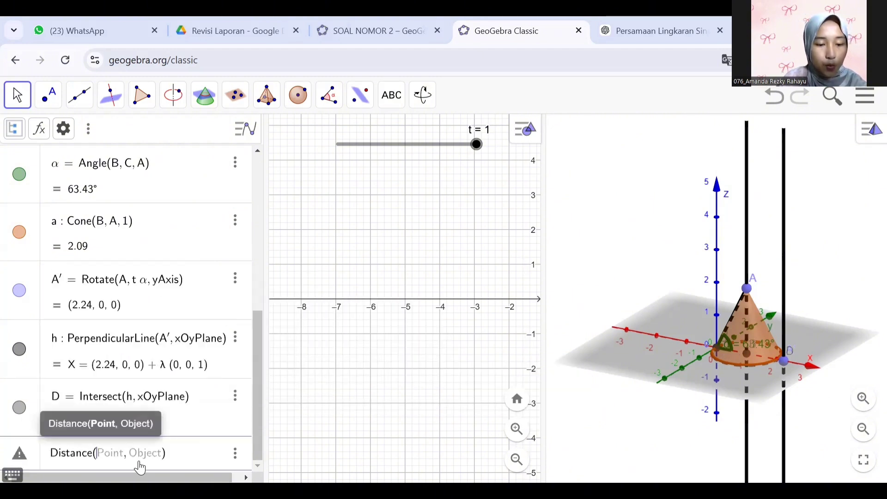
{"action": "type", "text": "B, C"}
{"action": "key", "text": "Return"}
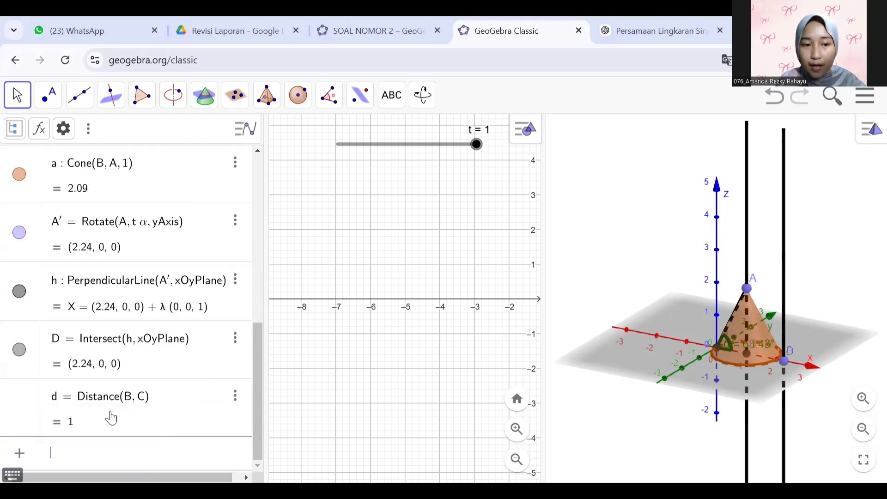
- Begin a definition of the angle β with the factors 2 · π ·
{"action": "left_click", "coordinate": [13, 475]}
{"action": "left_click", "coordinate": [500, 442]}
{"action": "type", "text": "="}
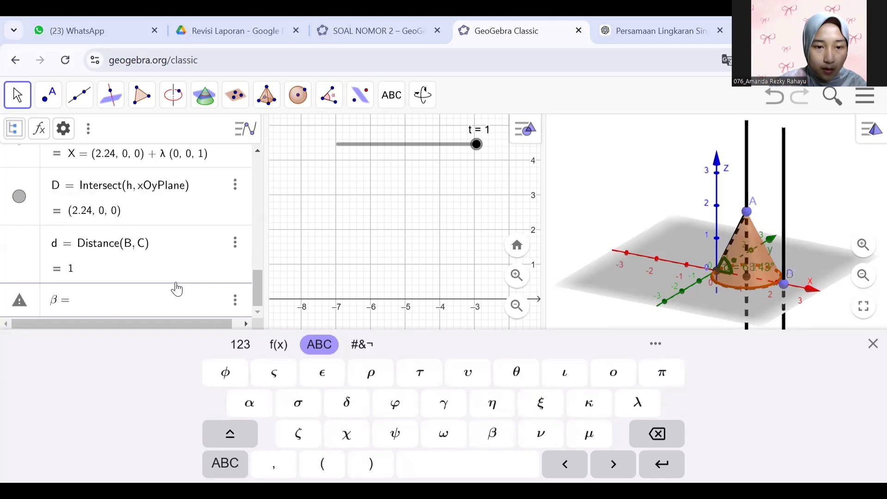
{"action": "left_click", "coordinate": [240, 344]}
{"action": "left_click", "coordinate": [499, 433]}
{"action": "left_click", "coordinate": [596, 373]}
{"action": "left_click", "coordinate": [356, 350]}
{"action": "left_click", "coordinate": [319, 344]}
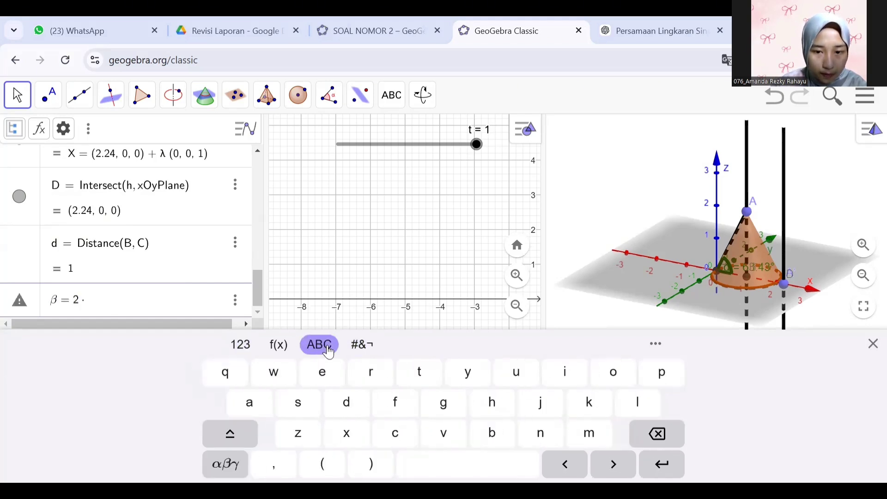
{"action": "left_click", "coordinate": [240, 344]}
{"action": "left_click", "coordinate": [390, 372]}
{"action": "left_click", "coordinate": [594, 373]}
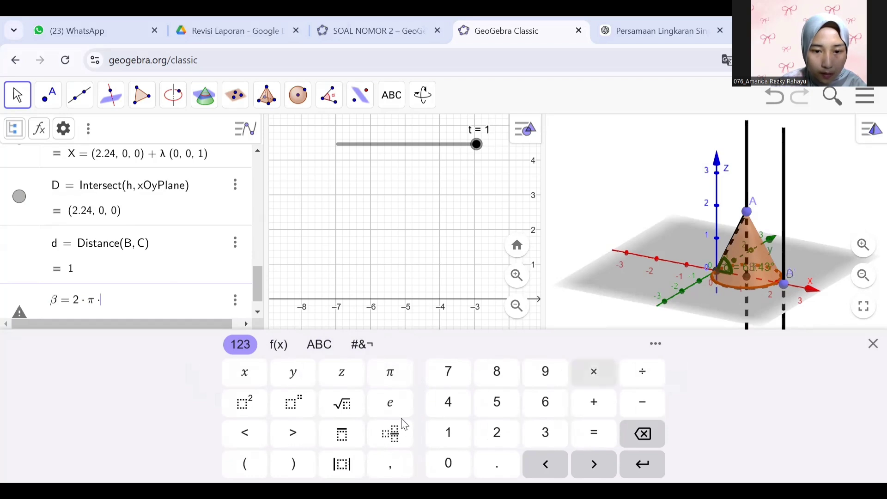
- Complete the β formula with a fraction of d over Distance(D, C) and enter it
{"action": "left_click", "coordinate": [391, 433]}
{"action": "type", "text": "d"}
{"action": "key", "text": "Down"}
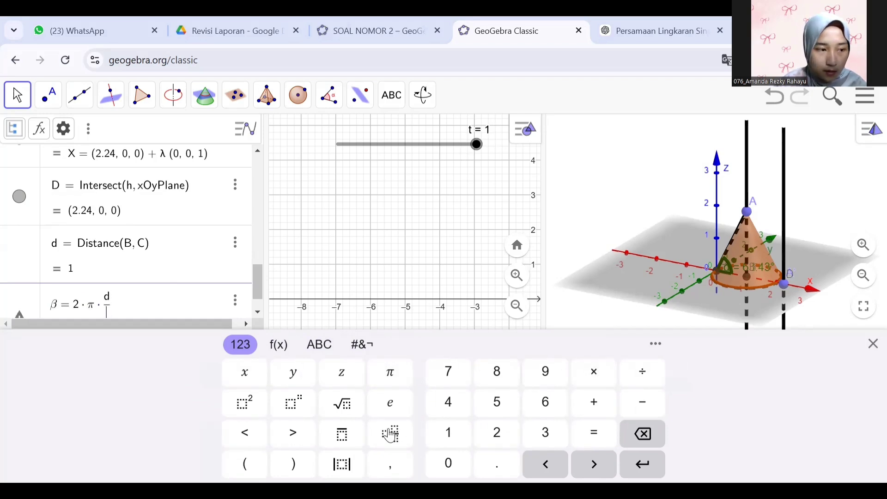
{"action": "type", "text": "dis"}
{"action": "mouse_move", "coordinate": [194, 138]}
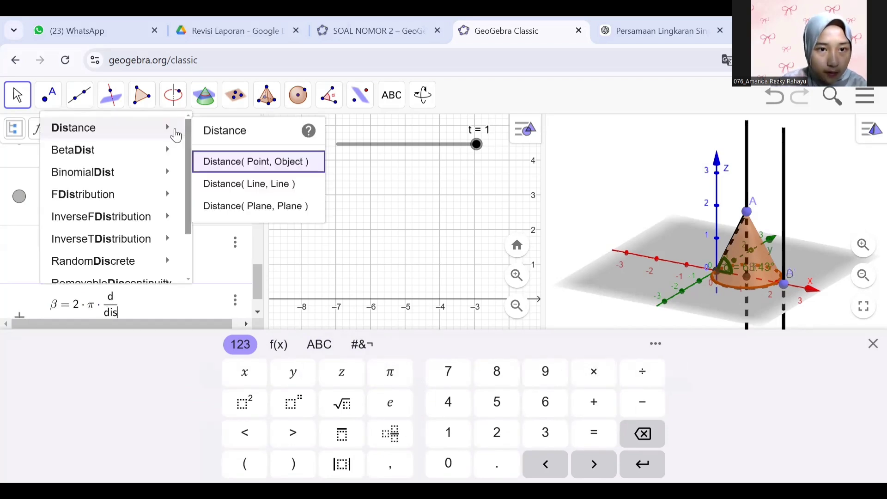
{"action": "left_click", "coordinate": [225, 161]}
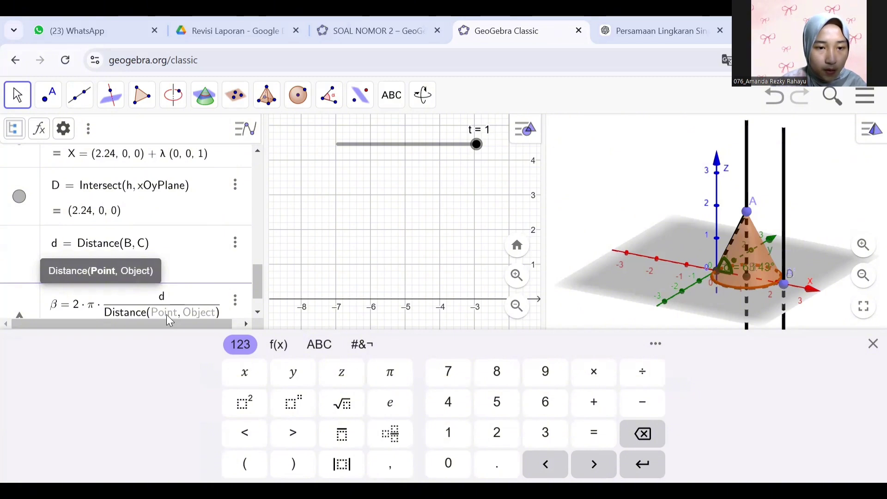
{"action": "type", "text": "D"}
{"action": "key", "text": "Right"}
{"action": "type", "text": "C"}
{"action": "key", "text": "Return"}
- Rotate point C by β/2 about line h with Rotate(C, β/2, h)
{"action": "type", "text": "rota"}
{"action": "mouse_move", "coordinate": [168, 244]}
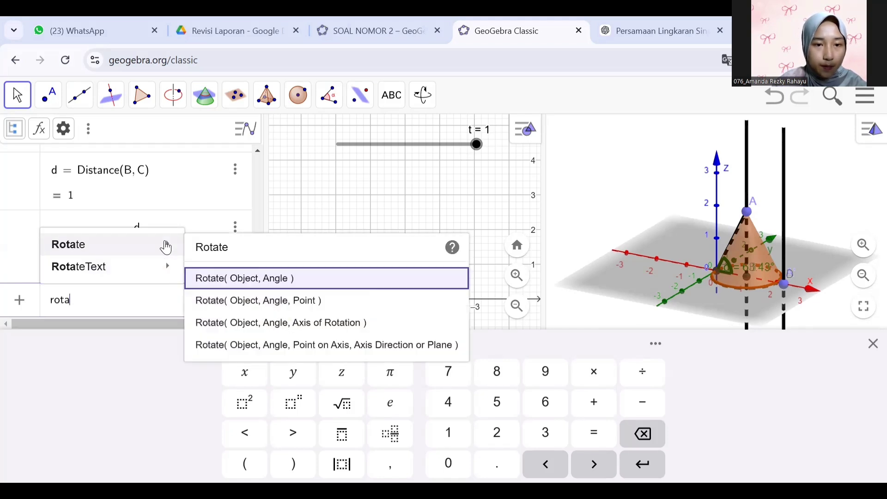
{"action": "left_click", "coordinate": [269, 302]}
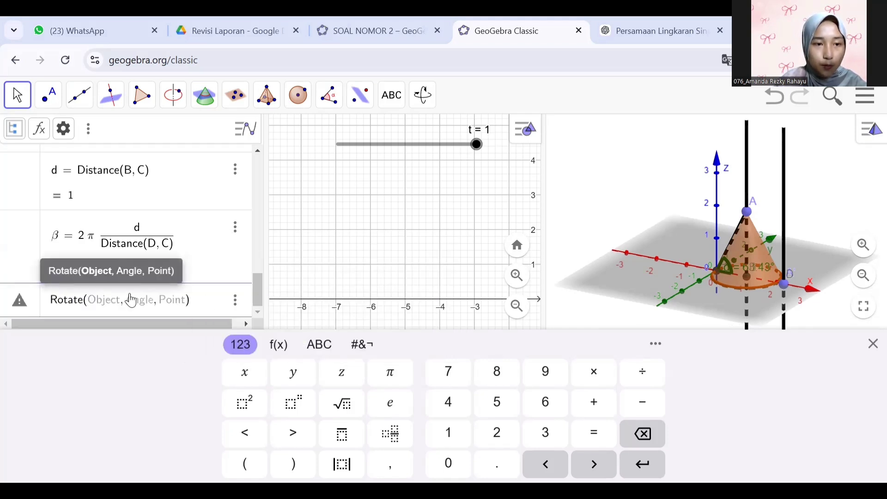
{"action": "type", "text": "C,"}
{"action": "key", "text": "Tab"}
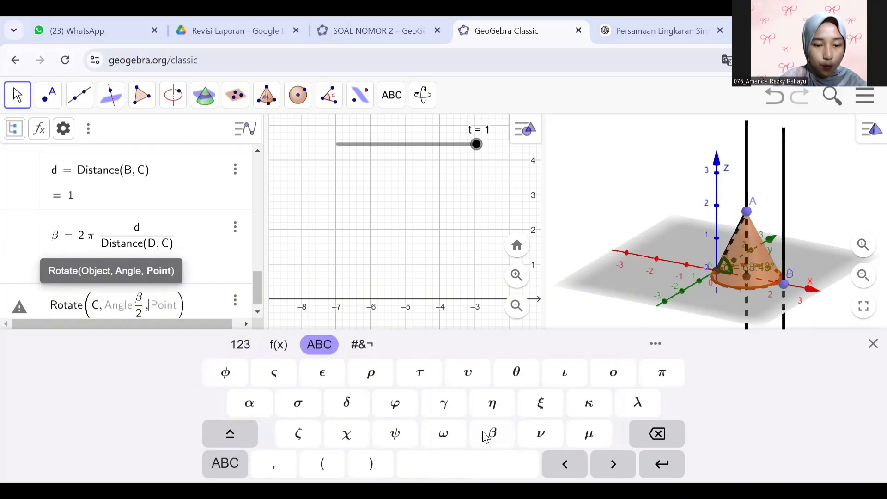
{"action": "left_click", "coordinate": [225, 464]}
{"action": "left_click", "coordinate": [498, 406]}
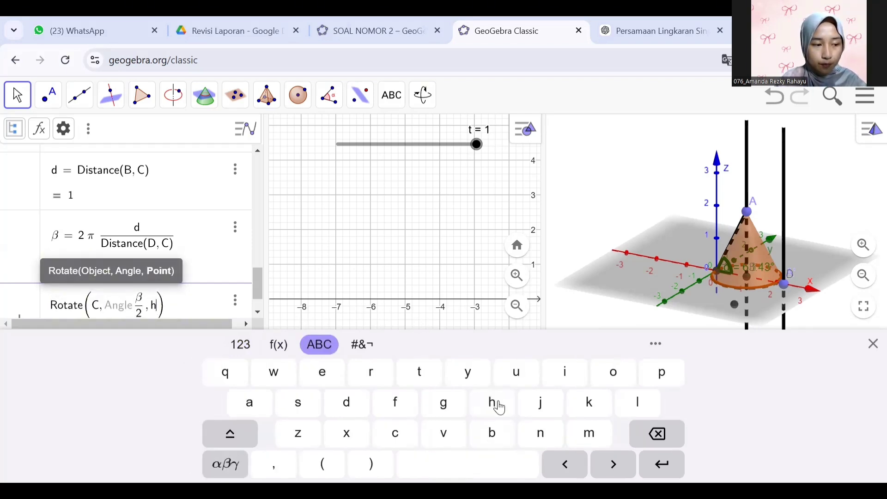
{"action": "key", "text": "Return"}
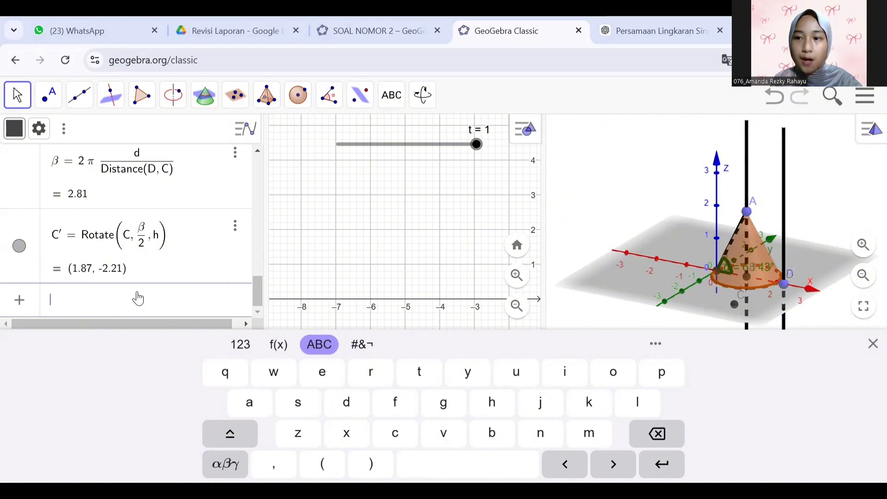
- Rotate point C by −β/2 about line h with Rotate(C, −β/2, h)
{"action": "type", "text": "rota"}
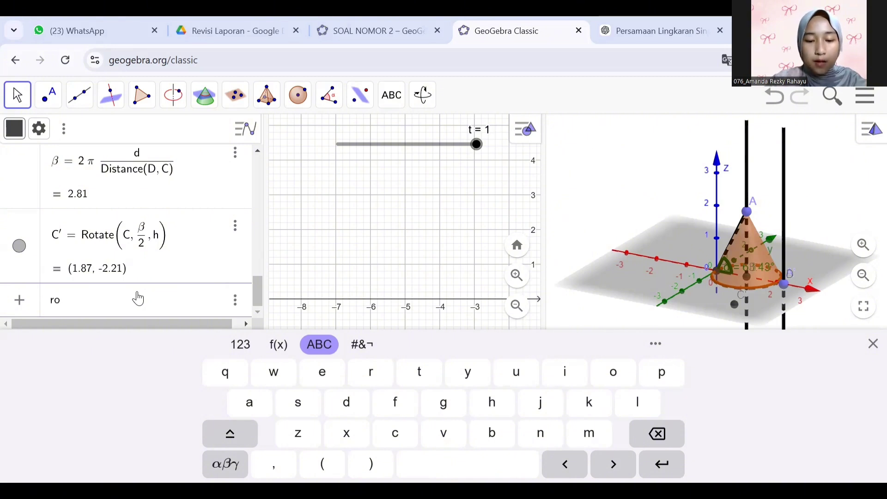
{"action": "mouse_move", "coordinate": [170, 245]}
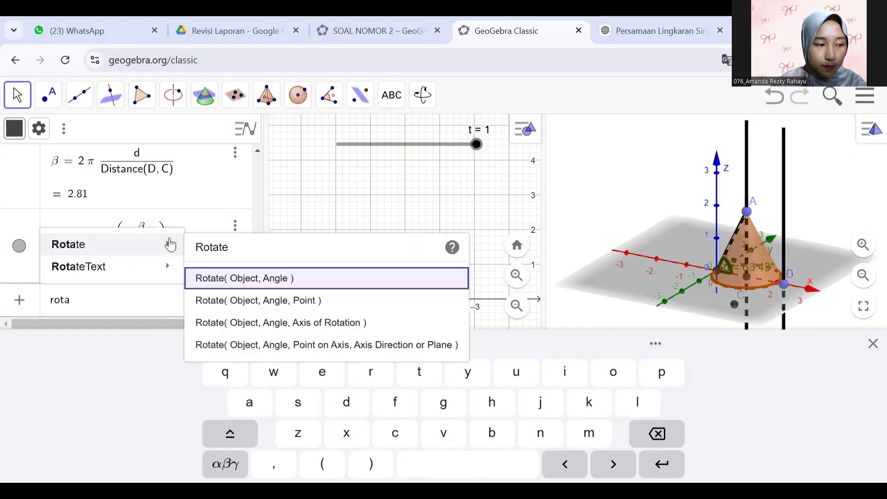
{"action": "left_click", "coordinate": [258, 301]}
{"action": "type", "text": "C,"}
{"action": "left_click", "coordinate": [240, 344]}
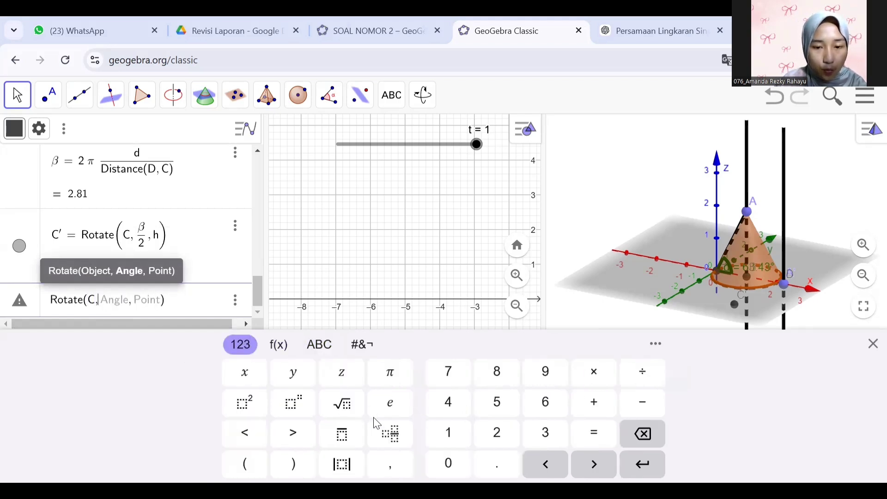
{"action": "type", "text": "-"}
{"action": "left_click", "coordinate": [391, 433]}
{"action": "left_click", "coordinate": [320, 345]}
{"action": "left_click", "coordinate": [492, 433]}
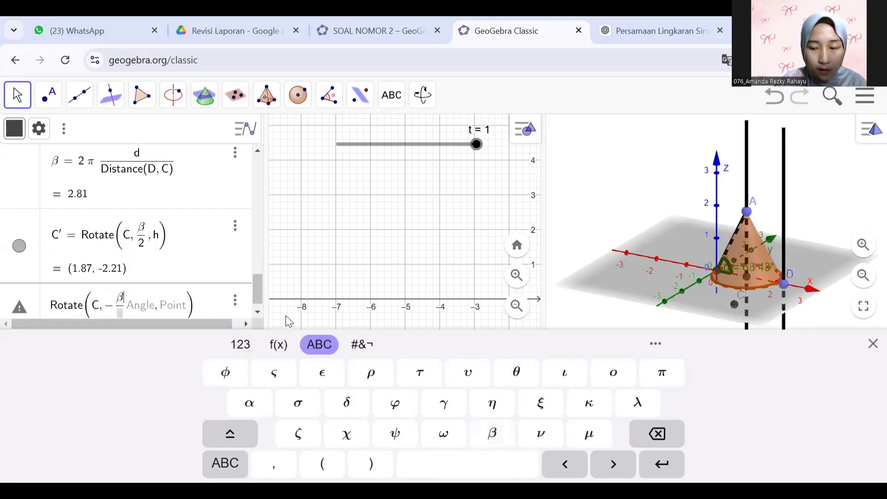
{"action": "type", "text": "2"}
{"action": "key", "text": "Right"}
{"action": "key", "text": "Right"}
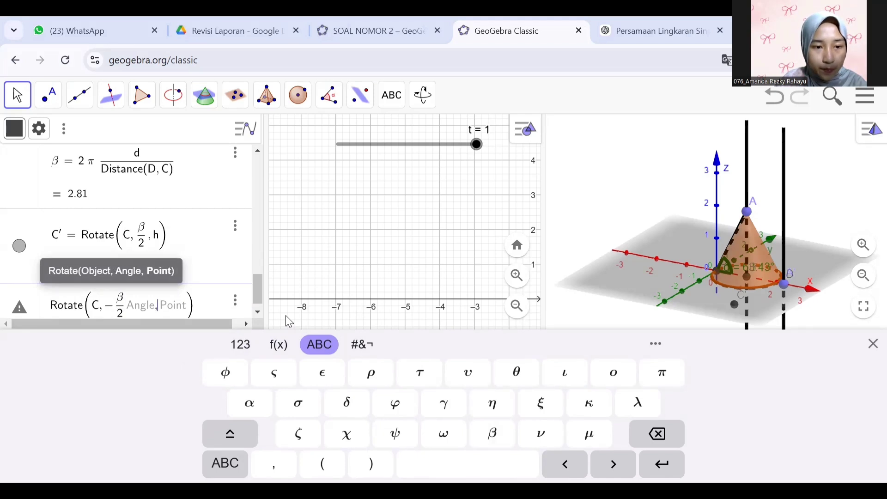
{"action": "type", "text": "h"}
- Draw a circumcircular arc through points C′, C and C′₁ in the 2D view
{"action": "left_click", "coordinate": [175, 97]}
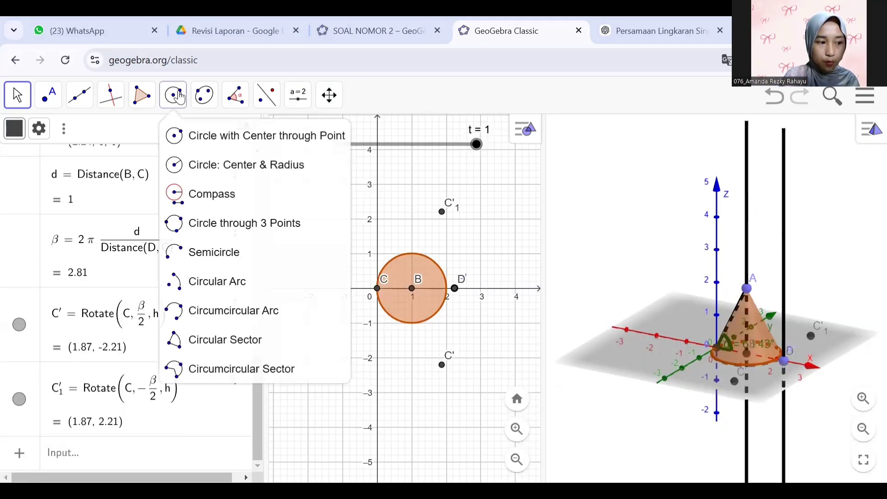
{"action": "mouse_move", "coordinate": [182, 99]}
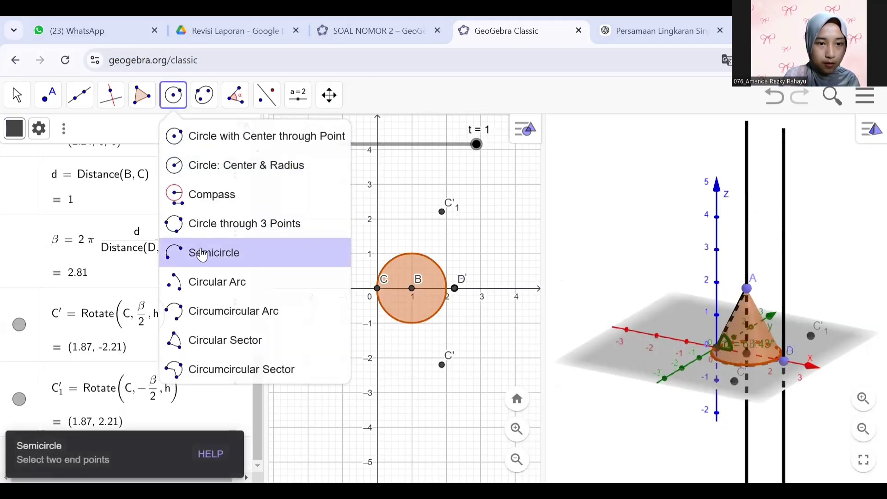
{"action": "left_click", "coordinate": [245, 317]}
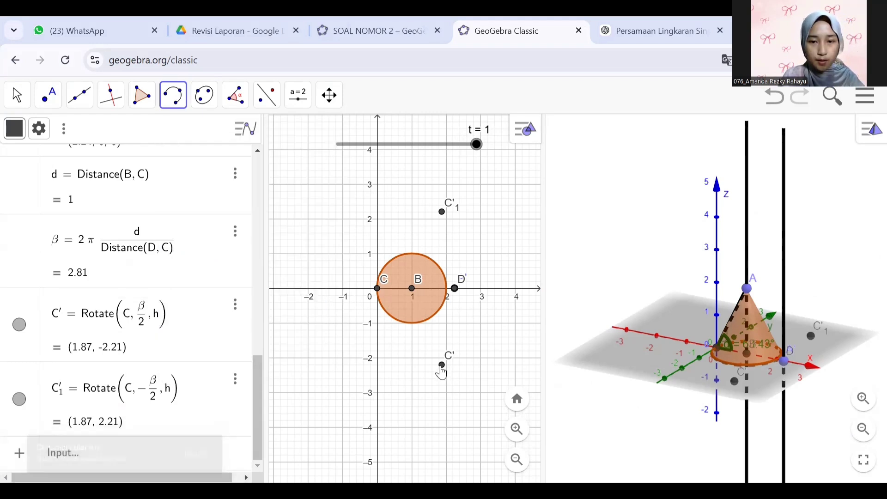
{"action": "left_click", "coordinate": [442, 365]}
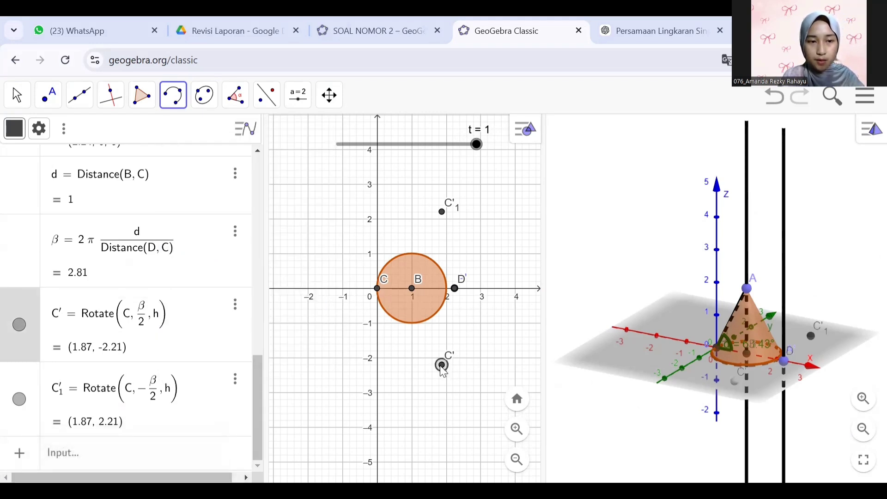
{"action": "left_click", "coordinate": [377, 289]}
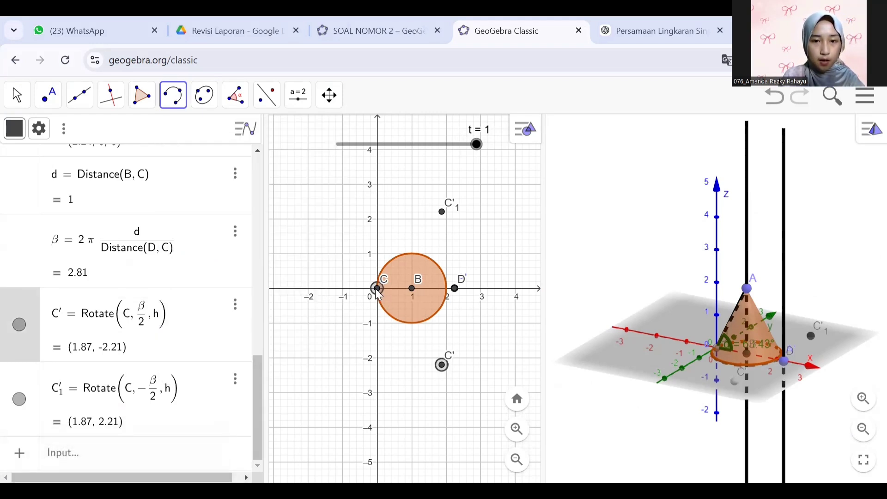
{"action": "left_click", "coordinate": [442, 212]}
{"action": "key", "text": "Escape"}
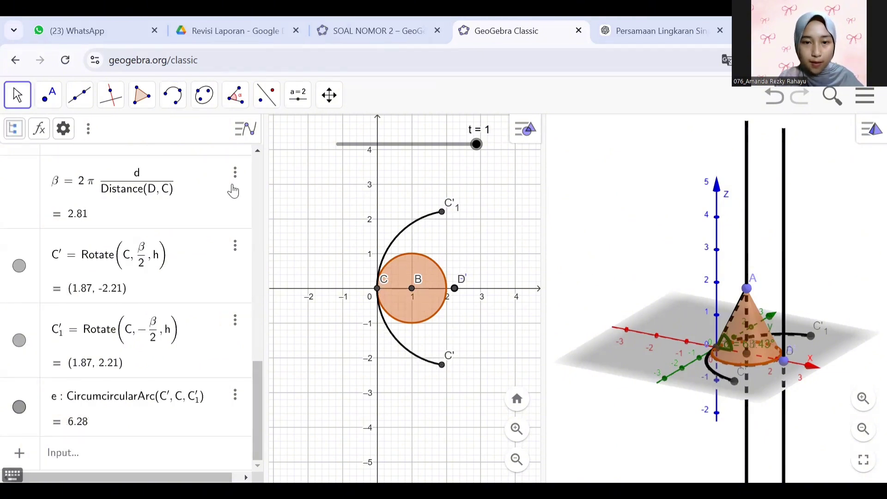
- Define the distances Distance(A′, D) and Distance(D, C′)
{"action": "type", "text": "dis"}
{"action": "left_click", "coordinate": [248, 314]}
{"action": "type", "text": "A', "}
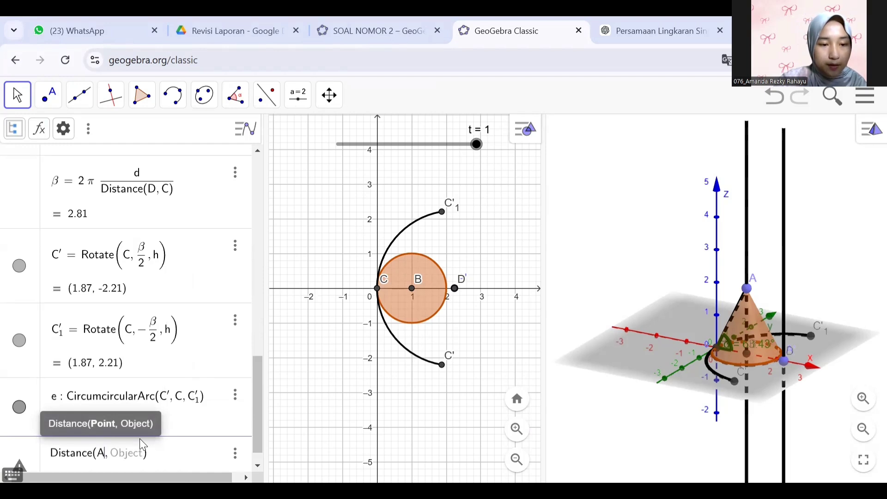
{"action": "type", "text": "D"}
{"action": "key", "text": "Return"}
{"action": "type", "text": "D, "}
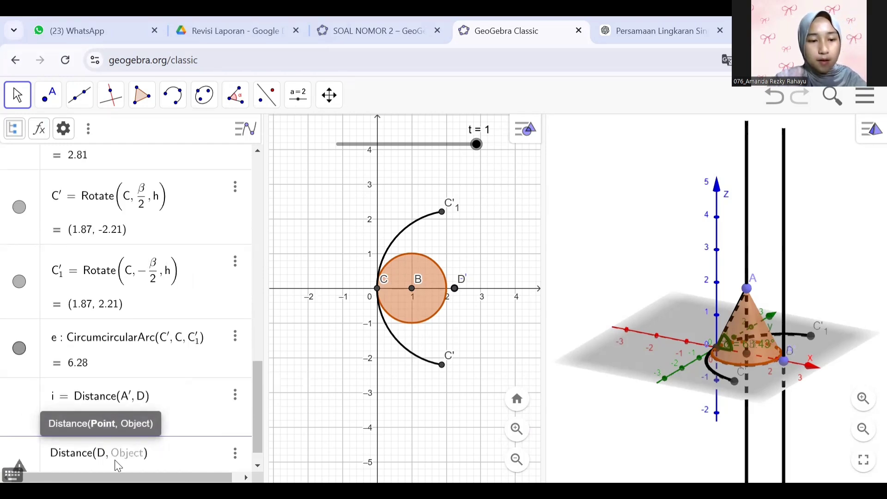
{"action": "type", "text": "C'"}
{"action": "key", "text": "Return"}
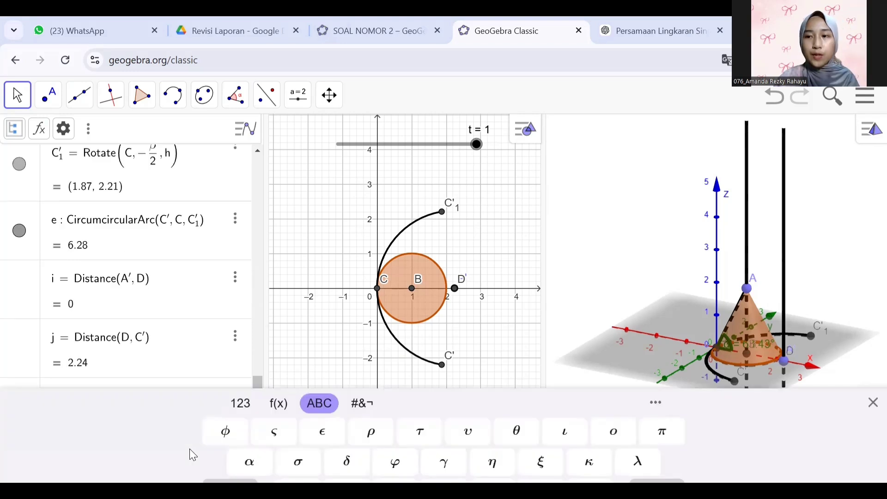
- Define the angle θ as t · π
{"action": "left_click", "coordinate": [518, 380]}
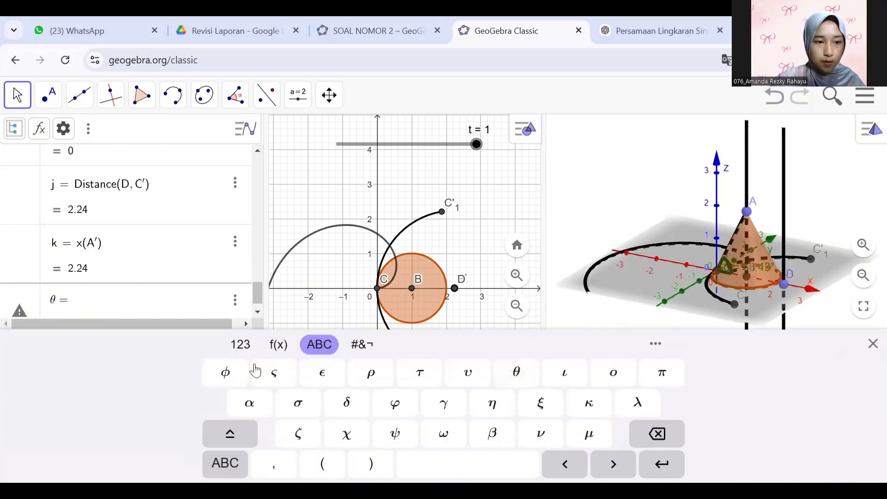
{"action": "type", "text": "t"}
{"action": "left_click", "coordinate": [240, 344]}
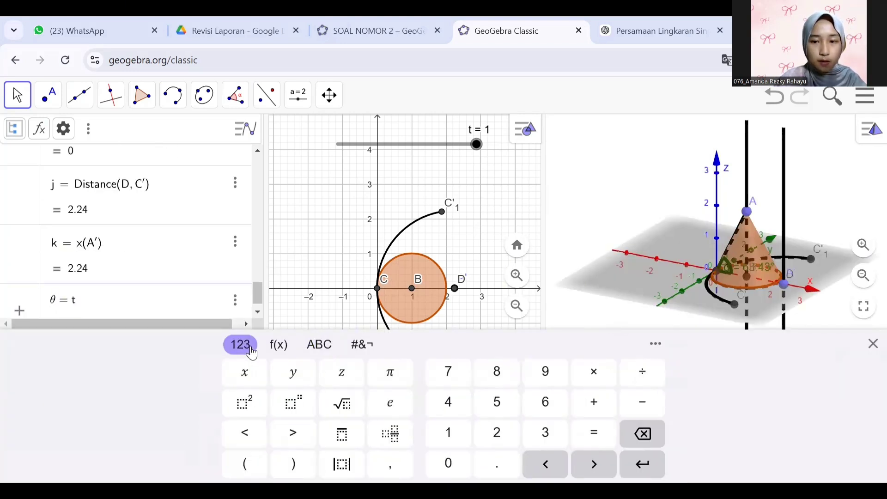
{"action": "left_click", "coordinate": [594, 373]}
{"action": "left_click", "coordinate": [392, 372]}
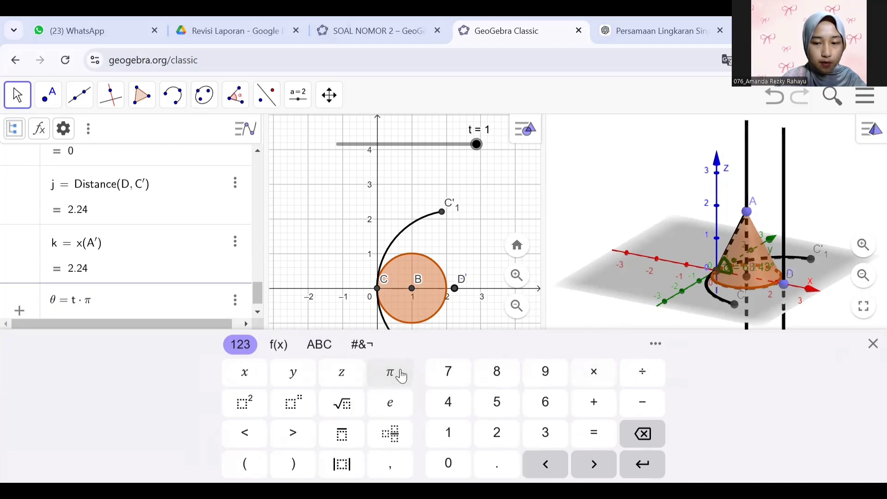
{"action": "key", "text": "Return"}
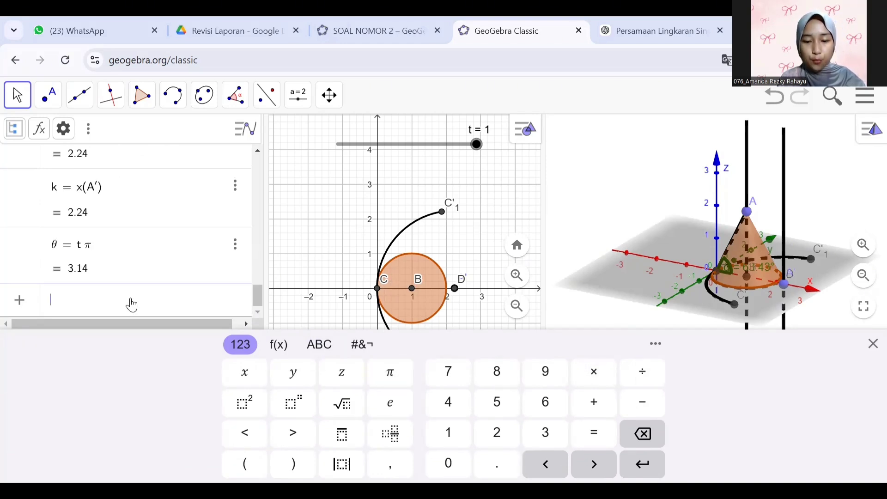
- Begin a Surface command whose first component starts with (k − v · j · cos(
{"action": "type", "text": "surface"}
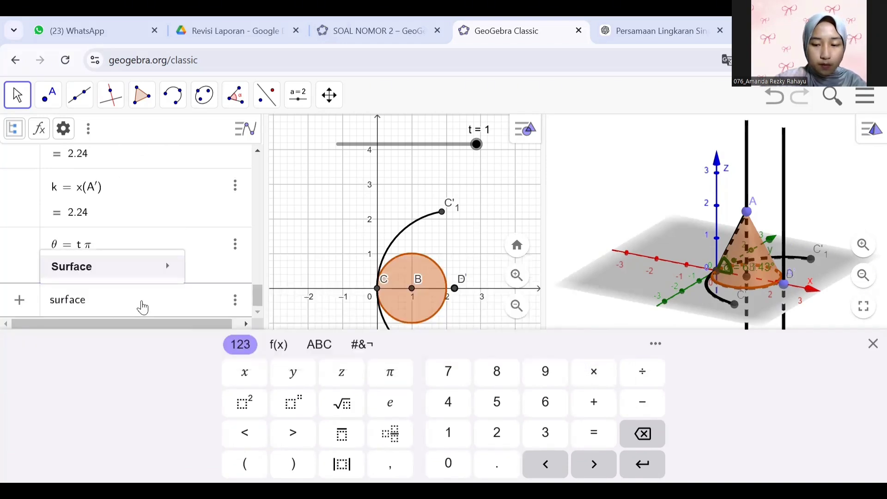
{"action": "type", "text": "((k"}
{"action": "left_click", "coordinate": [643, 402]}
{"action": "type", "text": "x"}
{"action": "left_click", "coordinate": [601, 375]}
{"action": "type", "text": "j"}
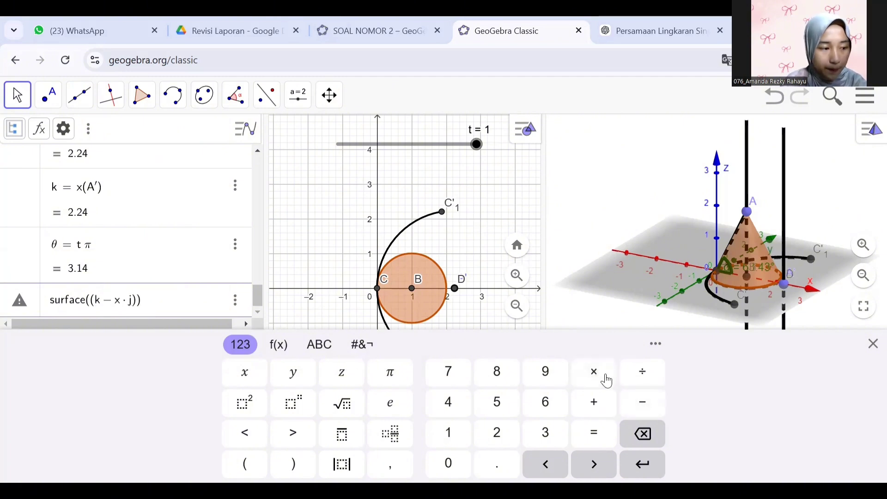
{"action": "key", "text": "Left"}
{"action": "key", "text": "BackSpace"}
{"action": "type", "text": "v"}
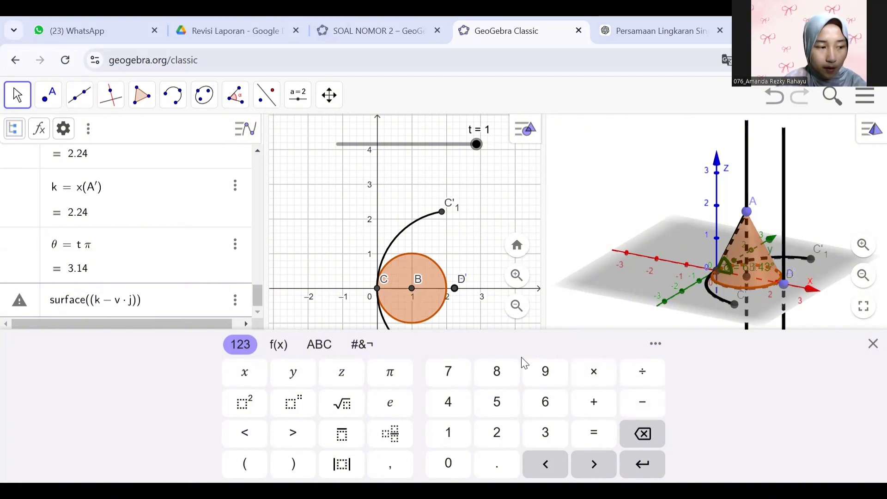
{"action": "type", "text": "*cos("}
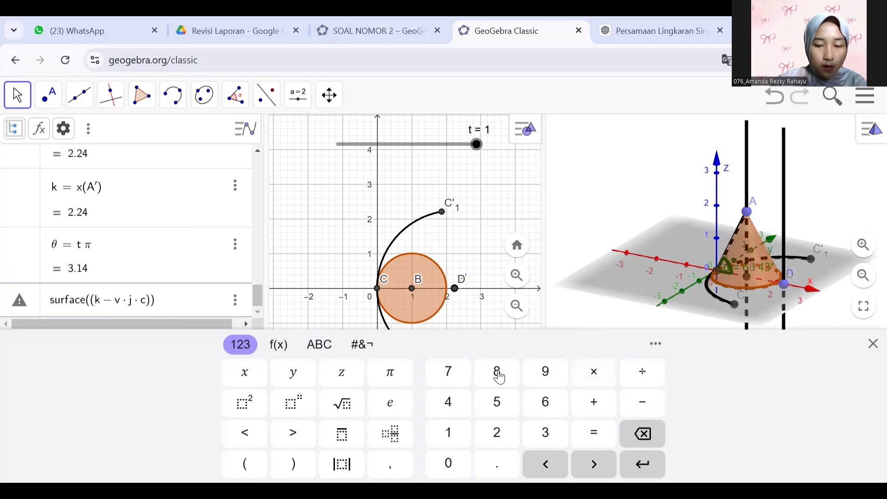
- Fill the cosine with u · β/2, close the bracket and multiply it by cos(θ)
{"action": "type", "text": "u"}
{"action": "left_click", "coordinate": [594, 372]}
{"action": "left_click", "coordinate": [390, 433]}
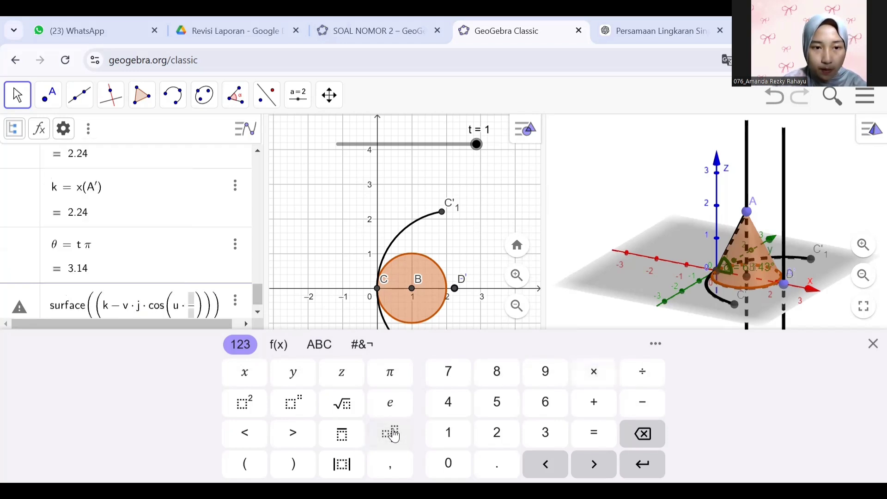
{"action": "left_click", "coordinate": [319, 344]}
{"action": "left_click", "coordinate": [228, 462]}
{"action": "left_click", "coordinate": [492, 433]}
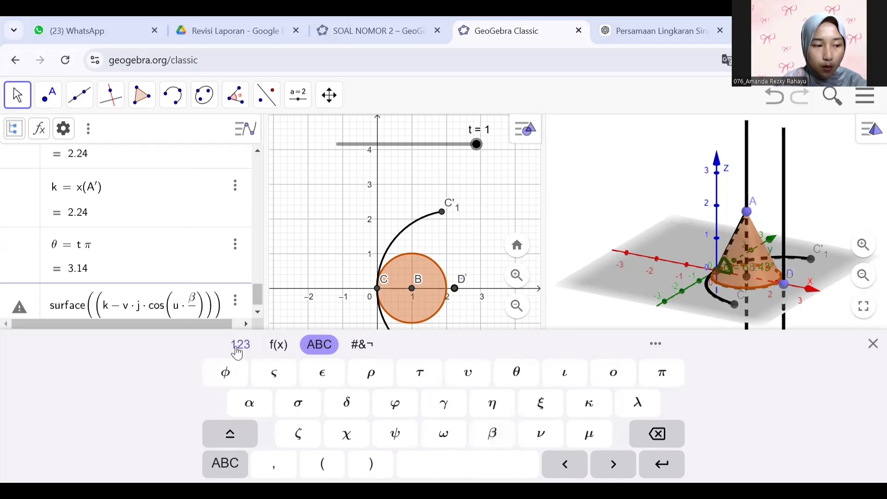
{"action": "type", "text": "cos("}
{"action": "left_click", "coordinate": [517, 372]}
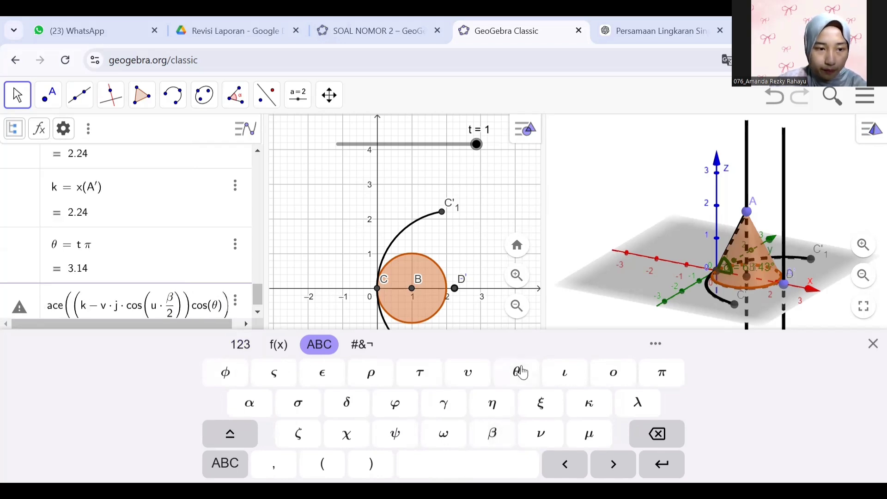
- Complete the surface's first component by appending − (1 − v)i · sin(θ)
{"action": "type", "text": "-(1-"}
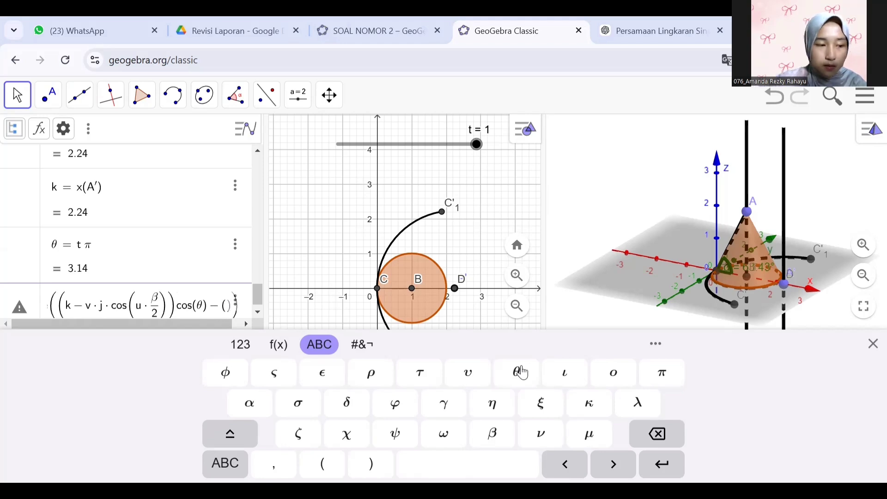
{"action": "type", "text": "v)"}
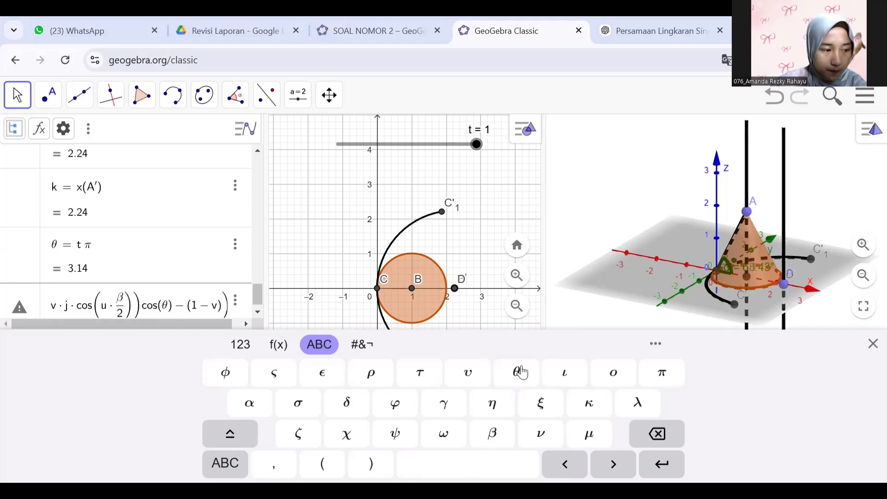
{"action": "left_click", "coordinate": [246, 349]}
{"action": "type", "text": "i*sin"}
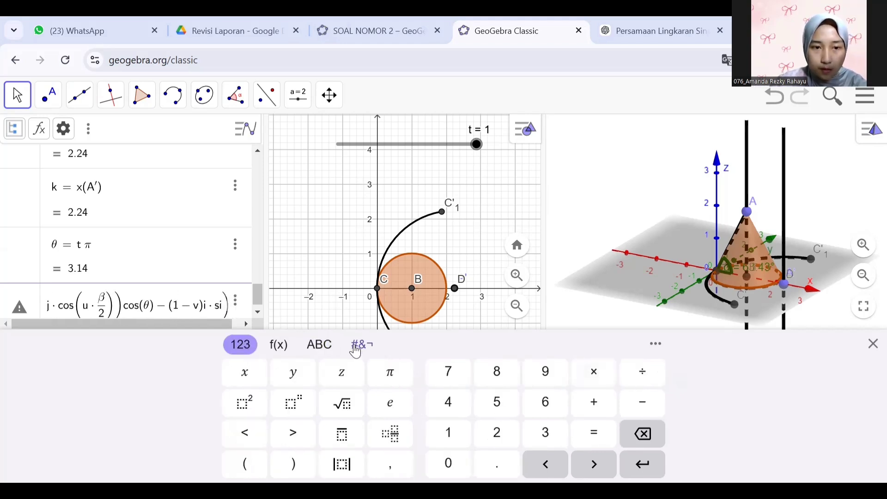
{"action": "left_click", "coordinate": [323, 348]}
{"action": "left_click", "coordinate": [235, 475]}
{"action": "type", "text": "("}
{"action": "left_click", "coordinate": [517, 373]}
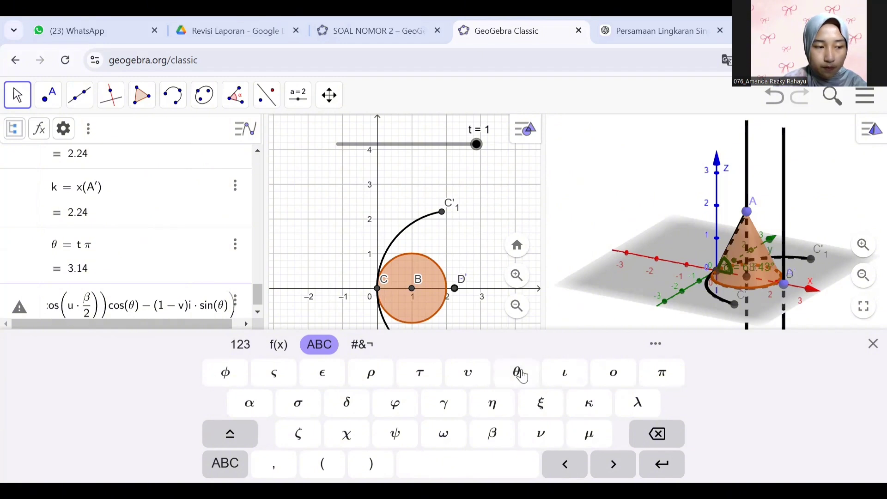
- Begin the surface's second component with v · j · sin(u ·
{"action": "key", "text": "Right"}
{"action": "type", "text": ",v"}
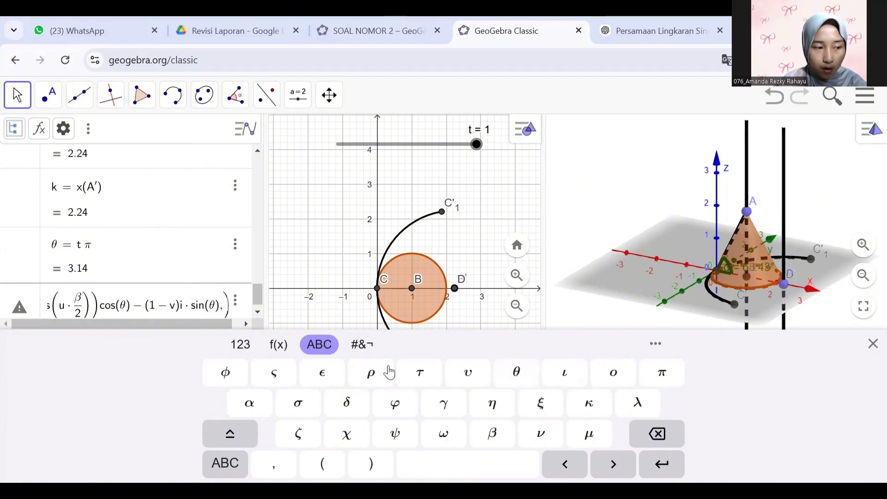
{"action": "type", "text": "*j"}
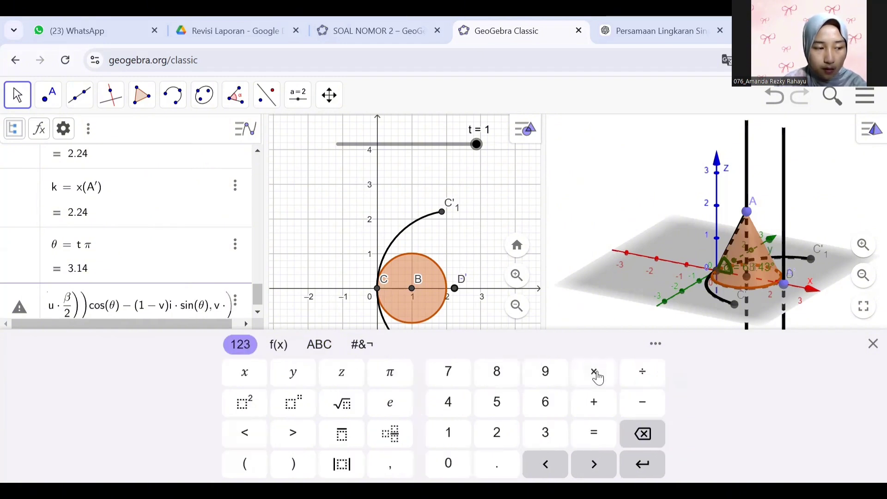
{"action": "left_click", "coordinate": [596, 378]}
{"action": "type", "text": "sin"}
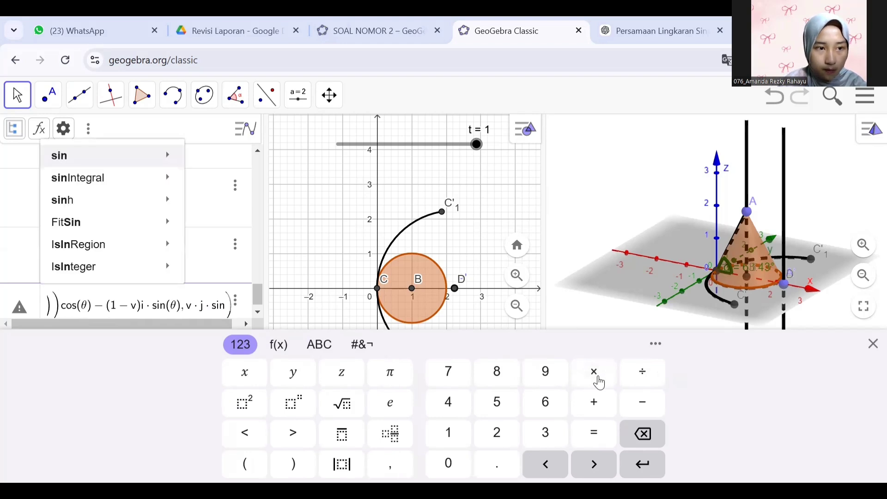
{"action": "type", "text": "(u"}
{"action": "left_click", "coordinate": [594, 372]}
- Complete the sine argument of the second component with the fraction β/2
{"action": "left_click", "coordinate": [319, 344]}
{"action": "left_click", "coordinate": [226, 462]}
{"action": "left_click", "coordinate": [240, 344]}
{"action": "left_click", "coordinate": [391, 433]}
{"action": "left_click", "coordinate": [322, 347]}
{"action": "left_click", "coordinate": [217, 464]}
{"action": "left_click", "coordinate": [487, 434]}
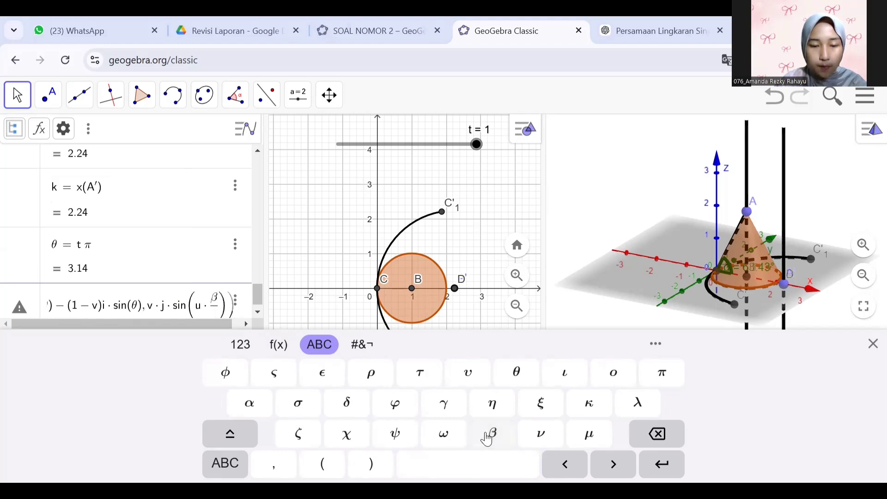
{"action": "type", "text": "2"}
{"action": "key", "text": "Right"}
- Begin the surface's third component with (1 − v)i · cos(θ)
{"action": "type", "text": ",1"}
{"action": "type", "text": "(1-v)i"}
{"action": "left_click", "coordinate": [240, 344]}
{"action": "left_click", "coordinate": [600, 378]}
{"action": "type", "text": "cos"}
{"action": "left_click", "coordinate": [311, 353]}
{"action": "left_click", "coordinate": [225, 463]}
{"action": "left_click", "coordinate": [518, 373]}
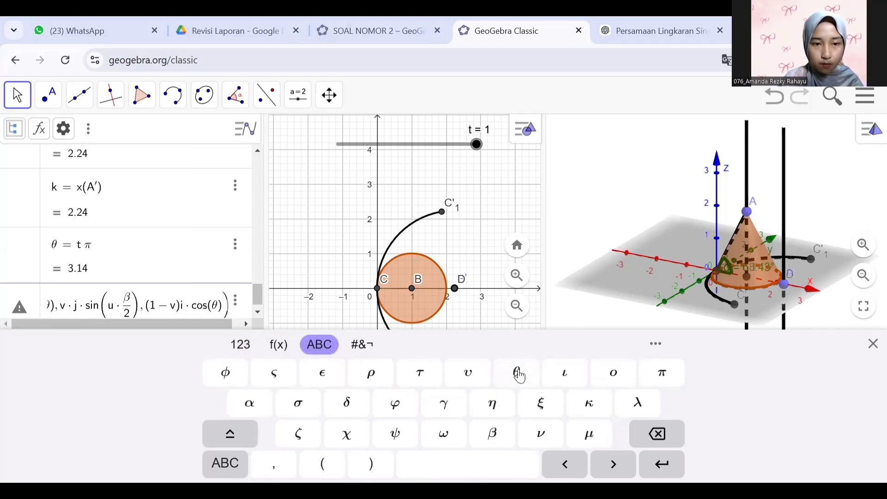
- Extend the third component with + (j − v · j · cos(u ·
{"action": "type", "text": "+"}
{"action": "type", "text": "(j-v"}
{"action": "left_click", "coordinate": [240, 345]}
{"action": "left_click", "coordinate": [600, 378]}
{"action": "type", "text": "j − v · j · co)"}
{"action": "left_click", "coordinate": [585, 371]}
{"action": "type", "text": "cos"}
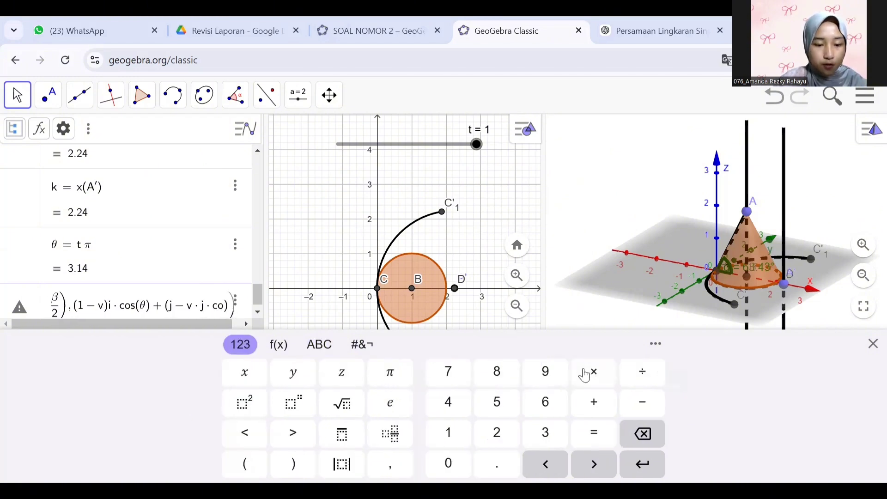
{"action": "type", "text": "(u"}
{"action": "left_click", "coordinate": [594, 372]}
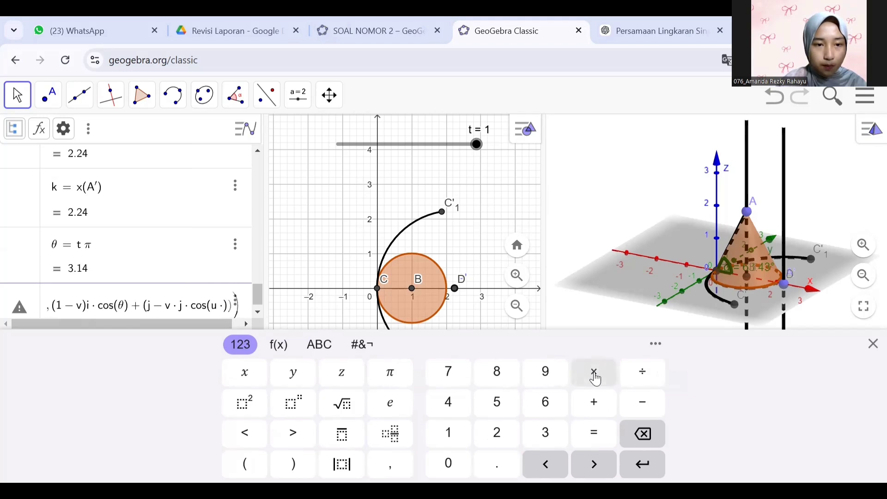
- Complete the cosine argument of the third component with the fraction β/2 and move past its closing brackets
{"action": "left_click", "coordinate": [319, 344]}
{"action": "left_click", "coordinate": [241, 345]}
{"action": "left_click", "coordinate": [642, 372]}
{"action": "left_click", "coordinate": [319, 344]}
{"action": "left_click", "coordinate": [225, 464]}
{"action": "left_click", "coordinate": [493, 433]}
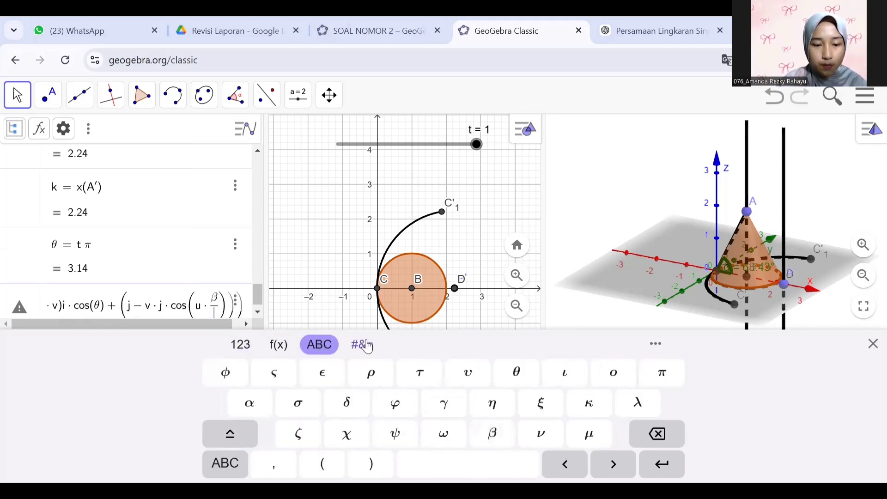
{"action": "left_click", "coordinate": [240, 344]}
{"action": "type", "text": "2"}
{"action": "key", "text": "Right"}
{"action": "key", "text": "Right"}
{"action": "key", "text": "Right"}
- Multiply the bracket by sin(θ), set the ranges u from −1 to 1 and v from 0 to 1, and enter the Surface command
{"action": "type", "text": "sin("}
{"action": "left_click", "coordinate": [319, 345]}
{"action": "left_click", "coordinate": [226, 464]}
{"action": "left_click", "coordinate": [516, 372]}
{"action": "type", "text": "),u,-1,1,v,0,"}
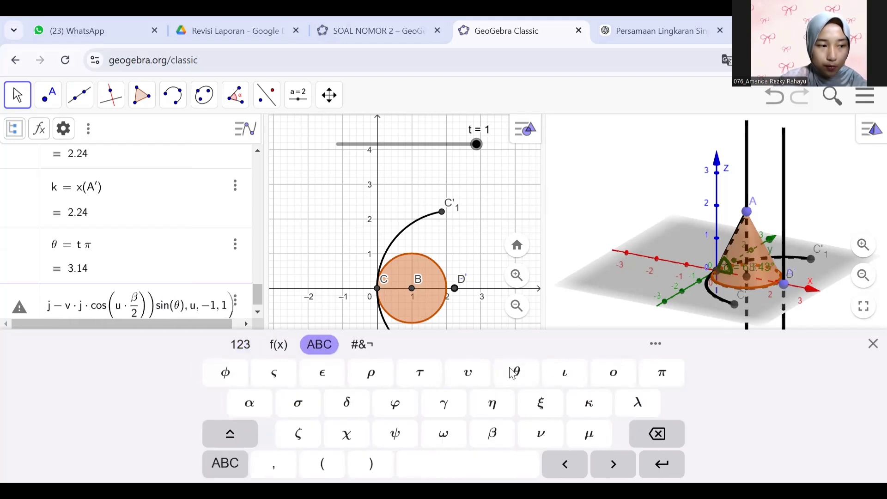
{"action": "type", "text": "1"}
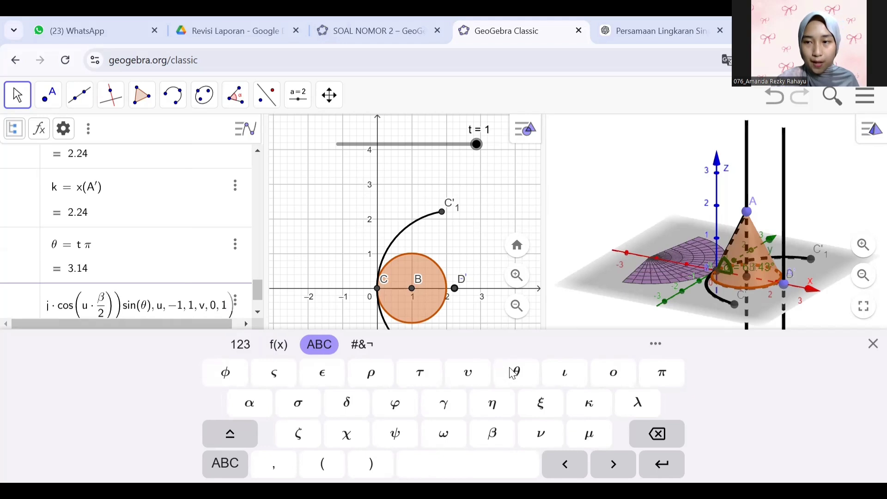
{"action": "key", "text": "Return"}
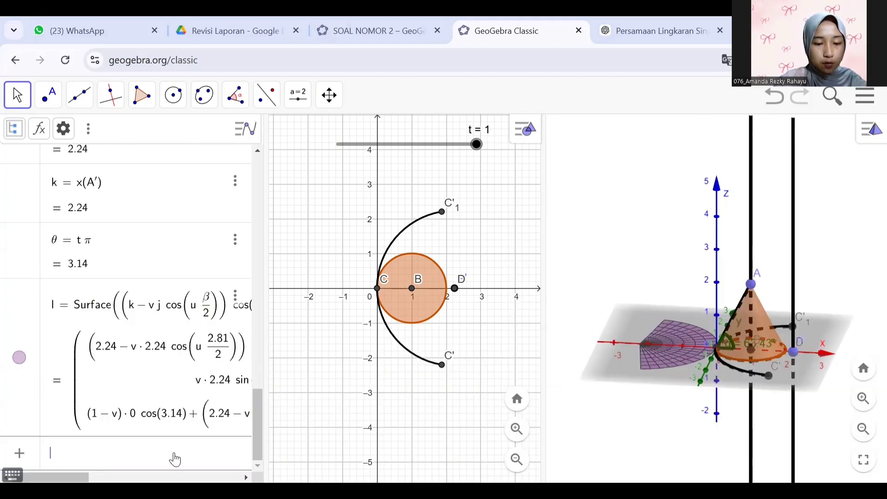
- Begin a Curve command whose first component starts with (k − j · cos(
{"action": "left_click", "coordinate": [174, 459]}
{"action": "type", "text": "curve("}
{"action": "type", "text": "(k-j"}
{"action": "left_click", "coordinate": [240, 345]}
{"action": "left_click", "coordinate": [595, 371]}
{"action": "type", "text": "cos("}
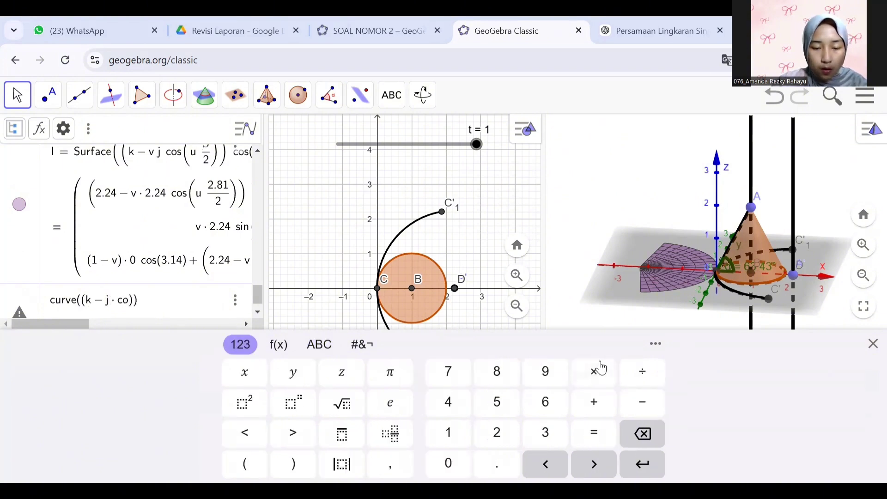
- Fill the cosine argument of the curve's first component with u · β/2, with β/2 as a fraction
{"action": "type", "text": "u"}
{"action": "left_click", "coordinate": [595, 371]}
{"action": "left_click", "coordinate": [391, 433]}
{"action": "left_click", "coordinate": [319, 345]}
{"action": "left_click", "coordinate": [225, 463]}
{"action": "left_click", "coordinate": [492, 433]}
{"action": "type", "text": "2"}
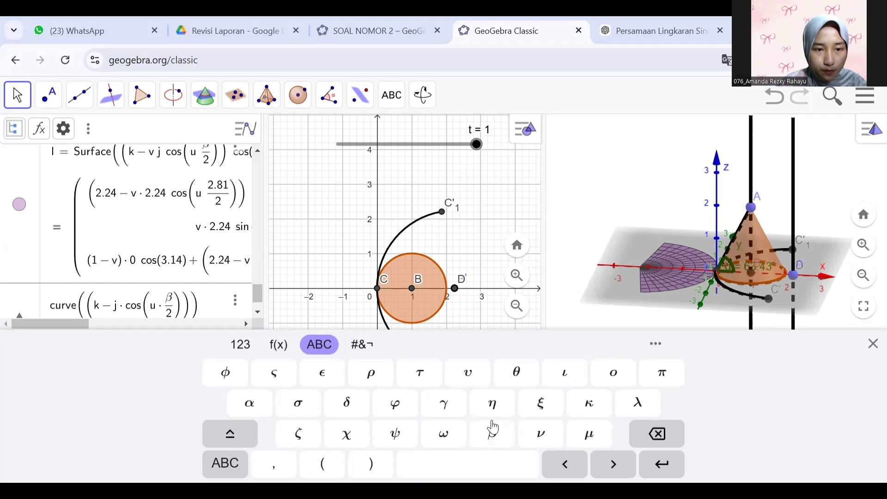
- Multiply the first component's bracket by cos(θ)
{"action": "key", "text": "Right"}
{"action": "key", "text": "Right"}
{"action": "key", "text": "Right"}
{"action": "type", "text": "cos("}
{"action": "left_click", "coordinate": [518, 373]}
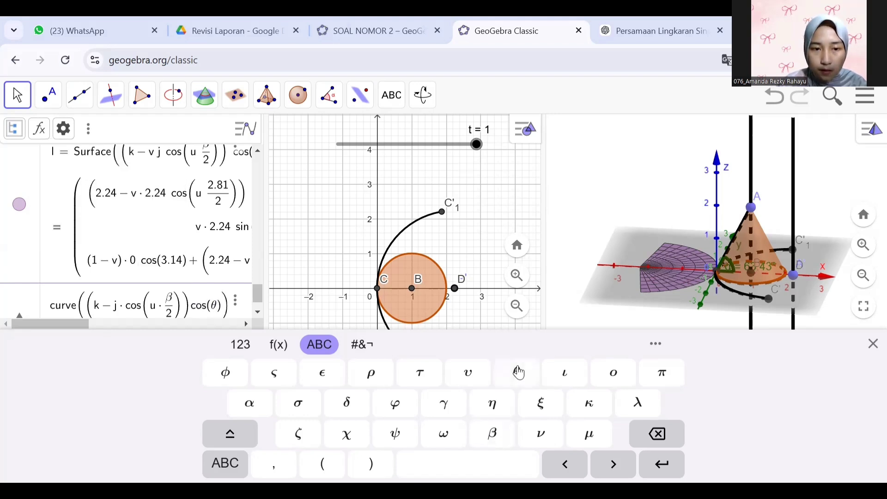
- Add j · sin(u · β/2) as the curve's second component and move past its closing bracket
{"action": "type", "text": ", j"}
{"action": "left_click", "coordinate": [240, 344]}
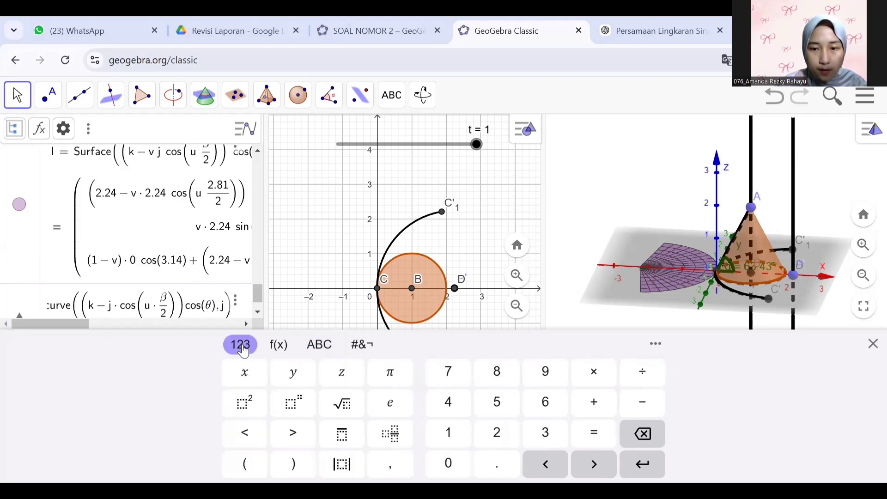
{"action": "left_click", "coordinate": [593, 373]}
{"action": "type", "text": "sin(u"}
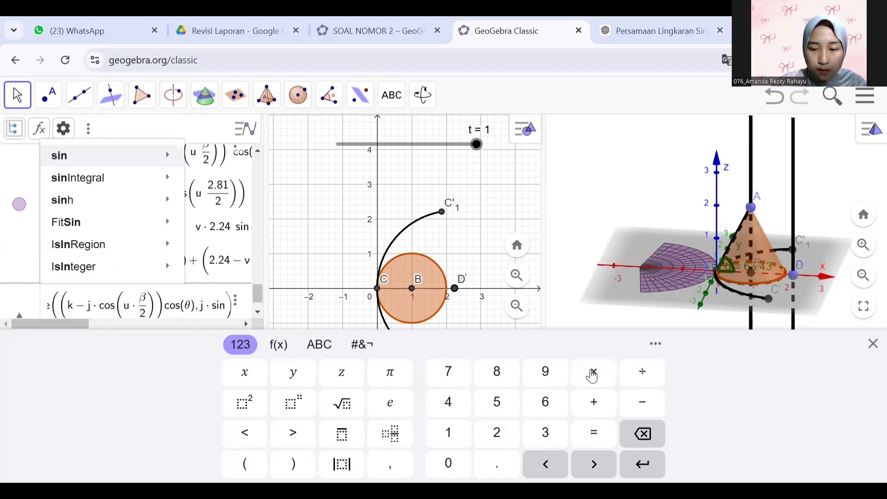
{"action": "left_click", "coordinate": [593, 373]}
{"action": "left_click", "coordinate": [390, 433]}
{"action": "left_click", "coordinate": [319, 345]}
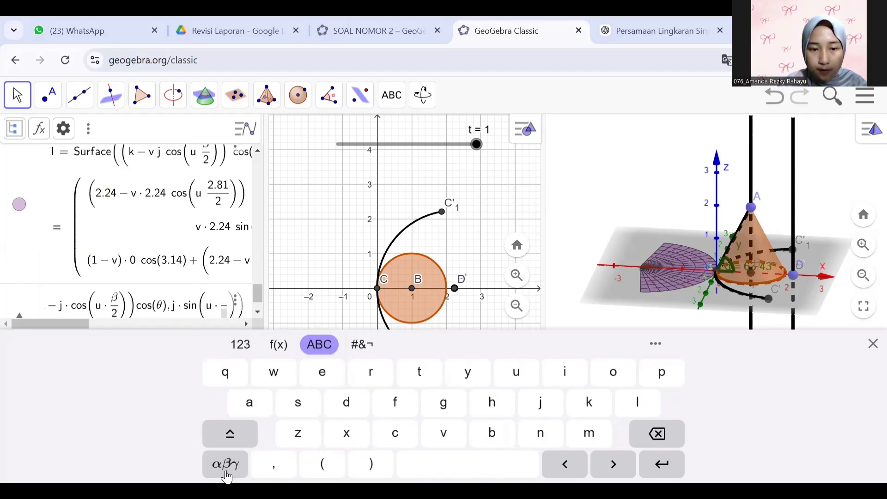
{"action": "left_click", "coordinate": [225, 464]}
{"action": "left_click", "coordinate": [493, 434]}
{"action": "key", "text": "Down"}
{"action": "type", "text": "2"}
{"action": "key", "text": "Right"}
{"action": "key", "text": "Right"}
- Start the curve's third component with (k − j · cos(u · β/2))
{"action": "type", "text": ",(k-j"}
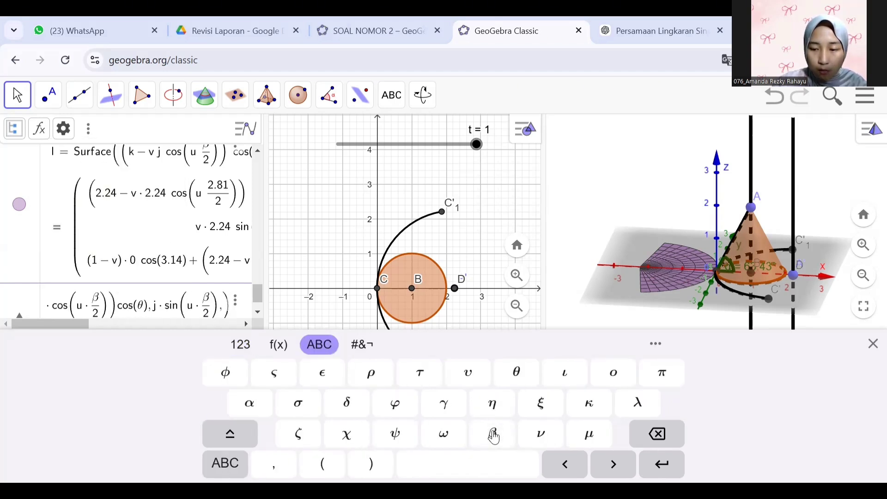
{"action": "left_click", "coordinate": [240, 344]}
{"action": "left_click", "coordinate": [596, 372]}
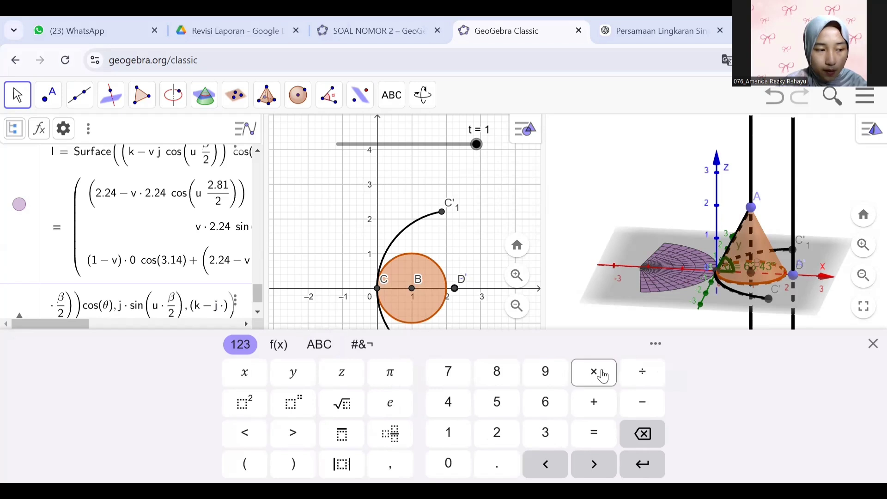
{"action": "type", "text": "cos(u"}
{"action": "left_click", "coordinate": [595, 372]}
{"action": "left_click", "coordinate": [391, 433]}
{"action": "left_click", "coordinate": [319, 345]}
{"action": "left_click", "coordinate": [224, 463]}
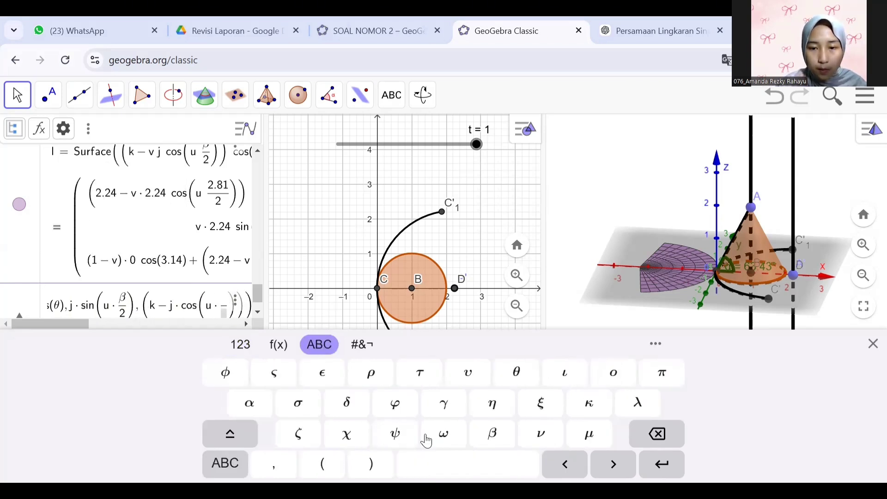
{"action": "left_click", "coordinate": [494, 435]}
{"action": "left_click", "coordinate": [254, 346]}
{"action": "key", "text": "Down"}
{"action": "type", "text": "2"}
- Multiply the third component by sin(θ), set the parameter u from −1 to 1, and enter the Curve command
{"action": "key", "text": "Right"}
{"action": "key", "text": "Right"}
{"action": "key", "text": "Right"}
{"action": "type", "text": "sin("}
{"action": "left_click", "coordinate": [319, 344]}
{"action": "left_click", "coordinate": [225, 463]}
{"action": "left_click", "coordinate": [518, 373]}
{"action": "type", "text": ",u,-1,1"}
{"action": "key", "text": "Return"}
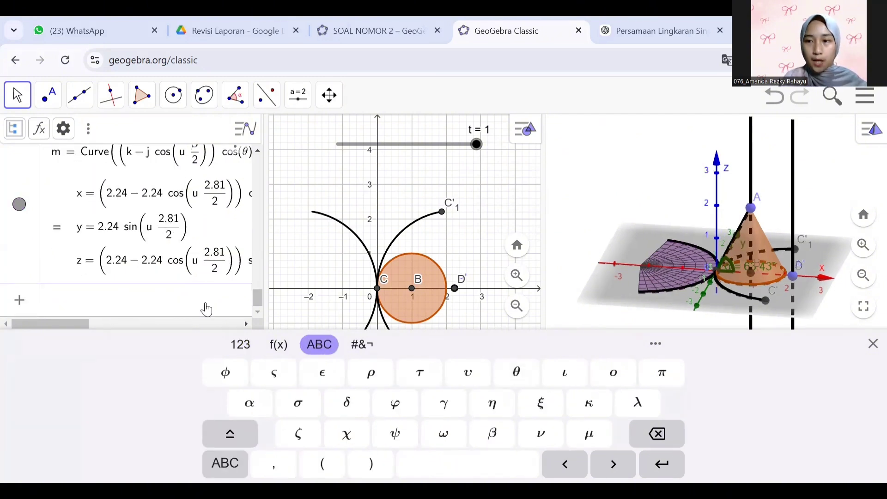
- Begin a new point whose x-coordinate is k · cos(θ) − i − sin(θ)
{"action": "type", "text": "("}
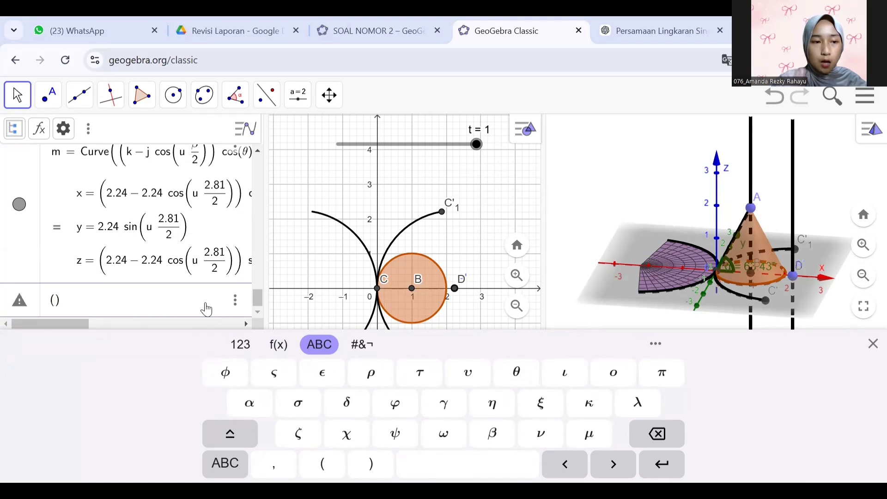
{"action": "type", "text": "(k"}
{"action": "left_click", "coordinate": [240, 344]}
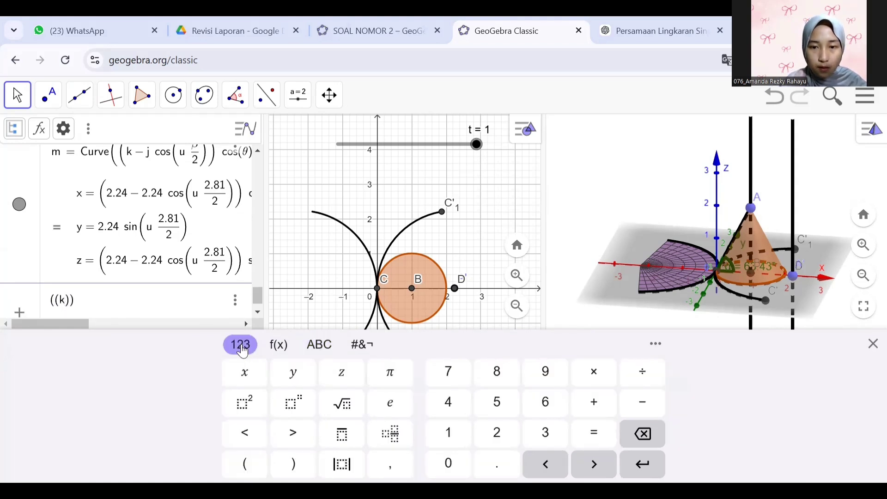
{"action": "left_click", "coordinate": [320, 351]}
{"action": "type", "text": "cos"}
{"action": "left_click", "coordinate": [225, 463]}
{"action": "type", "text": "("}
{"action": "left_click", "coordinate": [517, 374]}
{"action": "type", "text": "-i-sin(θ"}
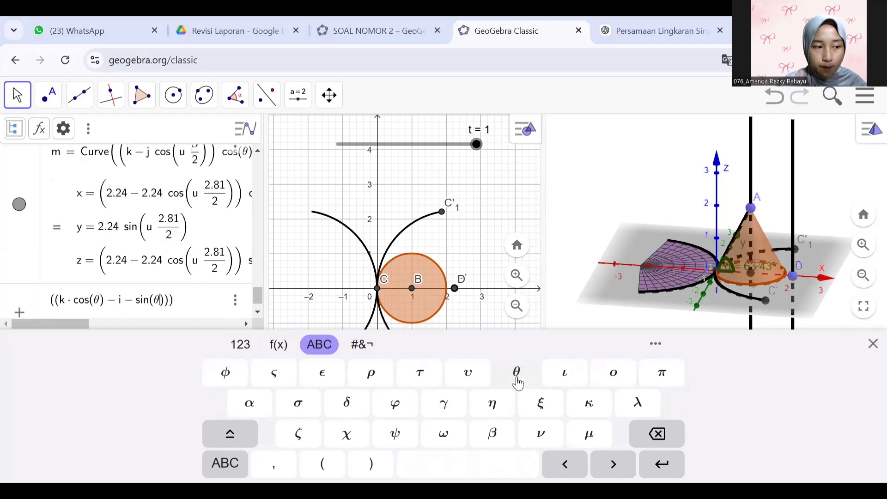
{"action": "left_click", "coordinate": [517, 374]}
- Set the point's y-coordinate to 0 and begin its z-coordinate with i · cos(θ)
{"action": "type", "text": ",0,i"}
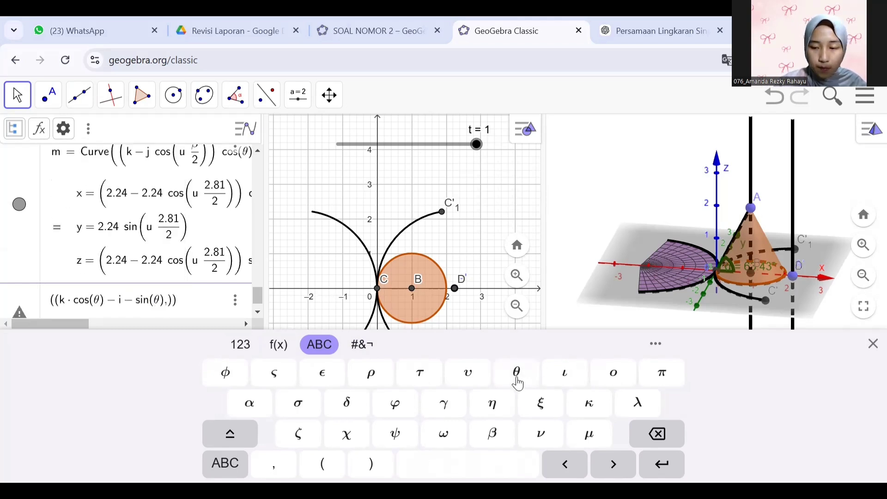
{"action": "left_click", "coordinate": [241, 344]}
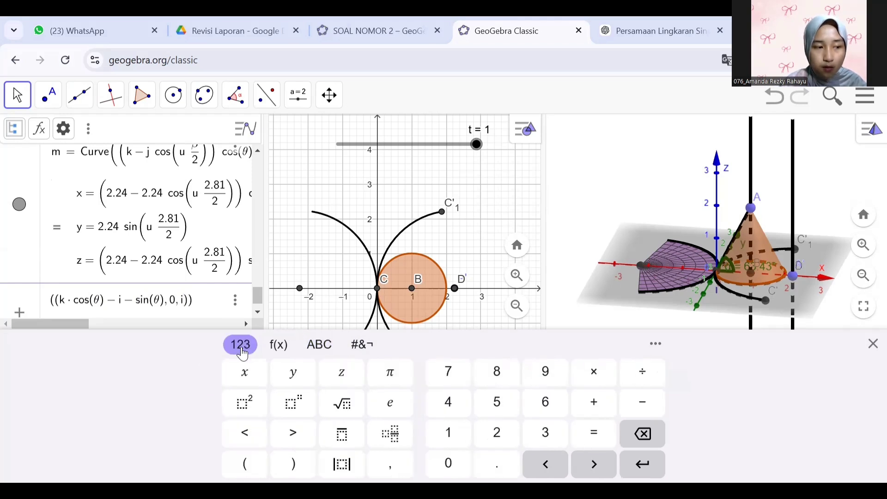
{"action": "left_click", "coordinate": [595, 372]}
{"action": "type", "text": "cos("}
{"action": "left_click", "coordinate": [320, 344]}
{"action": "left_click", "coordinate": [225, 464]}
{"action": "left_click", "coordinate": [528, 373]}
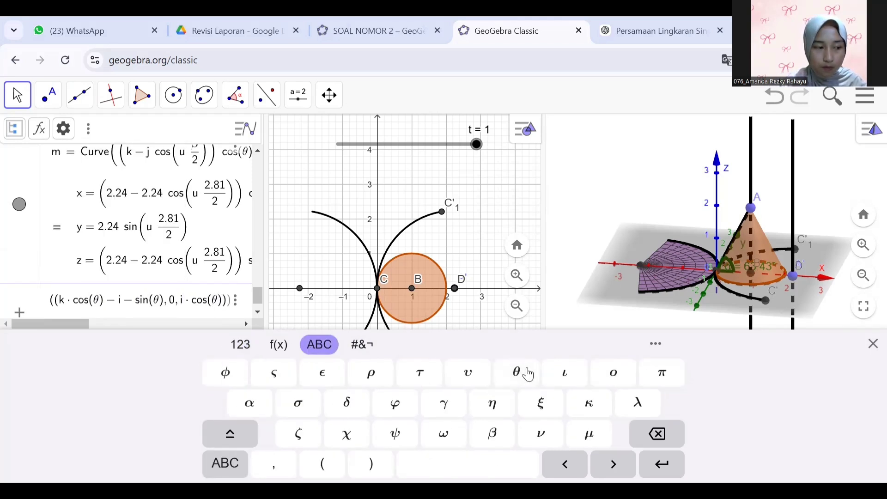
- Complete the z-coordinate with + k · sin(θ), enter the point, and close the on-screen keyboard
{"action": "type", "text": "+ "}
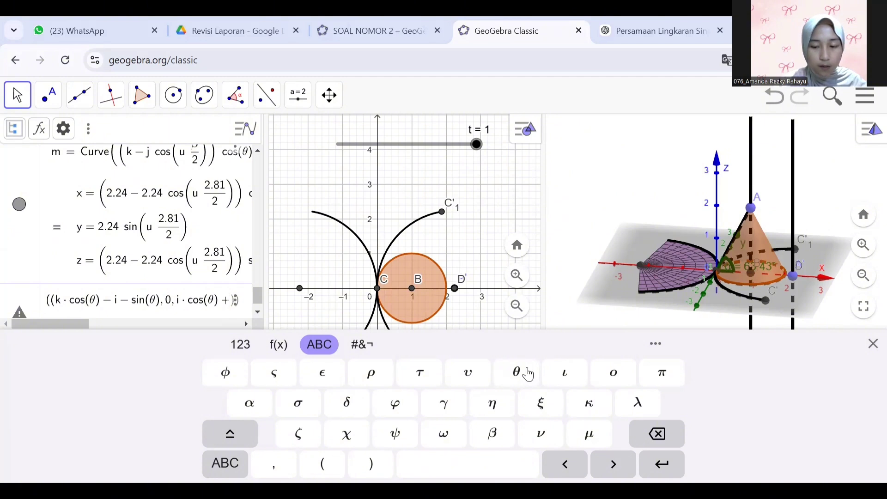
{"action": "type", "text": "k"}
{"action": "left_click", "coordinate": [240, 344]}
{"action": "left_click", "coordinate": [595, 373]}
{"action": "left_click", "coordinate": [323, 346]}
{"action": "type", "text": "sin("}
{"action": "left_click", "coordinate": [225, 463]}
{"action": "left_click", "coordinate": [517, 372]}
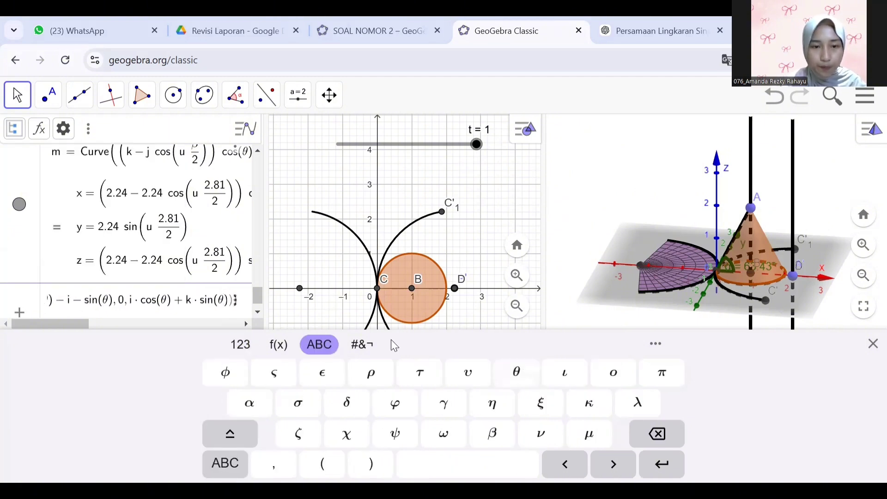
{"action": "type", "text": ")"}
{"action": "key", "text": "Return"}
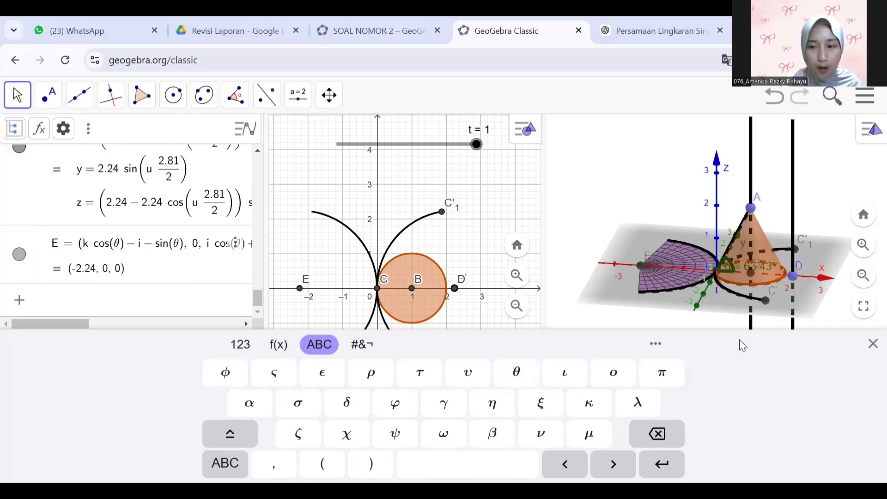
{"action": "left_click", "coordinate": [872, 344]}
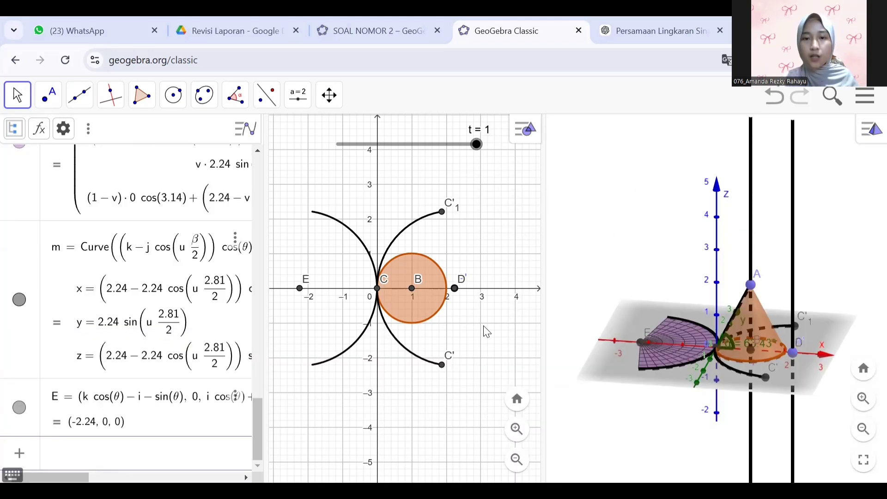
- Create a point on curve m with Point(m) and move it to the curve's upper end at about (−1.87, 2.21)
{"action": "left_click", "coordinate": [312, 370]}
{"action": "left_click", "coordinate": [175, 454]}
{"action": "type", "text": "point(m)"}
{"action": "key", "text": "Return"}
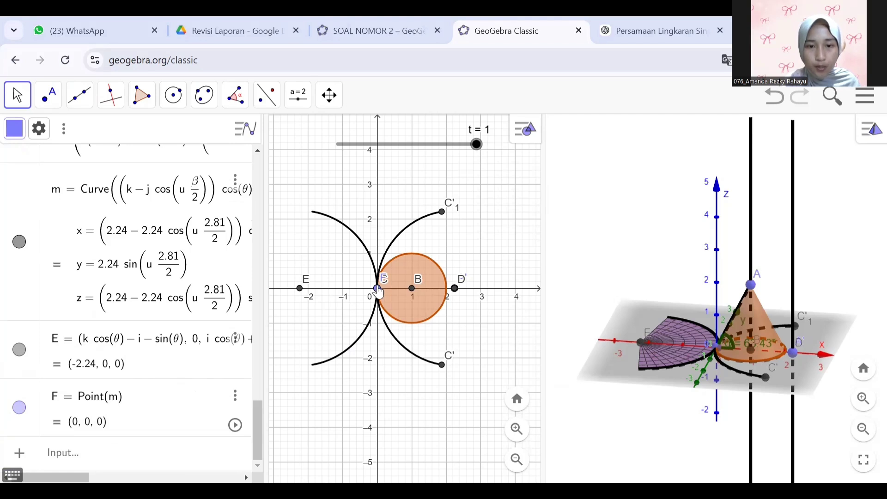
{"action": "left_click_drag", "start_coordinate": [380, 291], "coordinate": [312, 228]}
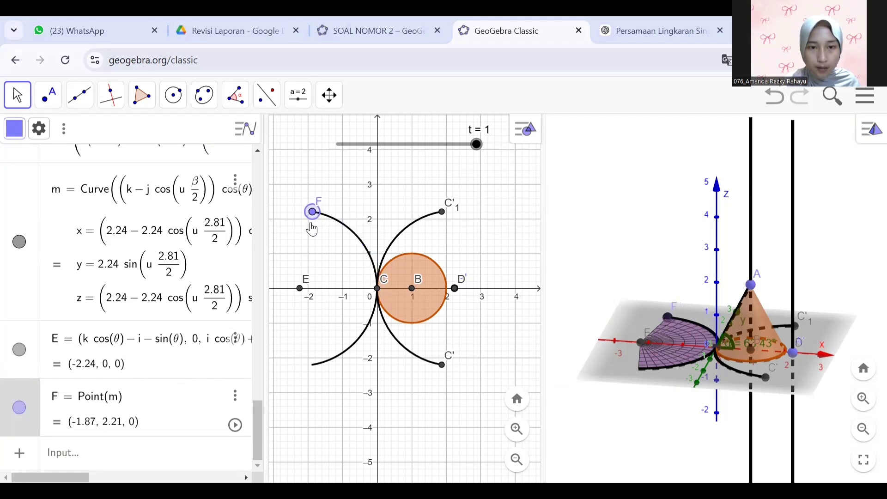
- Create a second point with Point(m) and move it to the curve's lower end at about (−1.87, −2.21)
{"action": "left_click", "coordinate": [195, 464]}
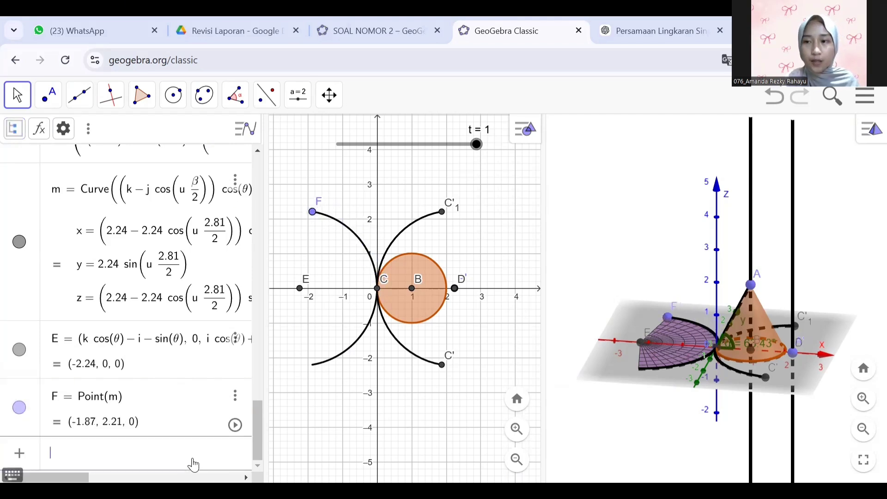
{"action": "left_click", "coordinate": [322, 388]}
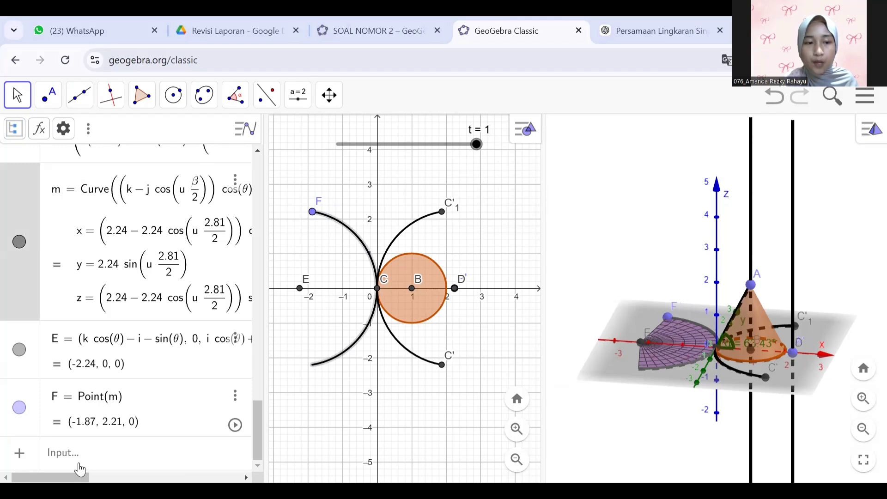
{"action": "left_click", "coordinate": [100, 453]}
{"action": "type", "text": "point"}
{"action": "mouse_move", "coordinate": [111, 280]}
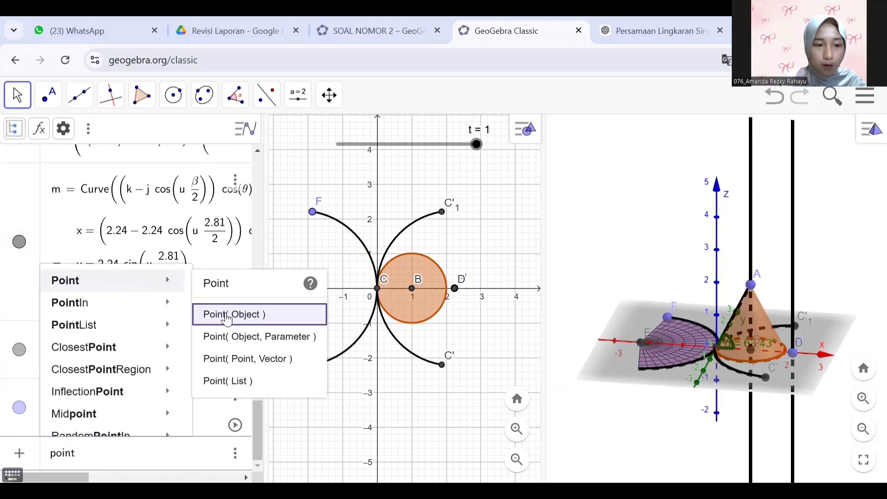
{"action": "left_click", "coordinate": [225, 315]}
{"action": "type", "text": "m"}
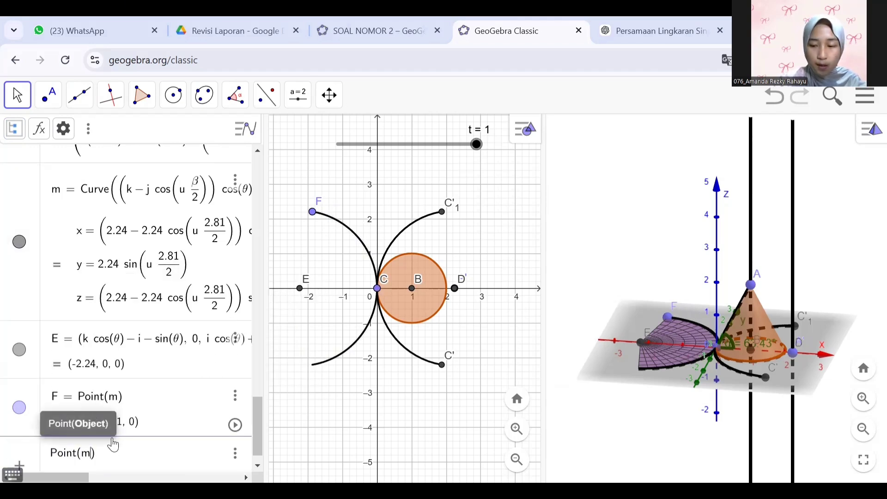
{"action": "key", "text": "Return"}
{"action": "left_click_drag", "start_coordinate": [377, 288], "coordinate": [311, 378]}
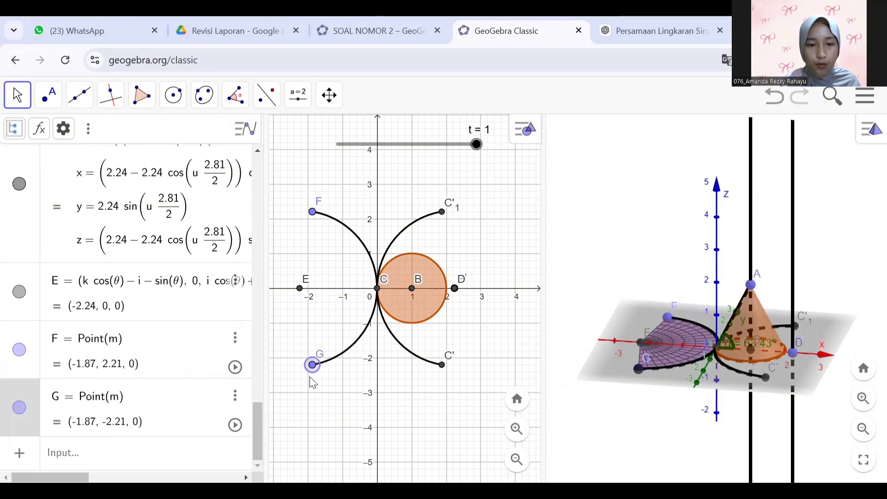
- Draw a segment from point G to point F across the ends of curve m
{"action": "left_click", "coordinate": [190, 457]}
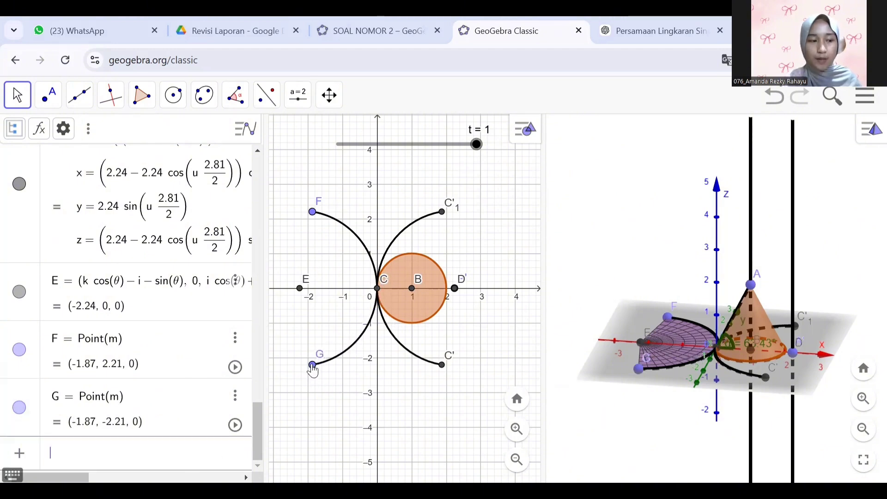
{"action": "left_click", "coordinate": [80, 95]}
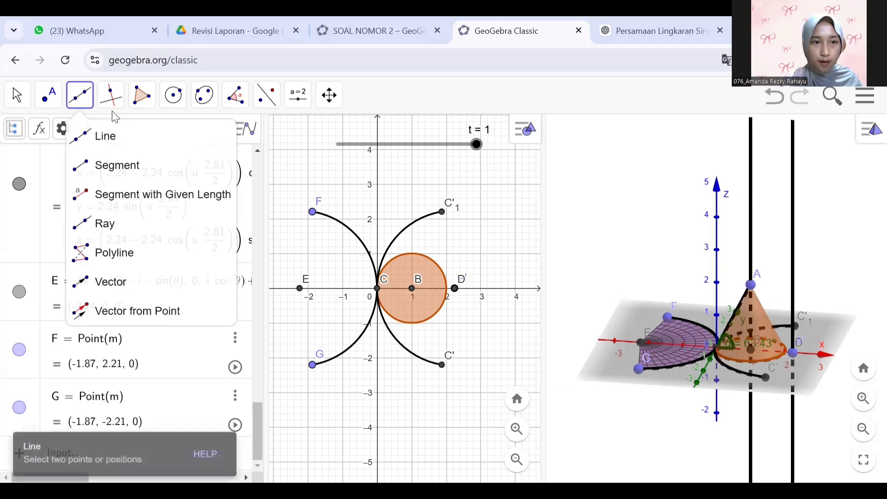
{"action": "left_click", "coordinate": [151, 168]}
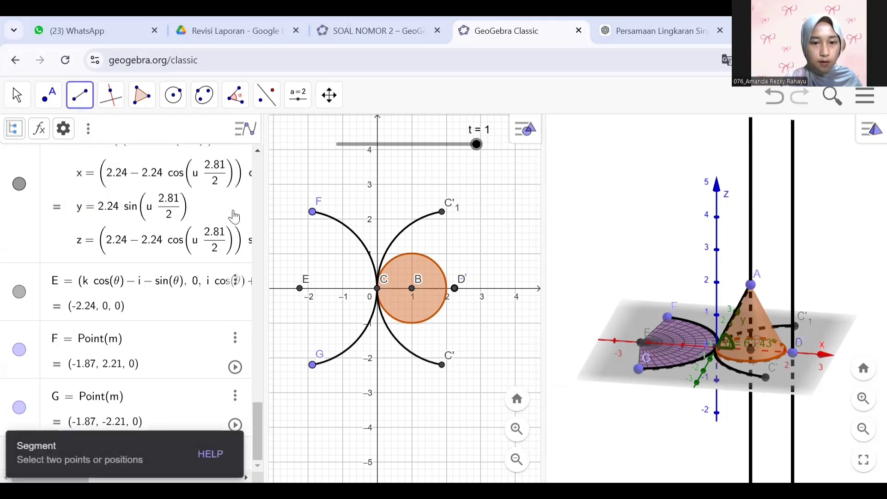
{"action": "left_click", "coordinate": [313, 365]}
{"action": "left_click", "coordinate": [312, 213]}
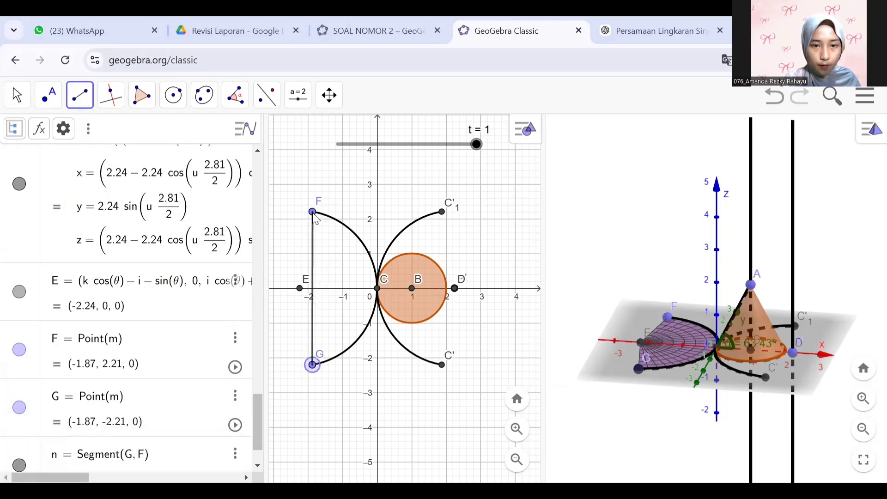
- Hide the axes and the grid in the 2D graphics view
{"action": "left_click", "coordinate": [89, 129]}
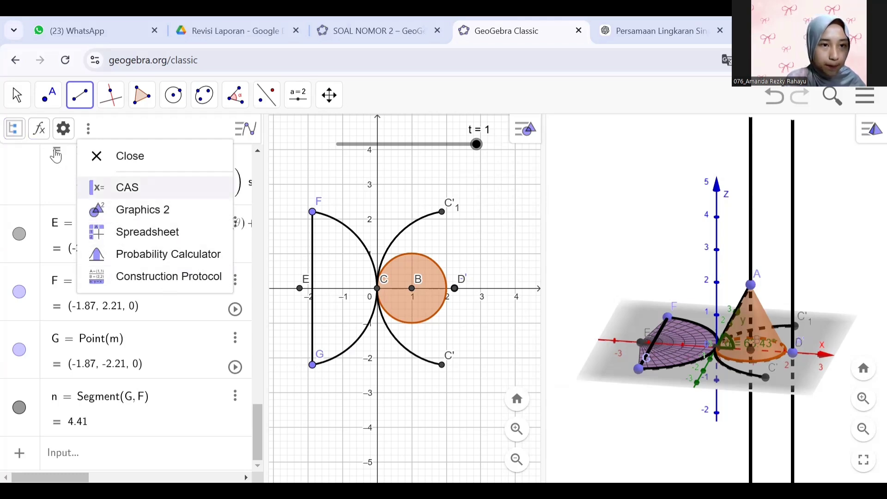
{"action": "key", "text": "Escape"}
{"action": "left_click", "coordinate": [525, 129]}
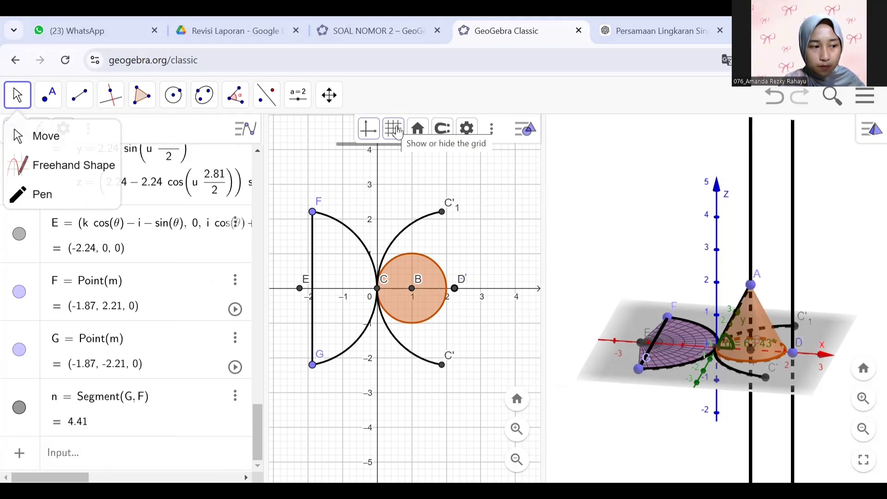
{"action": "left_click", "coordinate": [368, 132]}
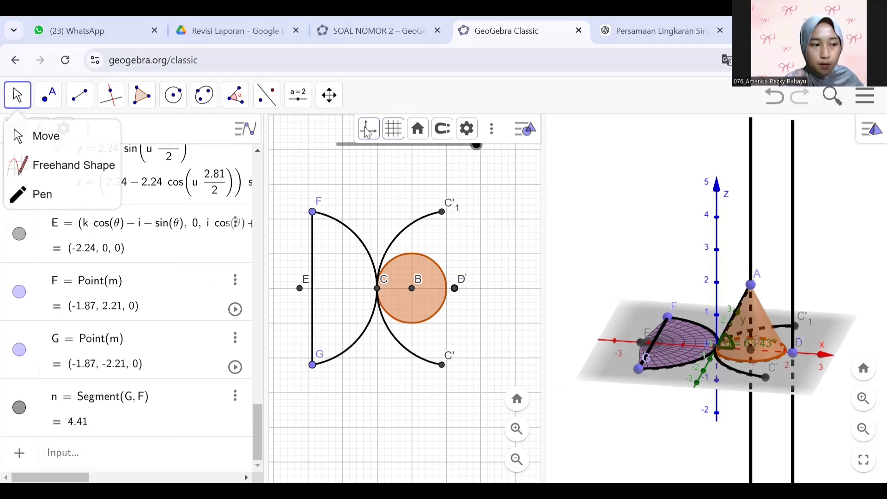
{"action": "left_click", "coordinate": [393, 129]}
{"action": "left_click", "coordinate": [398, 155]}
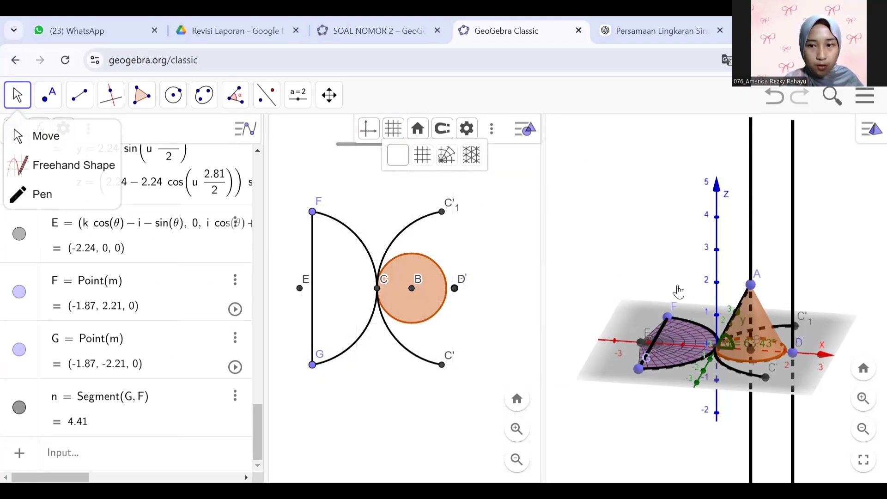
- Hide the vertical line through A′ in the 3D view and colour the cone's lateral surface dark red (#CC0000)
{"action": "right_click", "coordinate": [793, 272]}
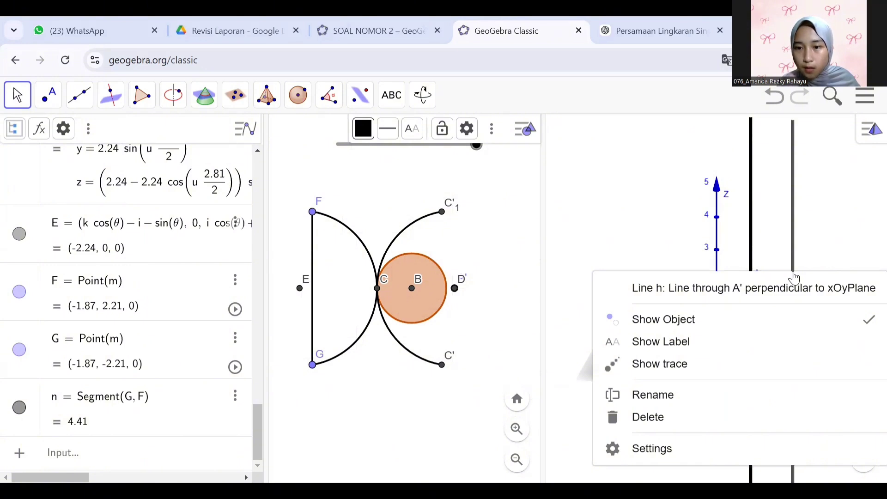
{"action": "left_click", "coordinate": [758, 319]}
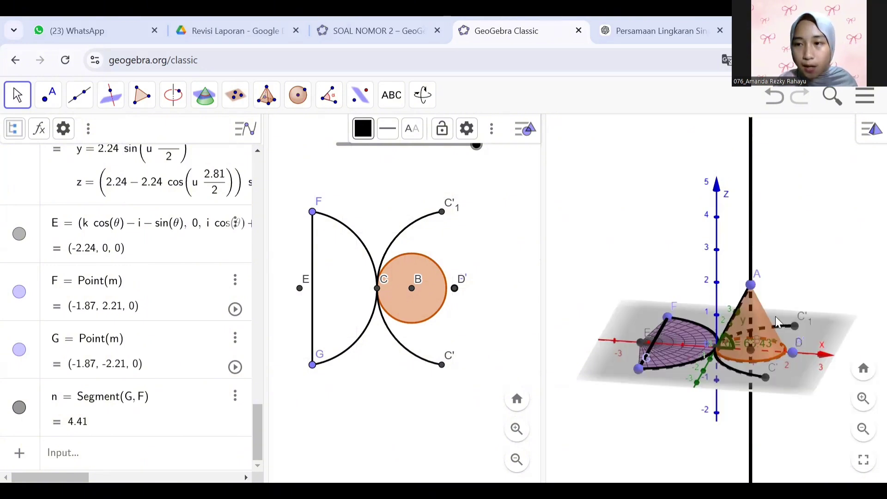
{"action": "left_click", "coordinate": [766, 332]}
{"action": "left_click", "coordinate": [481, 129]}
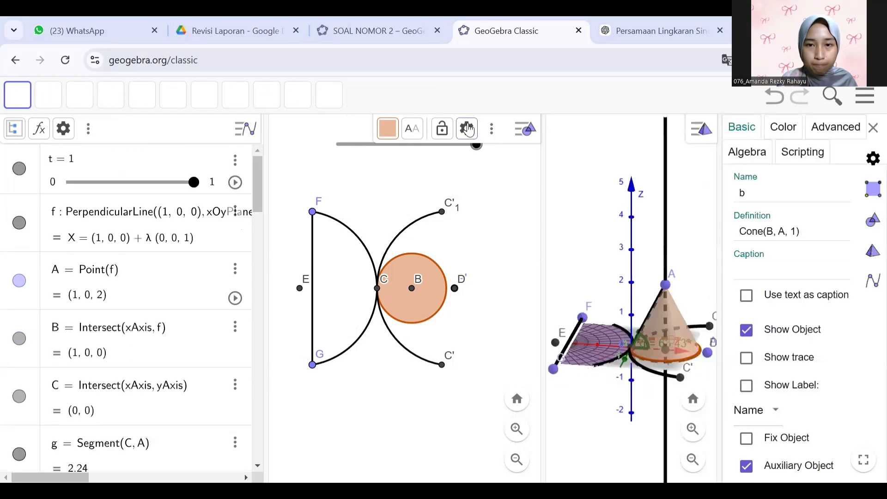
{"action": "left_click", "coordinate": [783, 126]}
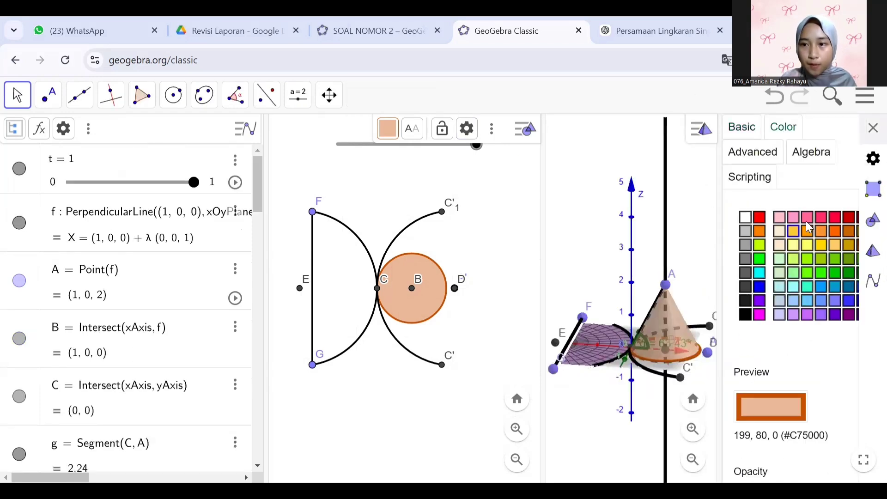
{"action": "left_click", "coordinate": [834, 217]}
{"action": "left_click", "coordinate": [849, 217]}
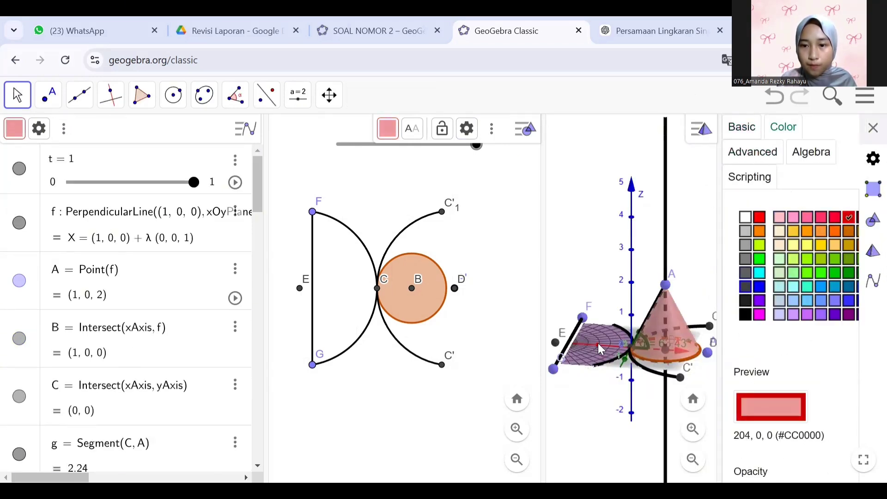
{"action": "left_click", "coordinate": [873, 128]}
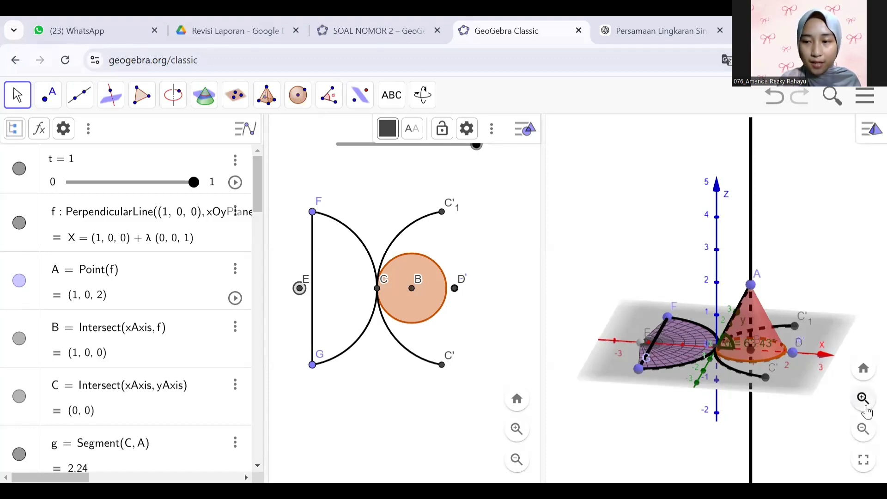
- Enlarge the construction to full screen and move slider t from 1 towards 0 to demonstrate the cone's unrolling in reverse
{"action": "left_click", "coordinate": [864, 400]}
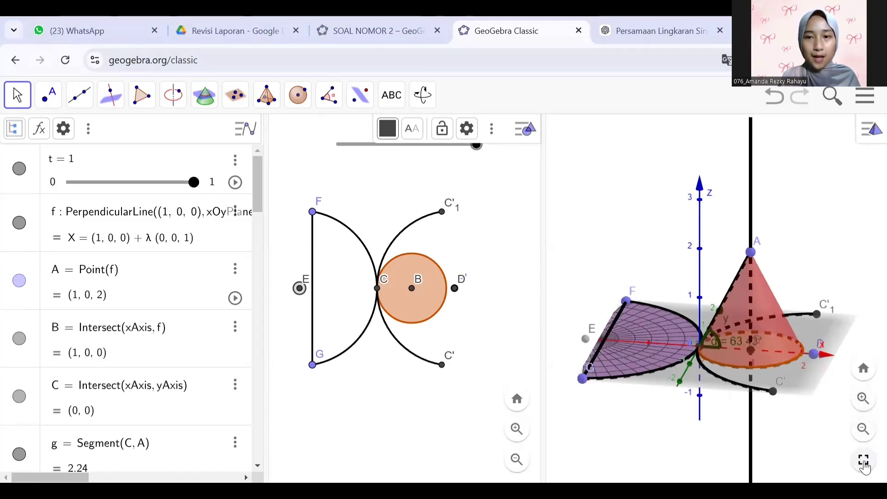
{"action": "left_click", "coordinate": [863, 461]}
{"action": "left_click_drag", "start_coordinate": [687, 408], "coordinate": [623, 404]}
{"action": "left_click_drag", "start_coordinate": [661, 426], "coordinate": [504, 371]}
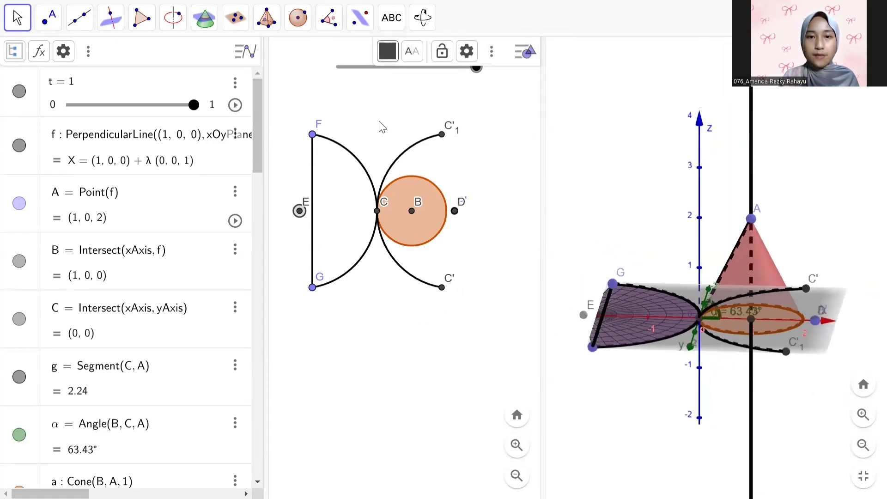
{"action": "left_click", "coordinate": [476, 69]}
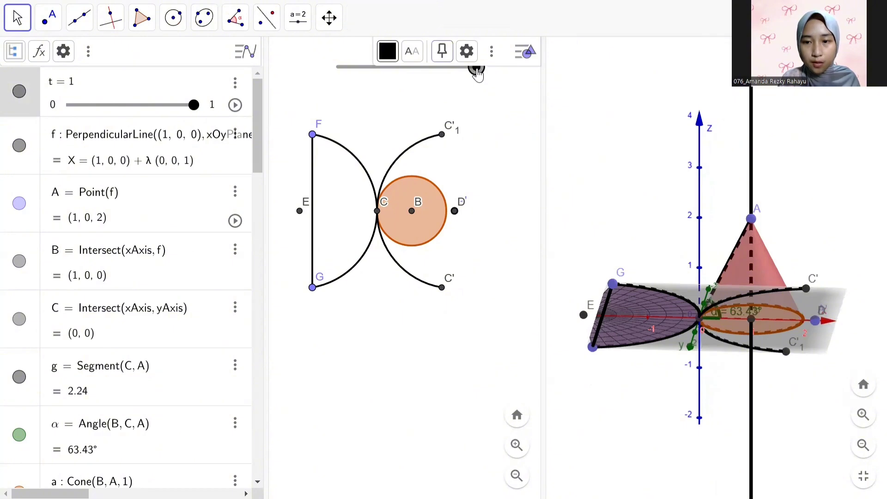
{"action": "left_click_drag", "start_coordinate": [475, 76], "coordinate": [325, 90]}
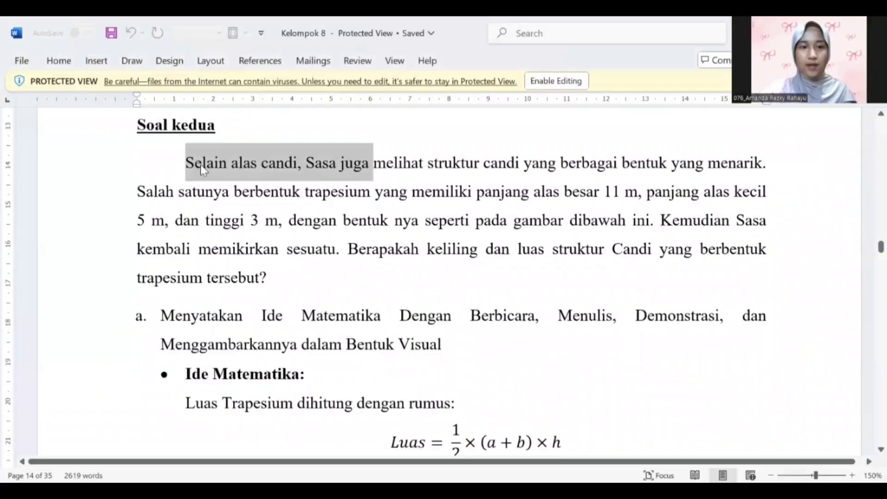
- Switch to the Word document and highlight the second problem's text on the trapezoid with bases 11 m and 5 m and height 3 m
{"action": "left_click_drag", "start_coordinate": [201, 164], "coordinate": [702, 152]}
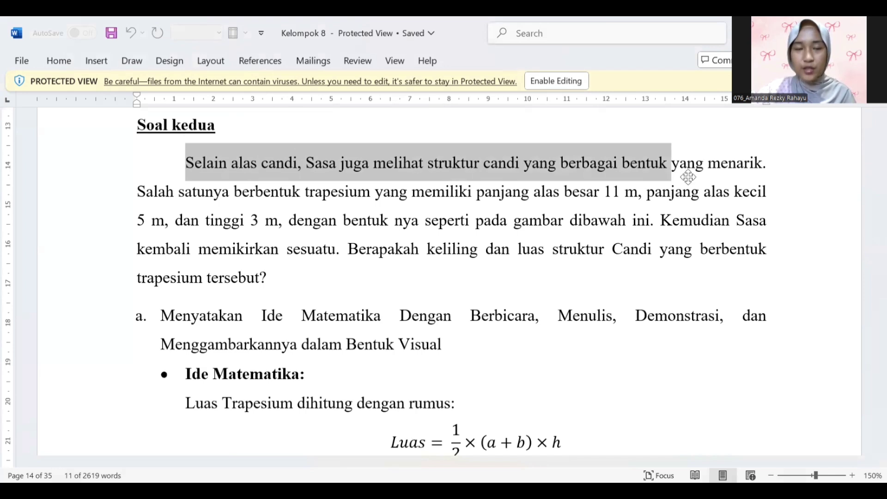
{"action": "left_click_drag", "start_coordinate": [181, 163], "coordinate": [557, 273]}
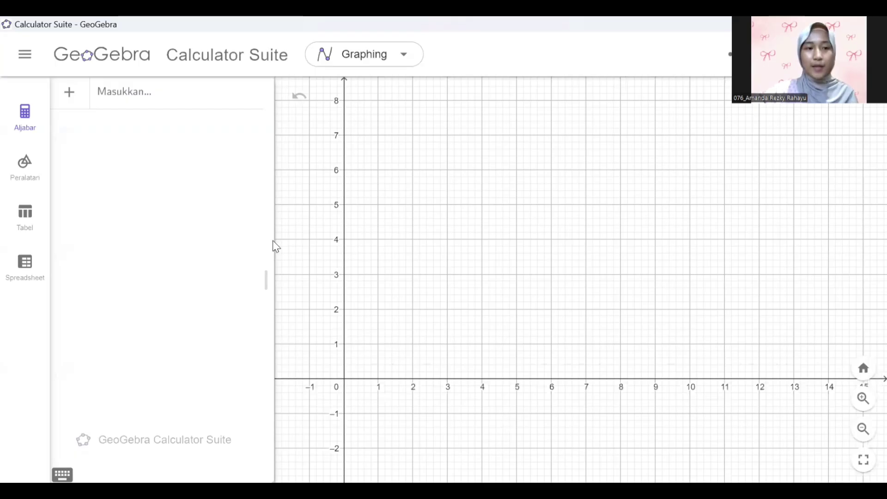
- Switch to GeoGebra Calculator Suite and place four new points at (0, 0), (11, 0), (8, 3) and (3, 3)
{"action": "left_click", "coordinate": [28, 186]}
{"action": "left_click", "coordinate": [142, 126]}
{"action": "left_click", "coordinate": [368, 358]}
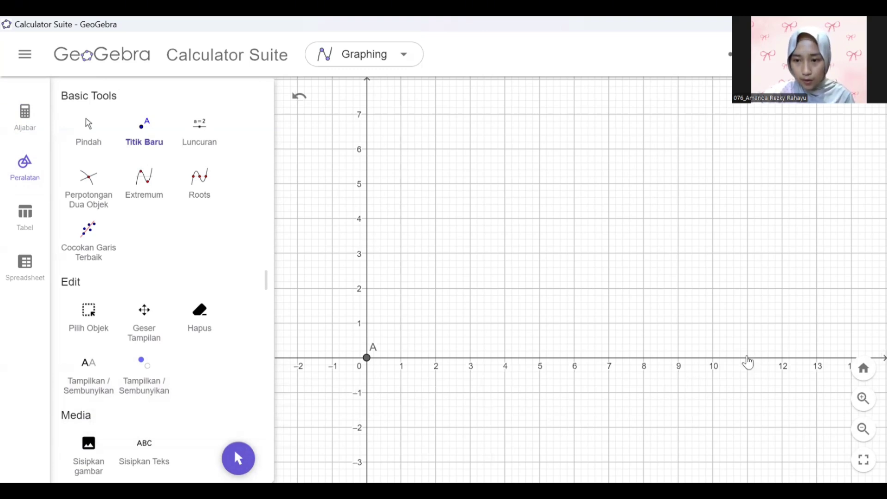
{"action": "left_click", "coordinate": [747, 358]}
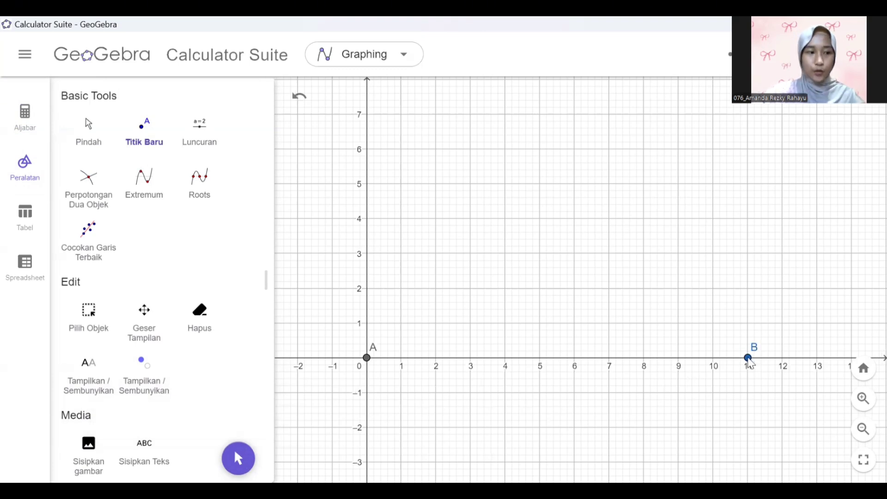
{"action": "left_click", "coordinate": [645, 254]}
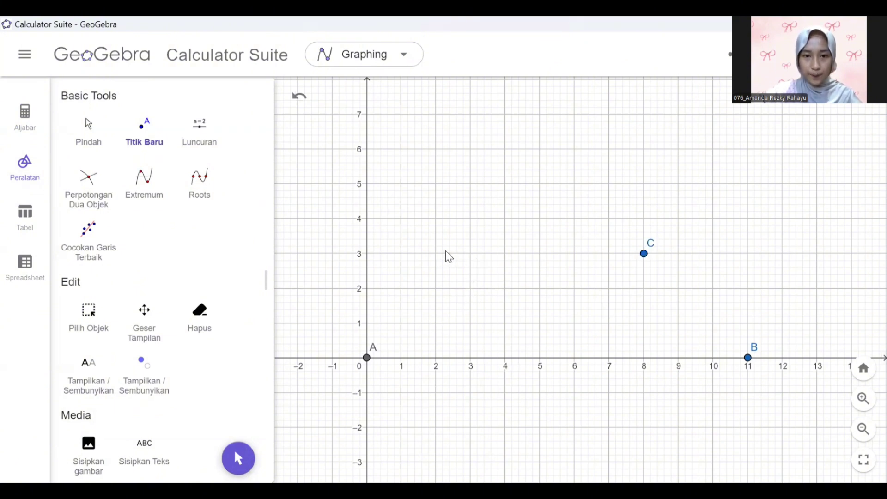
{"action": "left_click", "coordinate": [471, 253]}
- Create the trapezoid through the four points with the command polygon(A, B, C, D)
{"action": "left_click", "coordinate": [177, 276]}
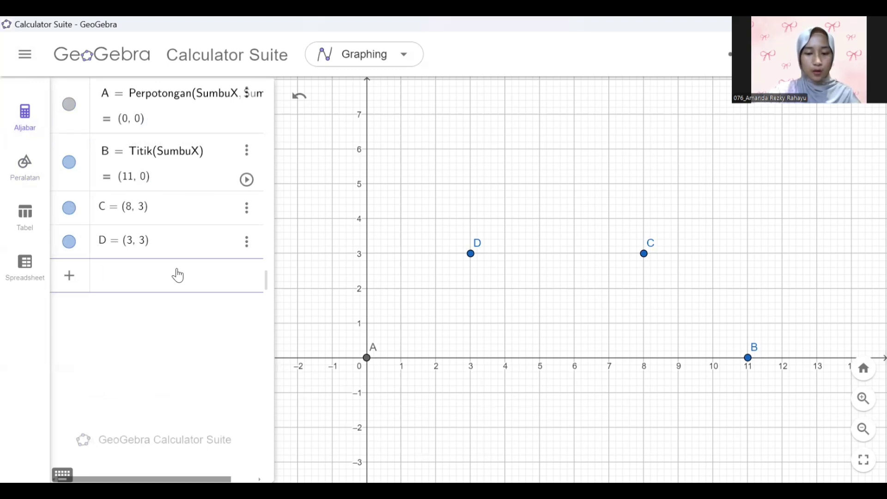
{"action": "type", "text": "polygo"}
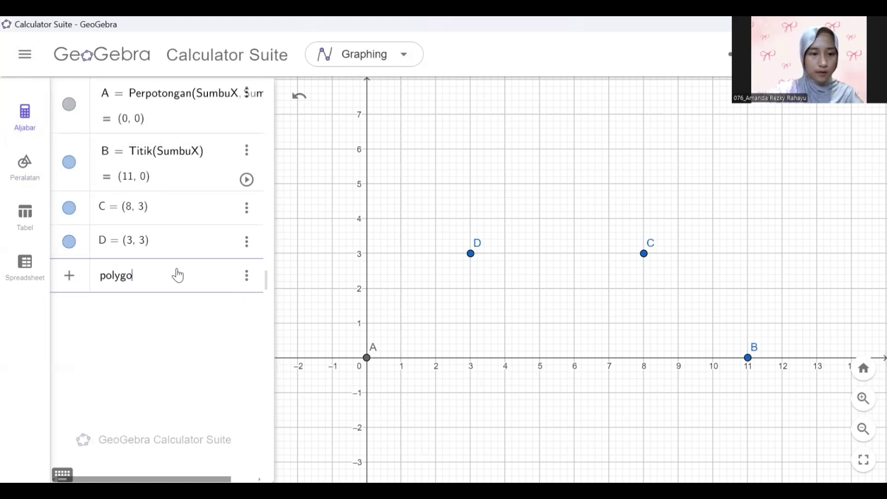
{"action": "type", "text": "n(A, B, "}
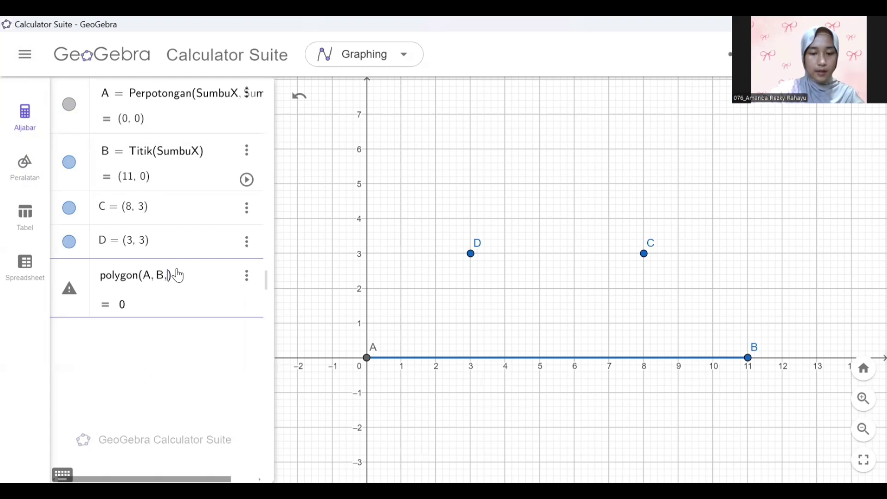
{"action": "type", "text": "C, D"}
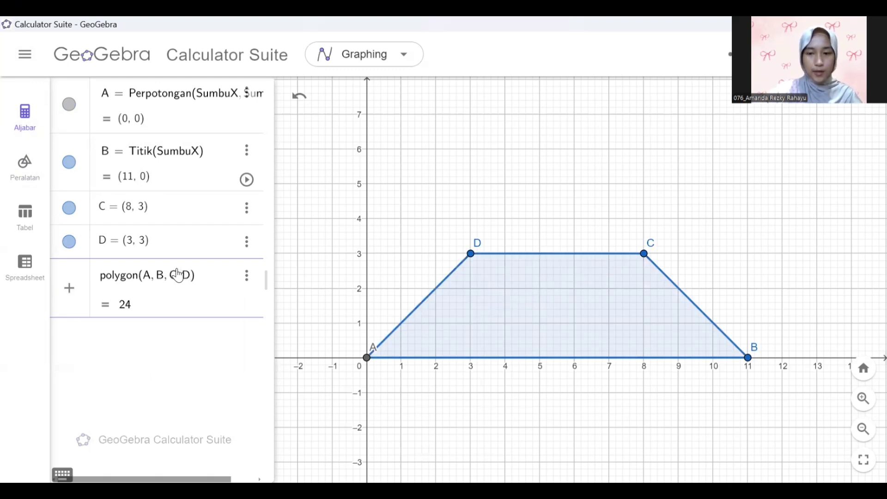
{"action": "key", "text": "Return"}
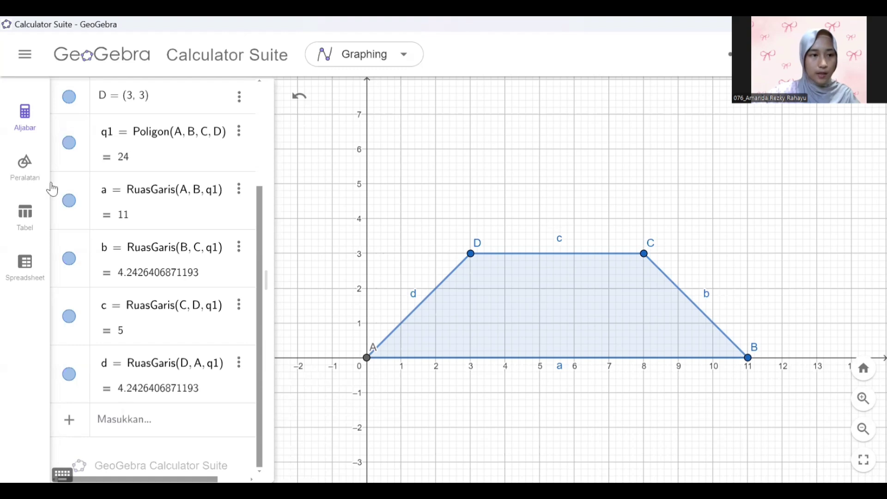
- Add a point at (8, 0) on the trapezoid's base and draw the height as a segment from C to it
{"action": "left_click", "coordinate": [25, 164]}
{"action": "left_click", "coordinate": [145, 130]}
{"action": "left_click", "coordinate": [644, 358]}
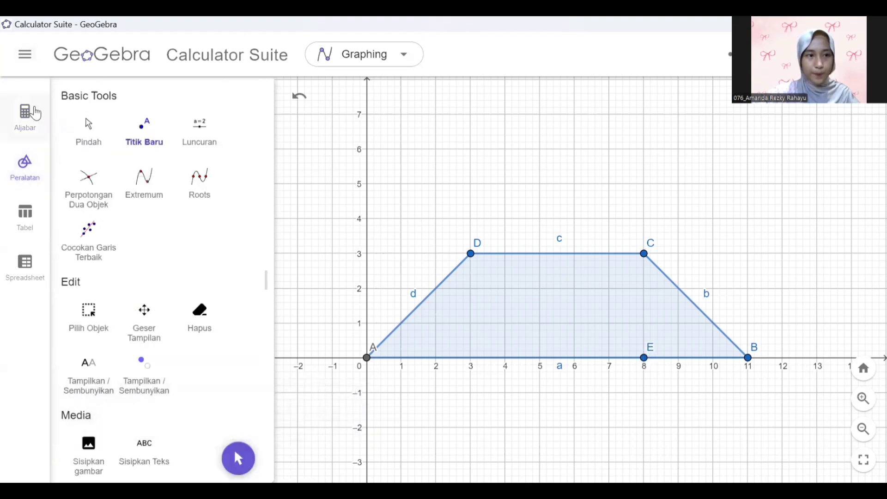
{"action": "scroll", "coordinate": [194, 424], "scroll_direction": "down", "scroll_amount": 8}
{"action": "left_click", "coordinate": [100, 467]}
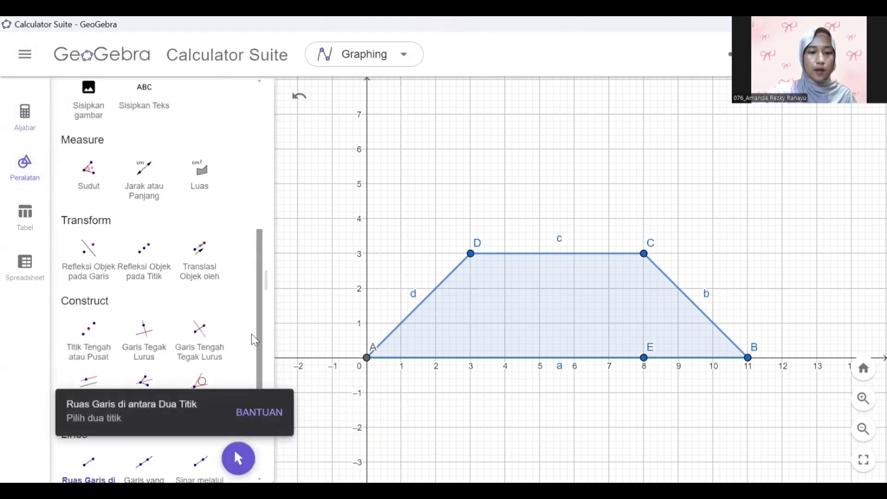
{"action": "scroll", "coordinate": [261, 351], "scroll_direction": "down", "scroll_amount": 2}
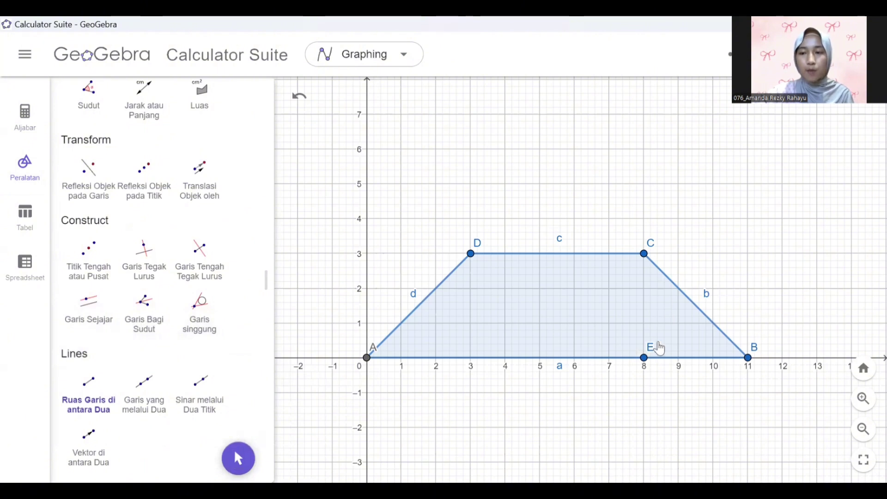
{"action": "left_click", "coordinate": [644, 255]}
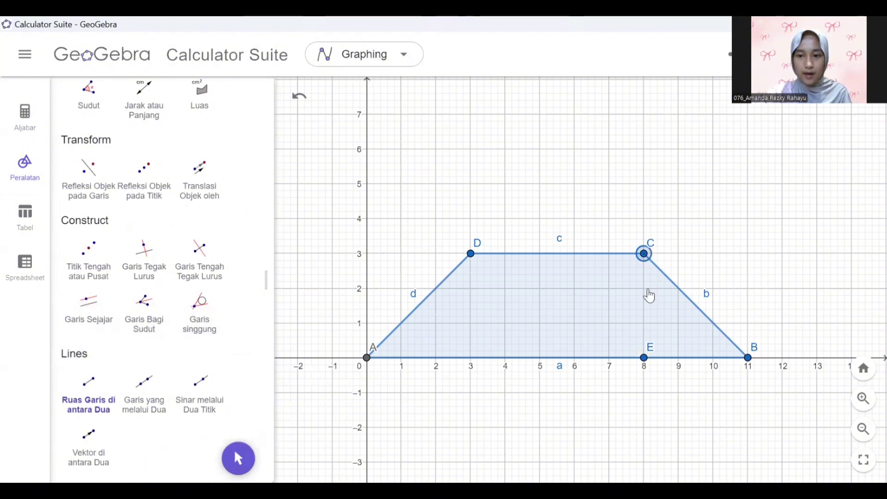
{"action": "left_click", "coordinate": [644, 358]}
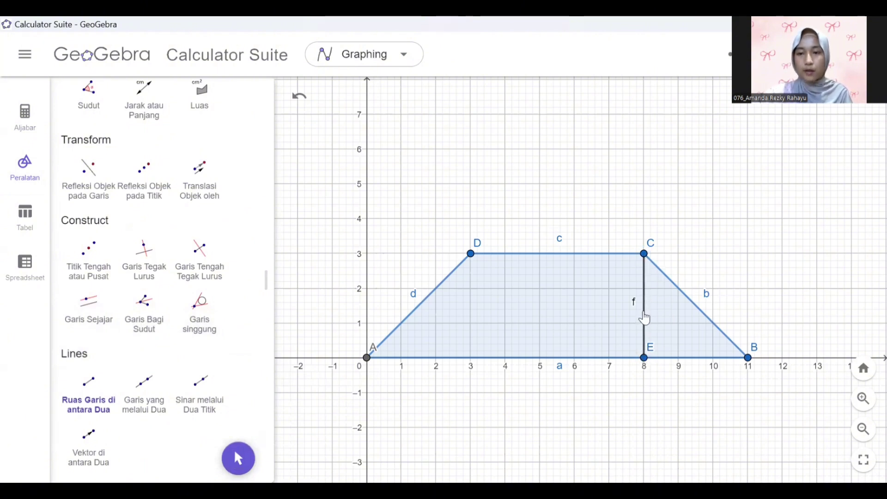
{"action": "key", "text": "Escape"}
- Change the line style of the height segment between C and E to dotted
{"action": "left_click", "coordinate": [646, 309]}
{"action": "right_click", "coordinate": [647, 309]}
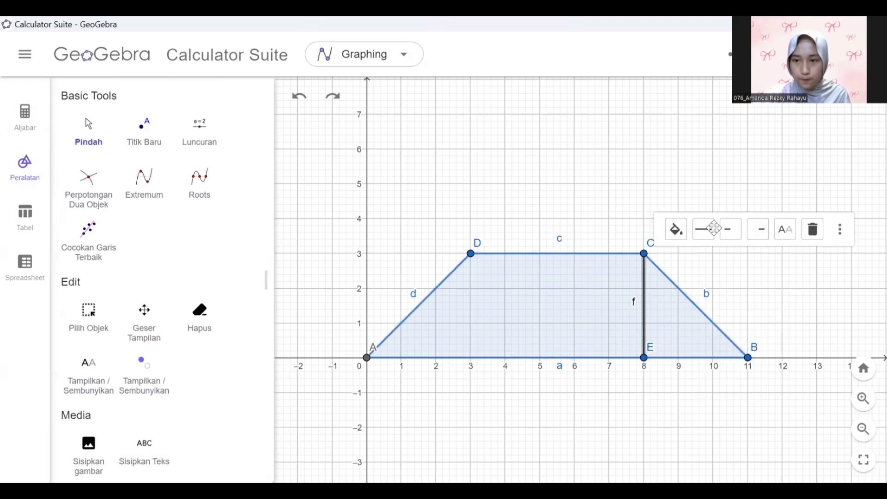
{"action": "left_click", "coordinate": [712, 228]}
{"action": "left_click", "coordinate": [779, 254]}
- Rename the height segment between C and E to h
{"action": "left_click", "coordinate": [25, 118]}
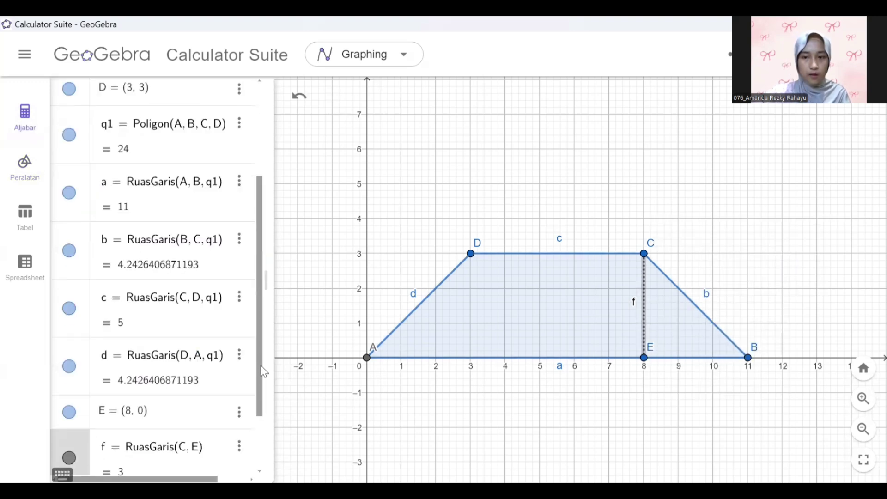
{"action": "scroll", "coordinate": [262, 370], "scroll_direction": "down", "scroll_amount": 2}
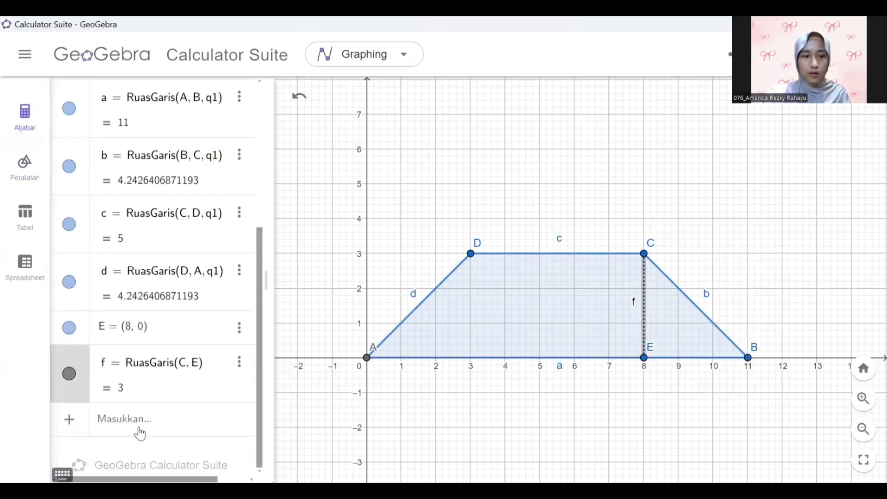
{"action": "left_click", "coordinate": [113, 368]}
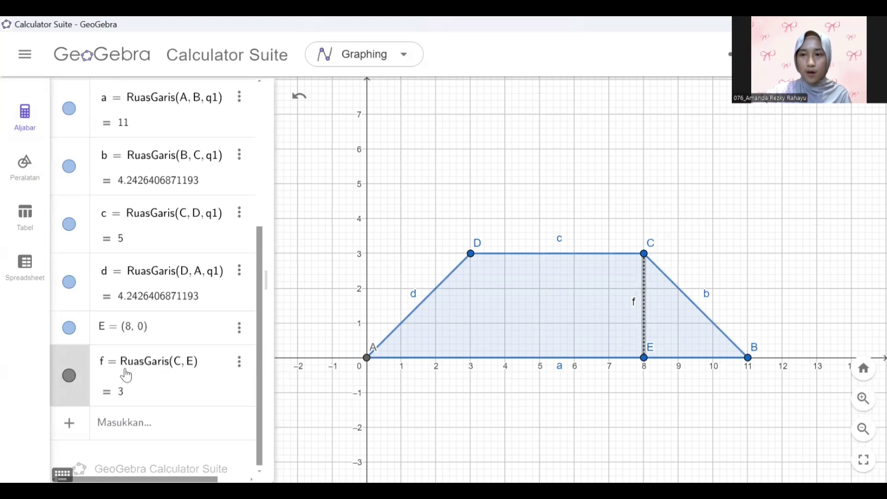
{"action": "key", "text": "BackSpace"}
{"action": "type", "text": "h"}
{"action": "key", "text": "Return"}
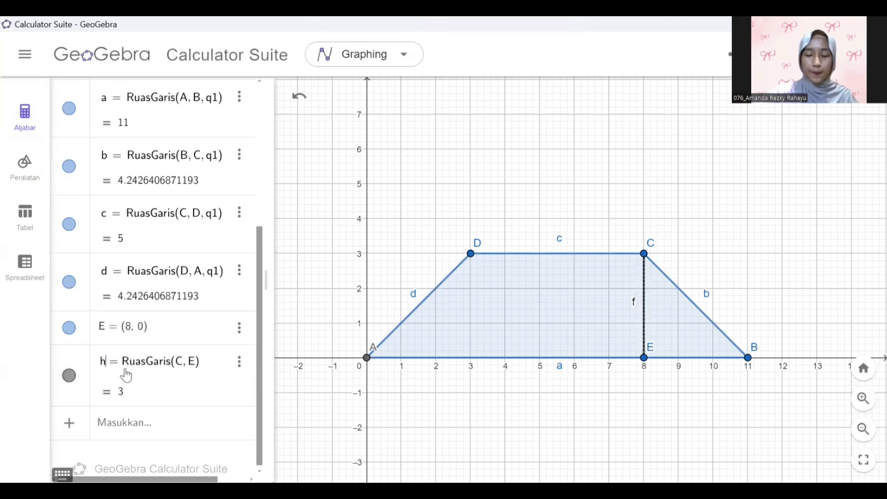
{"action": "left_click", "coordinate": [193, 424]}
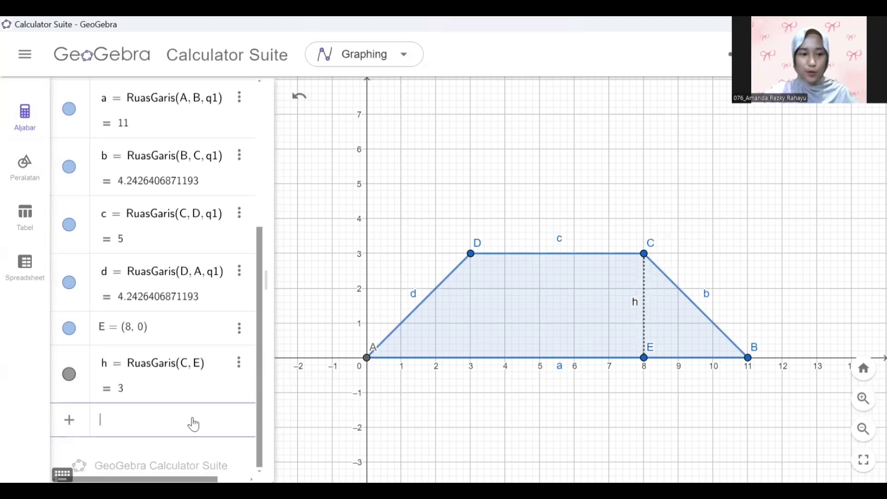
- Define the trapezoid's area as Luas = 1/2 (AB + CD) h, entering one half as a fraction
{"action": "type", "text": "Luas "}
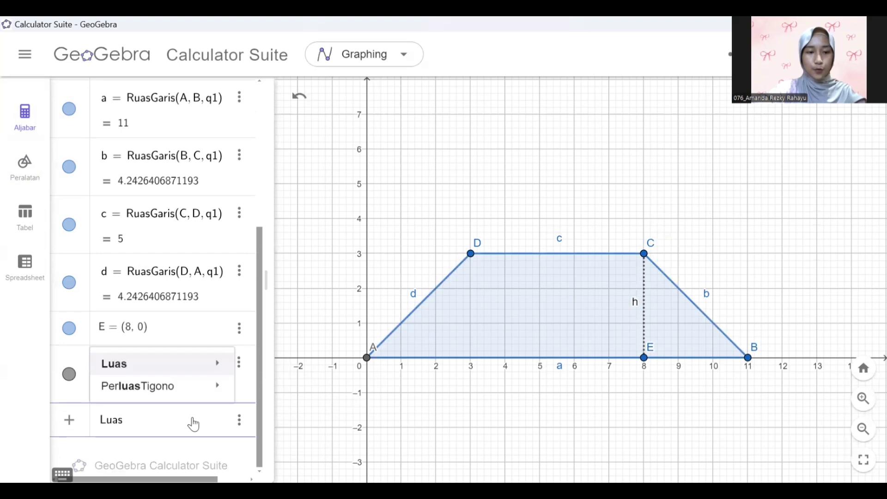
{"action": "type", "text": "="}
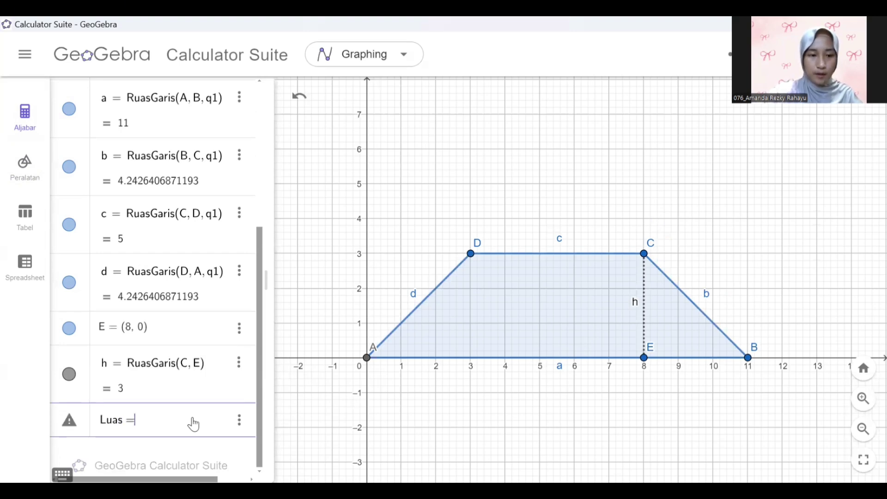
{"action": "left_click", "coordinate": [62, 475]}
{"action": "left_click", "coordinate": [392, 436]}
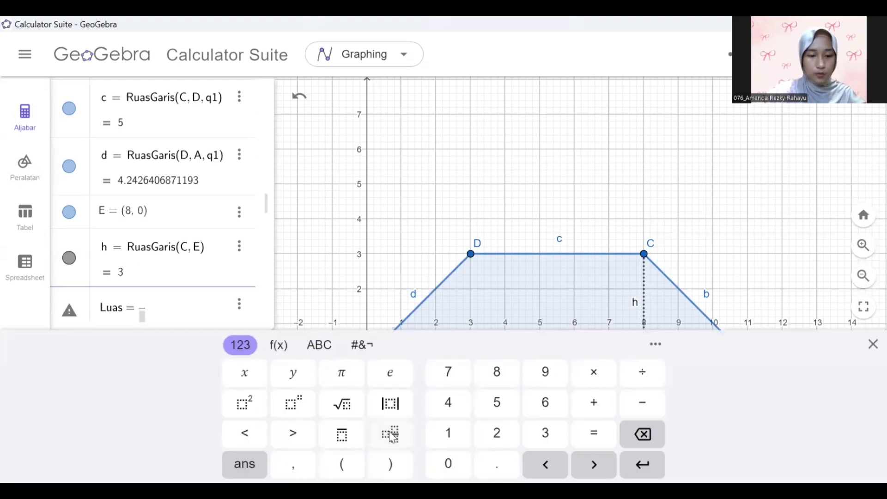
{"action": "type", "text": "1"}
{"action": "key", "text": "Down"}
{"action": "type", "text": "2"}
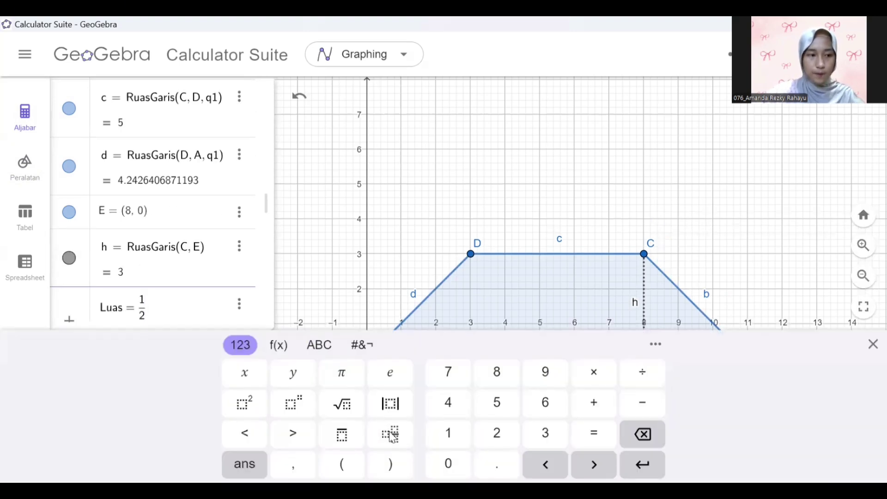
{"action": "key", "text": "Right"}
{"action": "type", "text": "("}
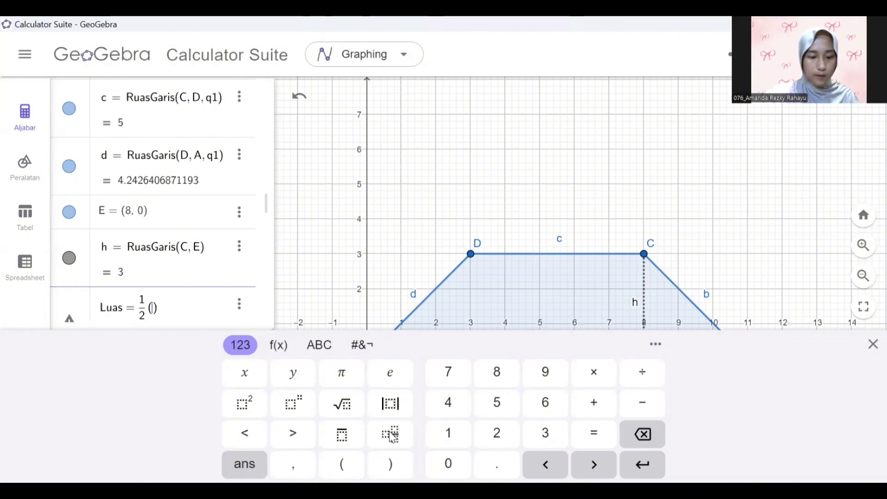
{"action": "type", "text": "AB "}
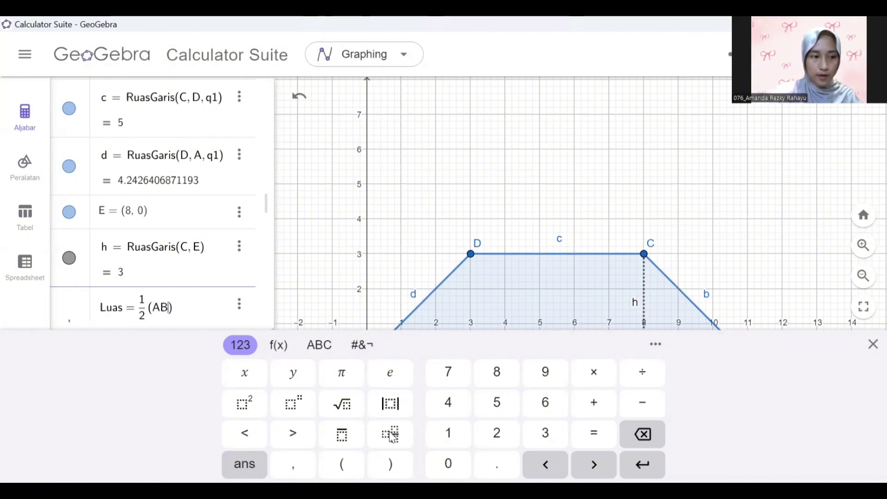
{"action": "type", "text": "+ CD"}
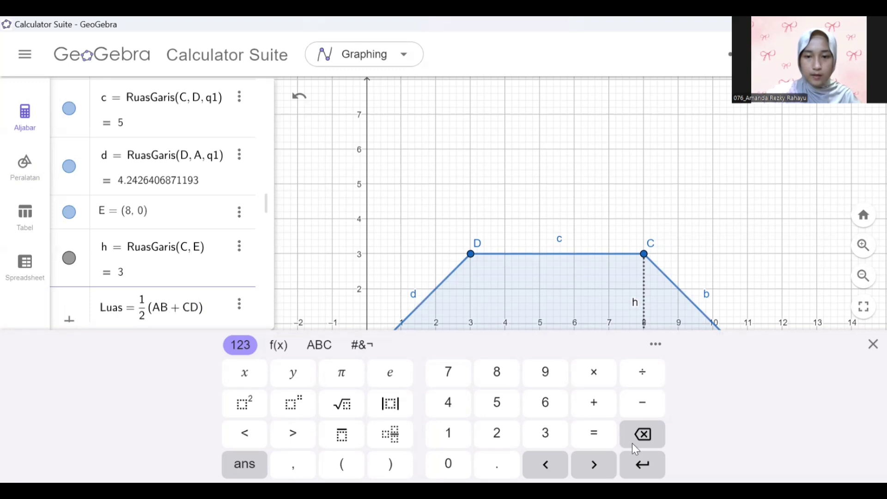
{"action": "left_click", "coordinate": [585, 376]}
{"action": "type", "text": "h"}
{"action": "key", "text": "Return"}
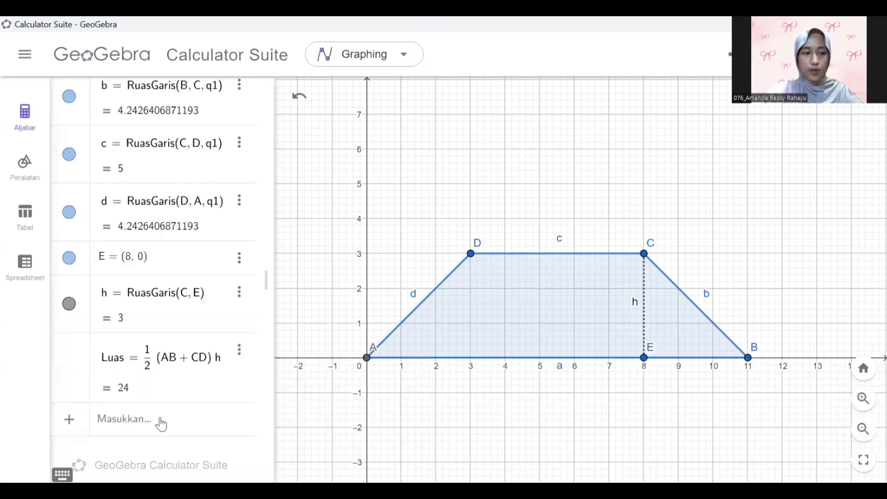
- Calculate the distance between points A and D with Distance(A, D)
{"action": "left_click", "coordinate": [161, 424]}
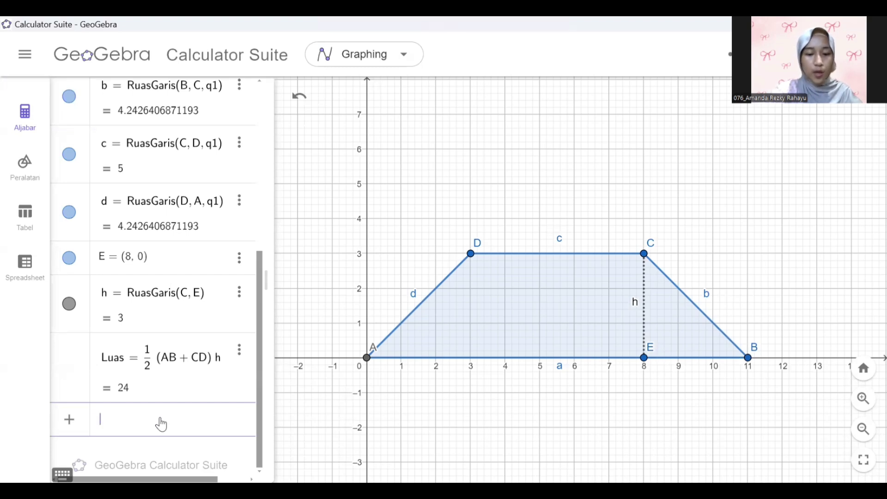
{"action": "type", "text": "Distance"}
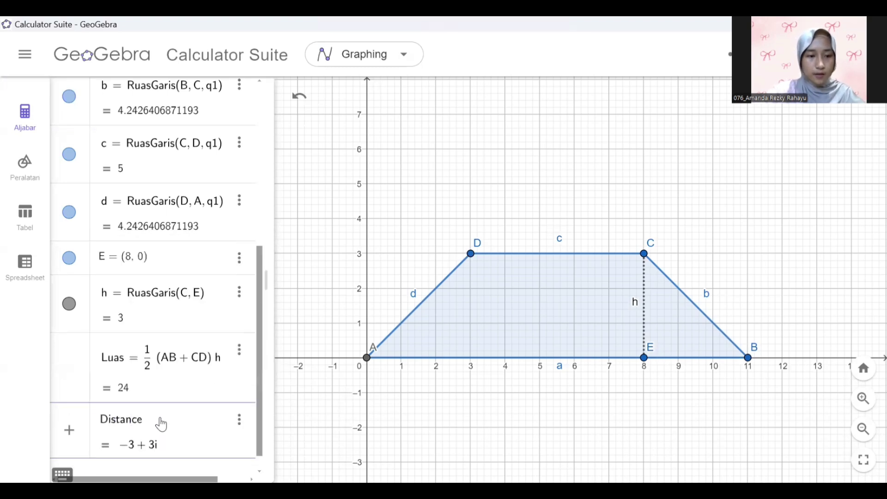
{"action": "type", "text": "(A"}
{"action": "type", "text": ", D"}
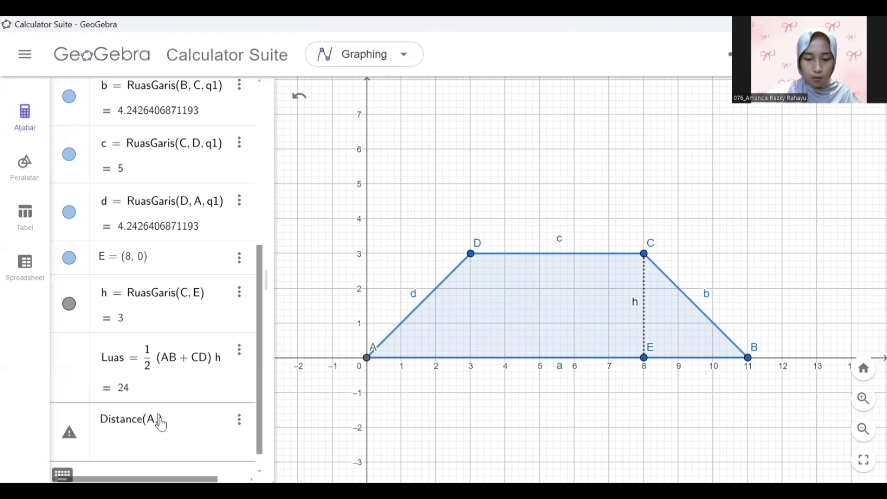
{"action": "key", "text": "Return"}
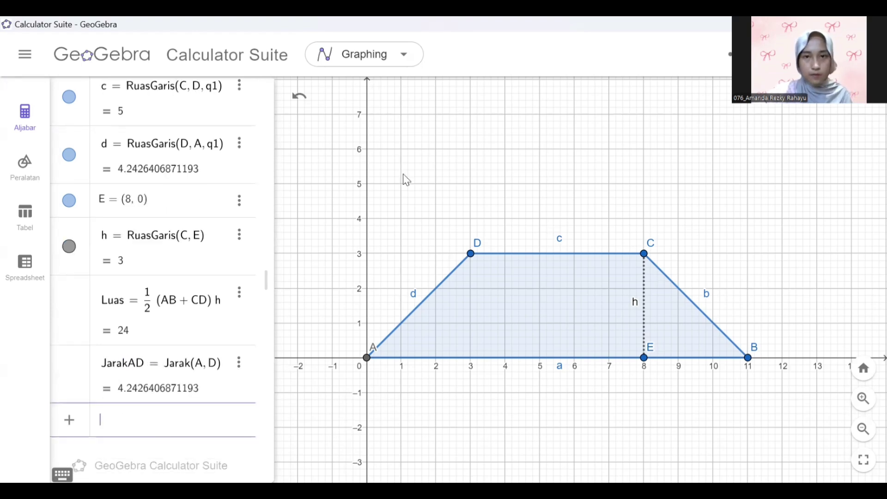
- Create a dynamic length label for side AD, defined as TextAD = Name(A)+(Name(D))+"="+(distanceAD)
{"action": "left_click", "coordinate": [177, 422]}
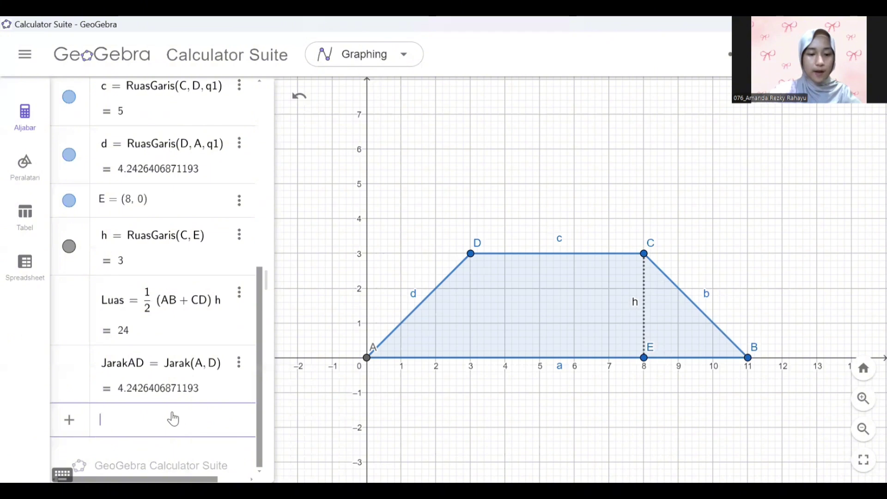
{"action": "type", "text": "Tex"}
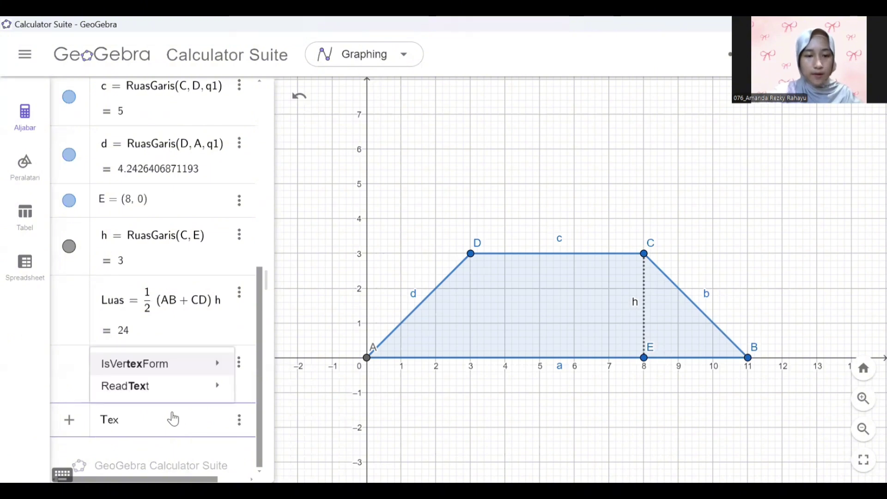
{"action": "type", "text": "tAD"}
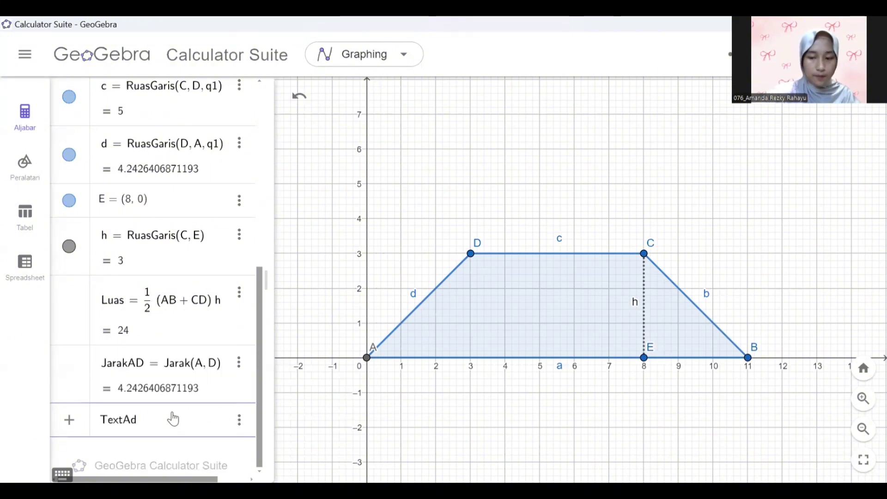
{"action": "type", "text": "="}
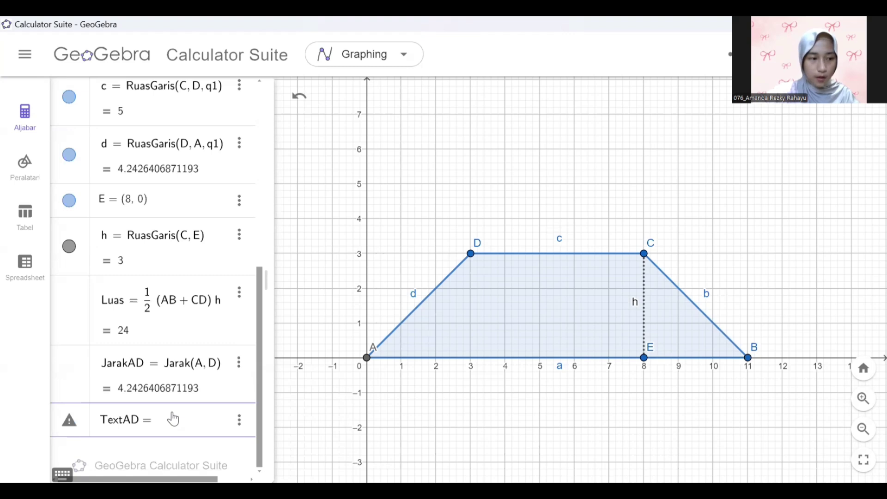
{"action": "type", "text": "Name(A)"}
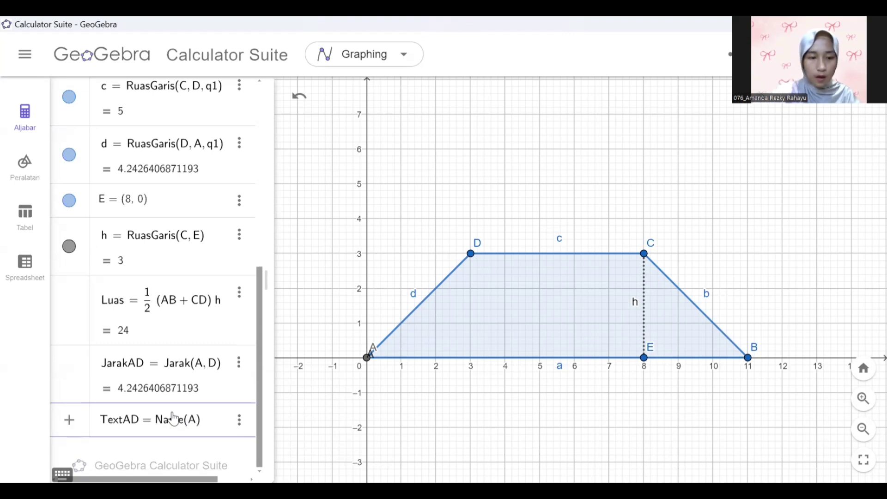
{"action": "type", "text": "+(Nam"}
{"action": "type", "text": "e("}
{"action": "type", "text": "D))+\"="}
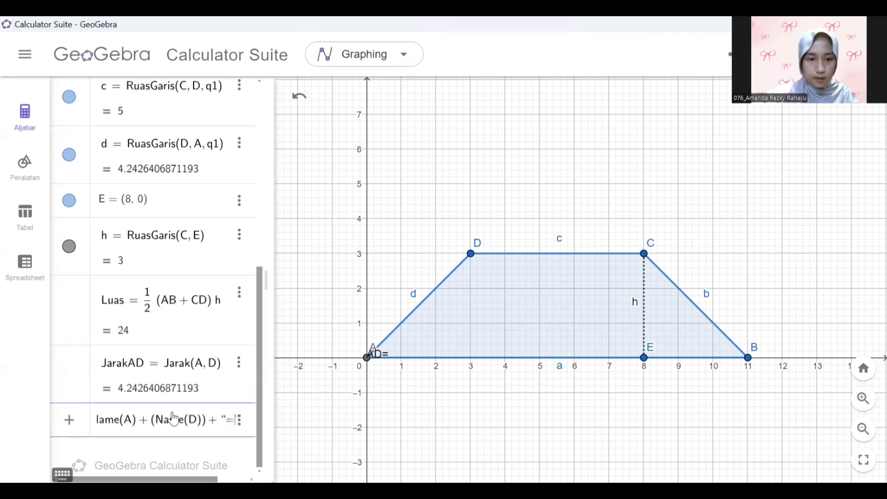
{"action": "type", "text": "\"+(distanceAD"}
{"action": "key", "text": "Return"}
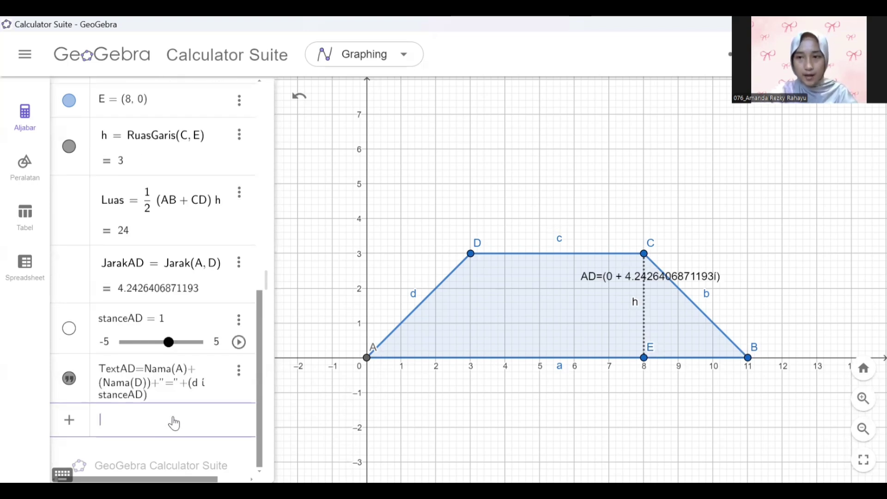
- Define the length of side BC as DistanceBC = Distance(B, C)
{"action": "type", "text": "Dista"}
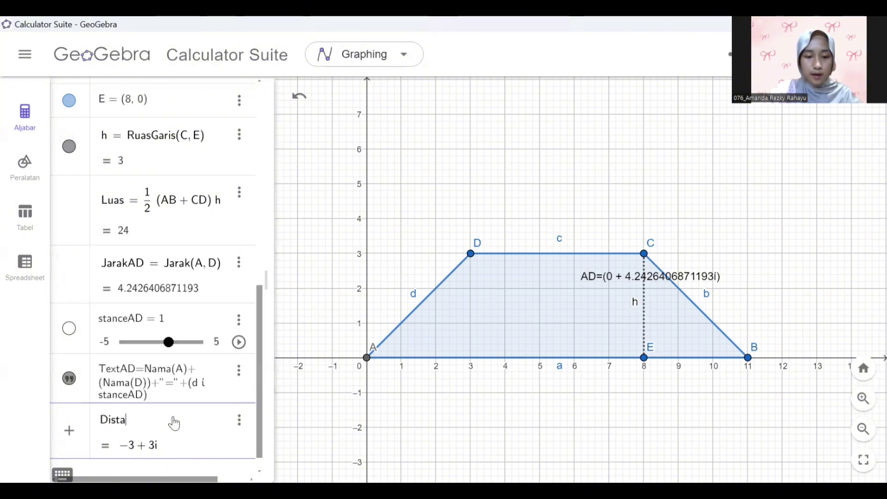
{"action": "type", "text": "nceBC ="}
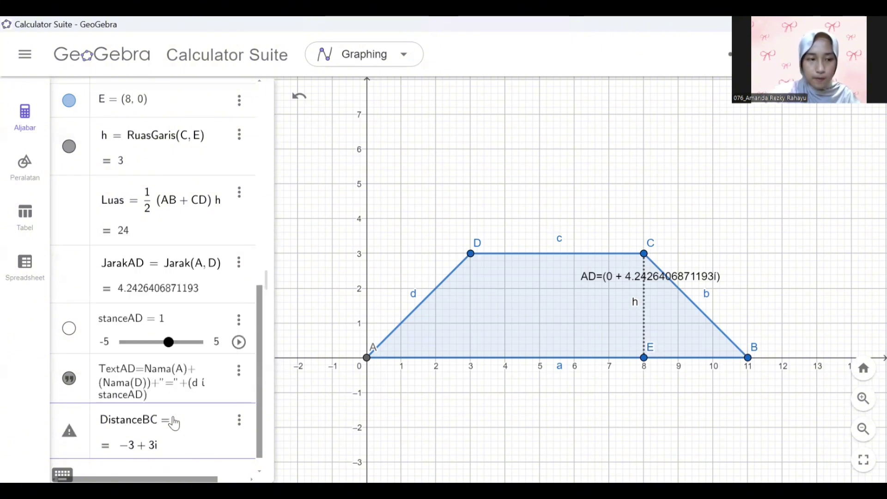
{"action": "type", "text": "Distanc"}
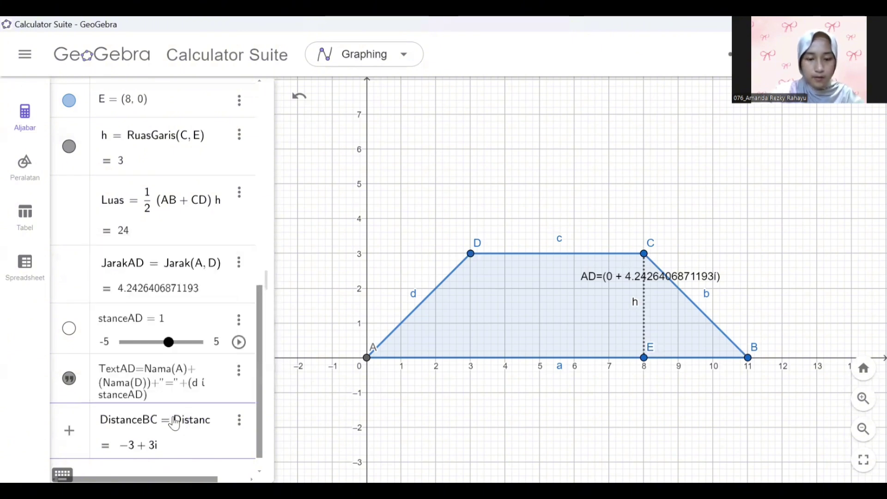
{"action": "type", "text": "e(B, C"}
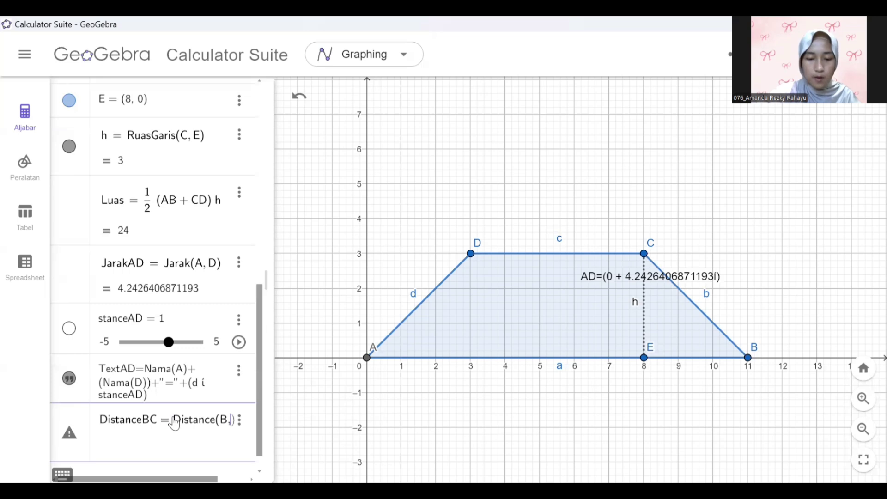
{"action": "key", "text": "Return"}
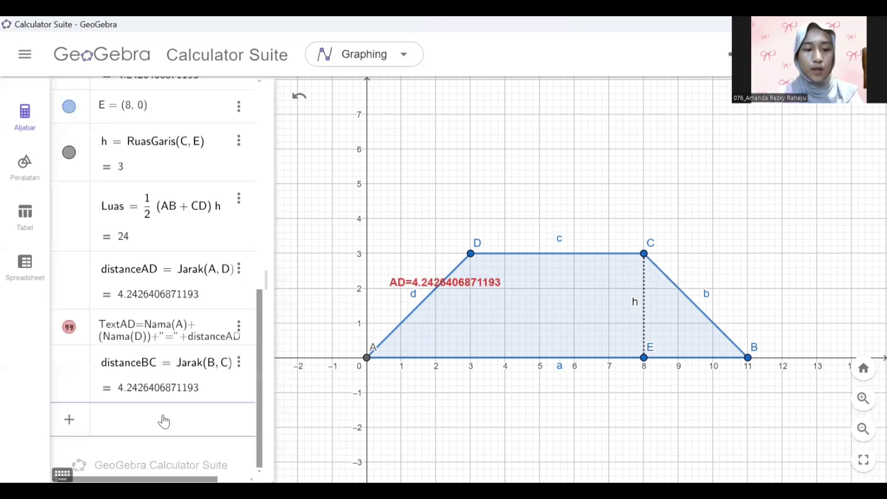
- Create a dynamic length label for side BC, defined as TextBC = Name(B)+(Name(C))+"="+distanceBC
{"action": "type", "text": "TextBC"}
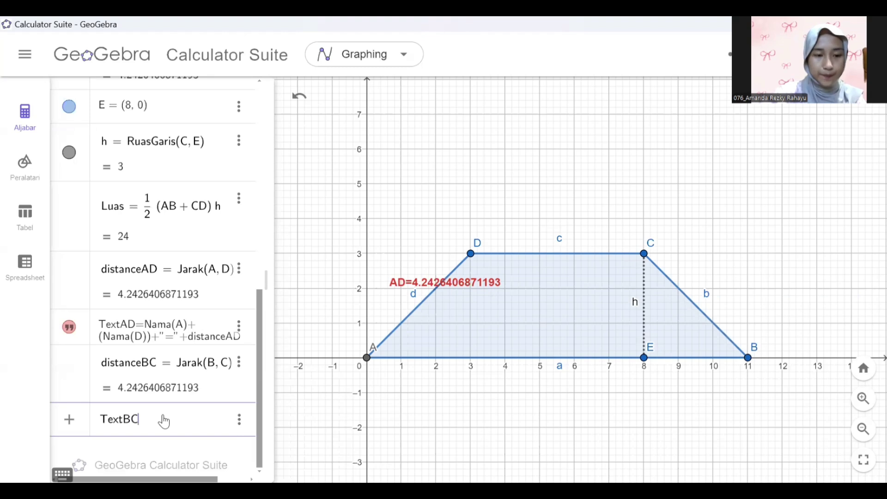
{"action": "type", "text": " =N"}
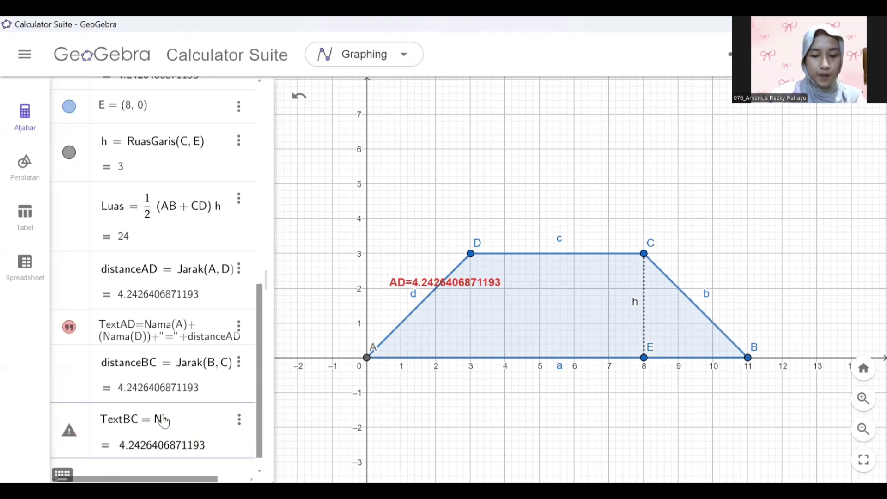
{"action": "type", "text": "ame(B"}
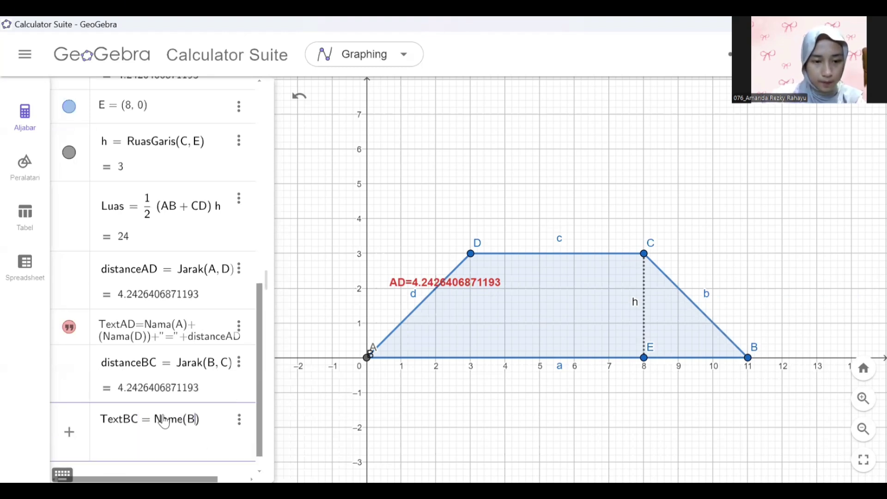
{"action": "type", "text": "+"}
{"action": "type", "text": "(Name"}
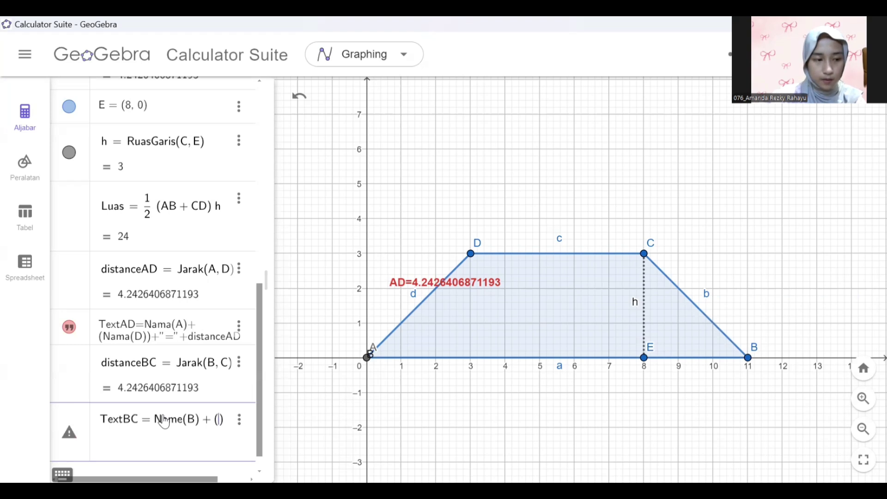
{"action": "type", "text": "(C"}
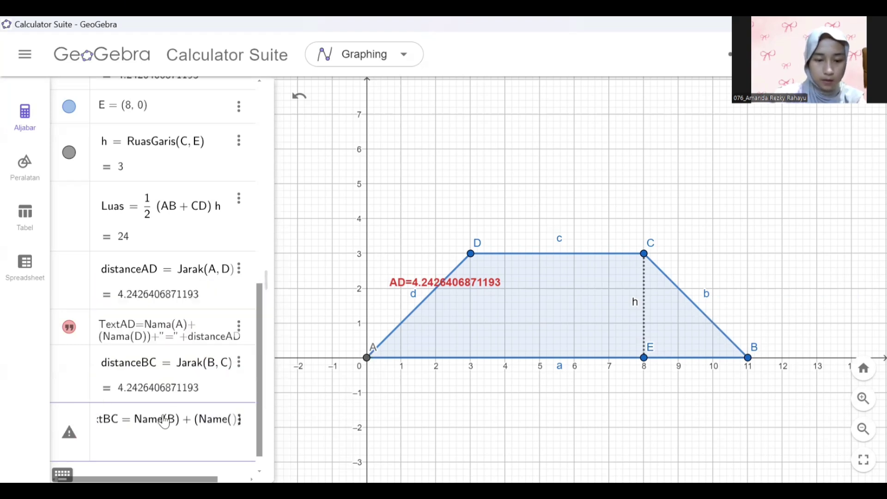
{"action": "type", "text": ")"}
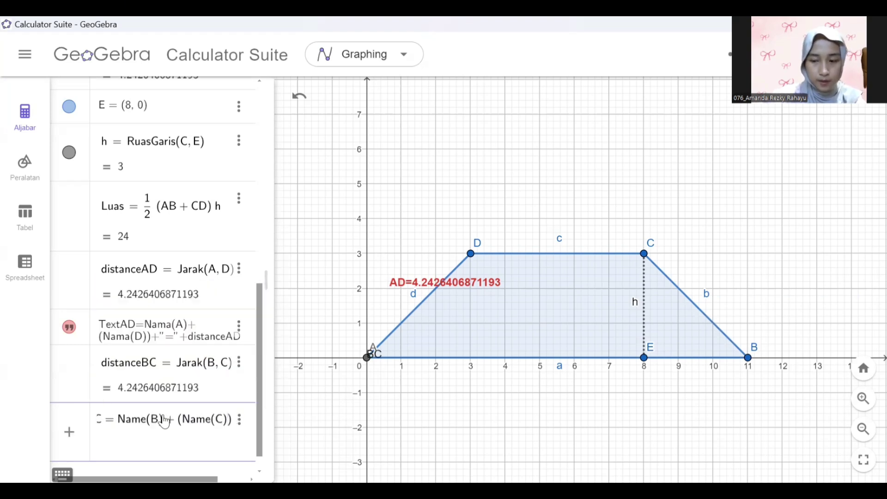
{"action": "type", "text": "+\"=\""}
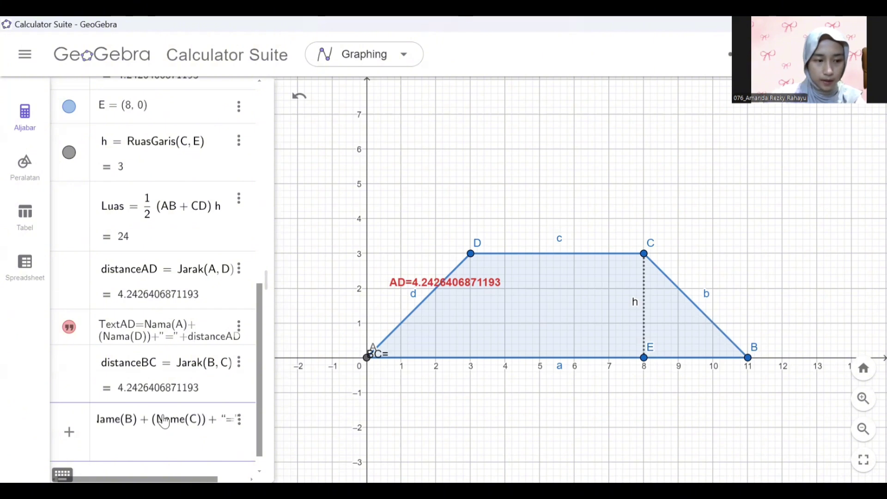
{"action": "type", "text": "+distanceB"}
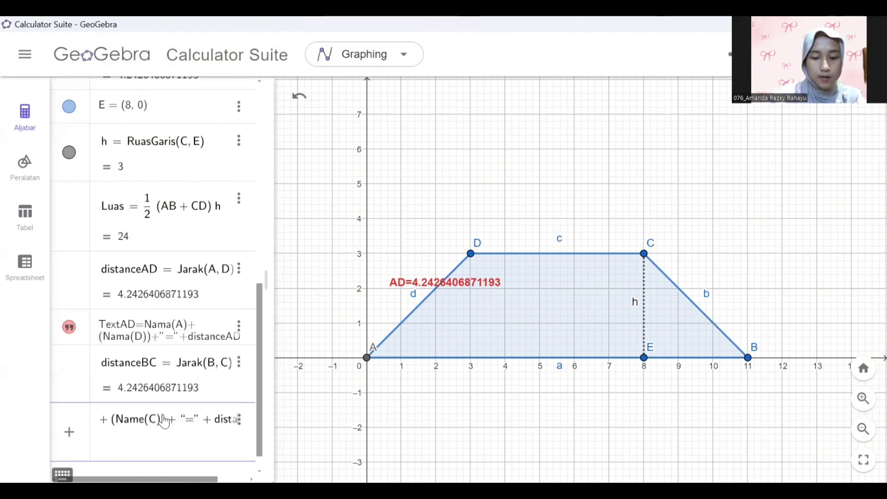
{"action": "type", "text": "C"}
{"action": "key", "text": "Return"}
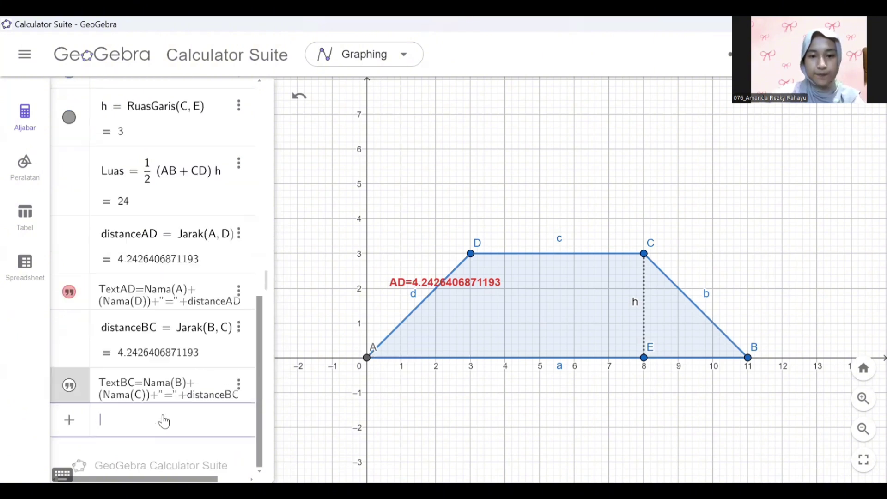
- Colour the BC length label red and place it beside side BC of the trapezoid
{"action": "left_click", "coordinate": [671, 349]}
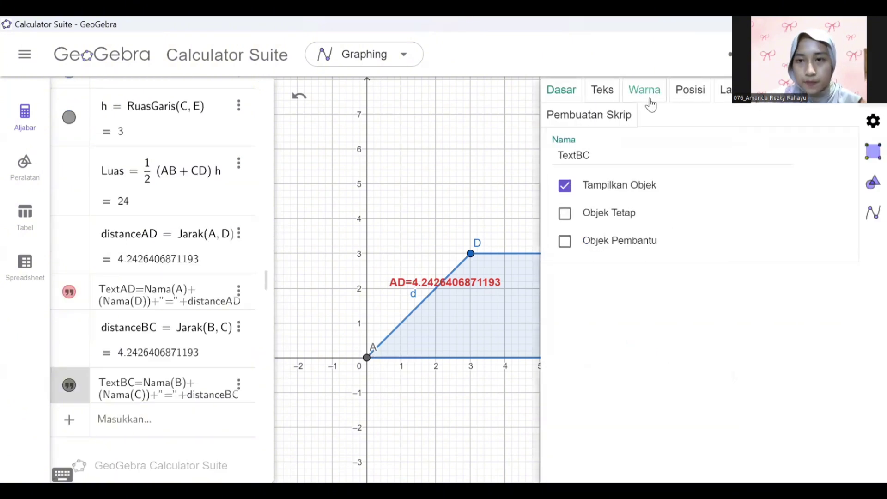
{"action": "left_click", "coordinate": [649, 99]}
{"action": "left_click", "coordinate": [577, 156]}
{"action": "left_click_drag", "start_coordinate": [724, 273], "coordinate": [761, 289]}
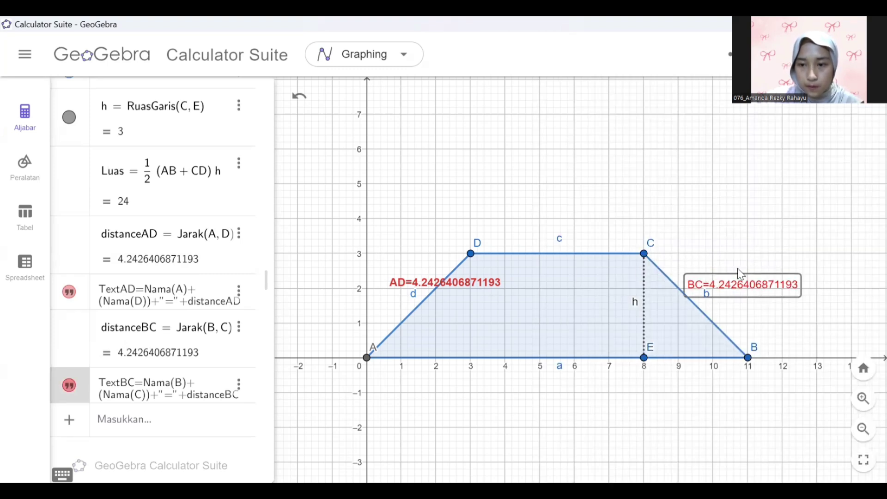
- Make the BC length label bold
{"action": "left_click", "coordinate": [746, 288]}
{"action": "left_click", "coordinate": [764, 252]}
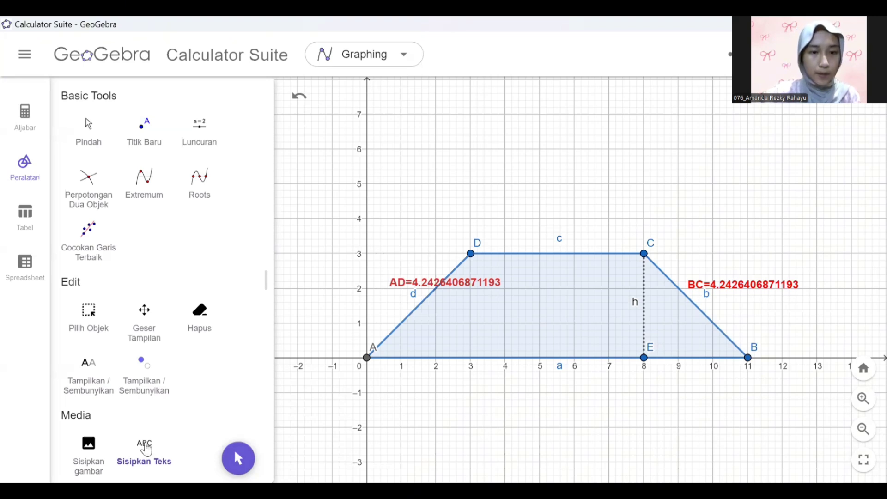
- Start a text below the trapezoid and enter the area formula Luas=/frac{1}{2}*(AB+CD)*h=
{"action": "left_click", "coordinate": [146, 446]}
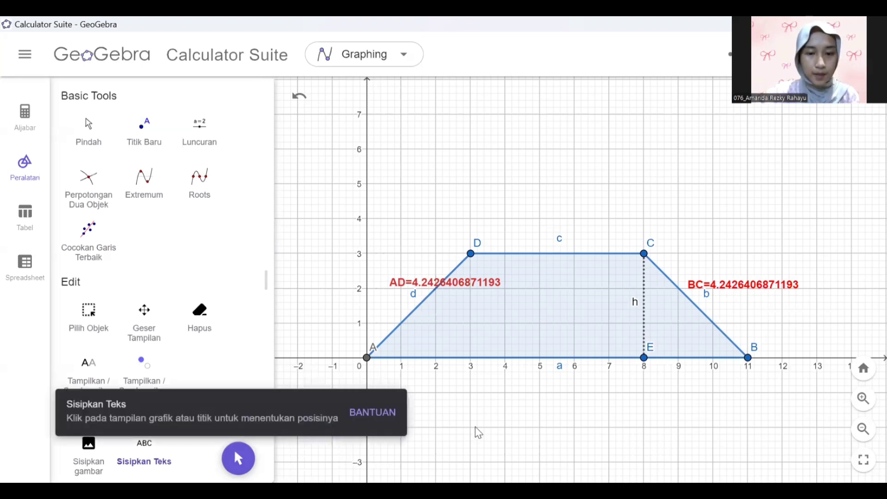
{"action": "left_click", "coordinate": [424, 418]}
{"action": "left_click", "coordinate": [372, 275]}
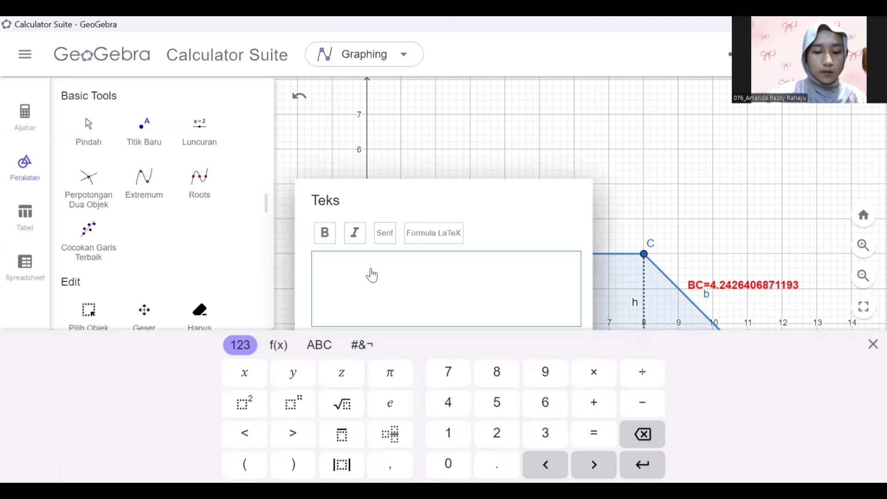
{"action": "type", "text": "Luas="}
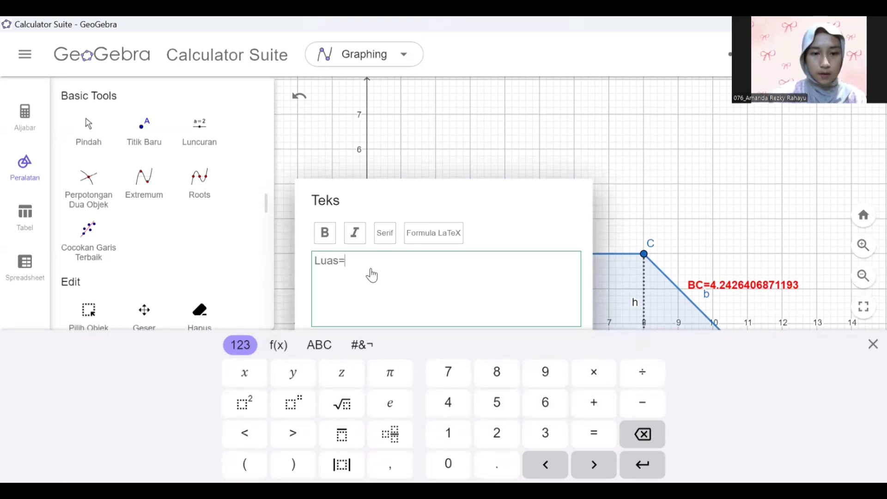
{"action": "type", "text": "/frac"}
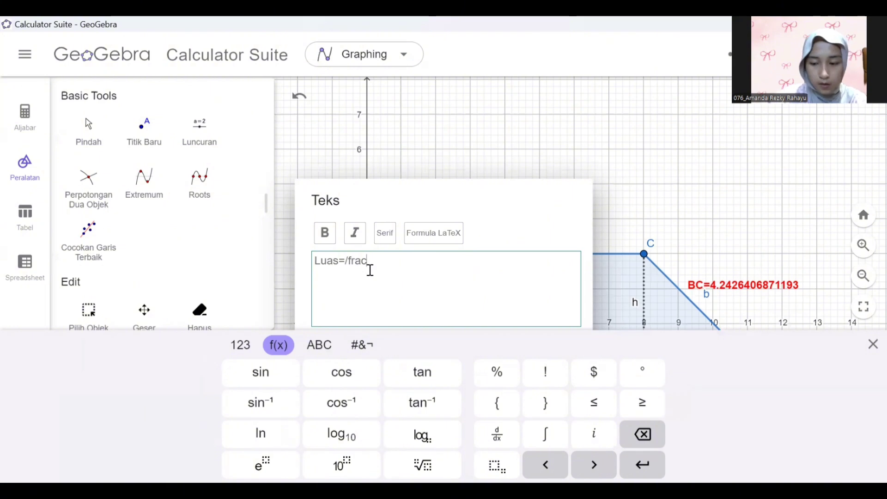
{"action": "type", "text": "{1}{2}"}
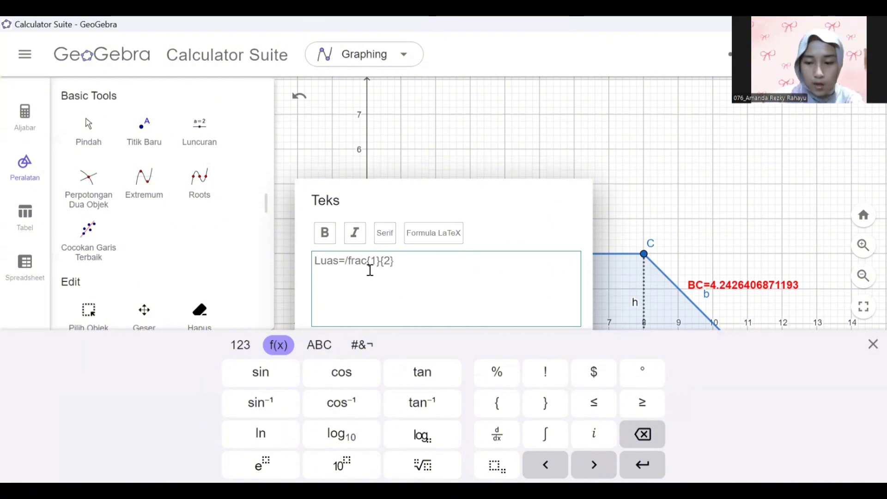
{"action": "left_click", "coordinate": [242, 349]}
{"action": "left_click", "coordinate": [594, 373]}
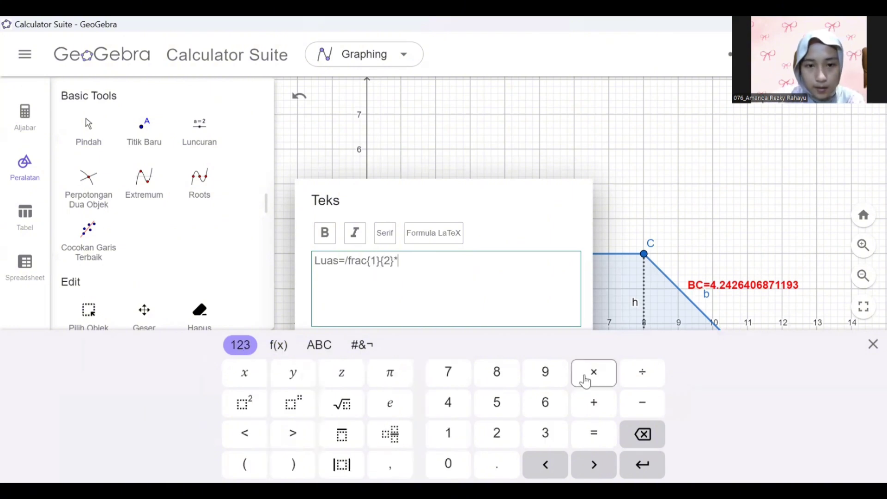
{"action": "type", "text": "(A"}
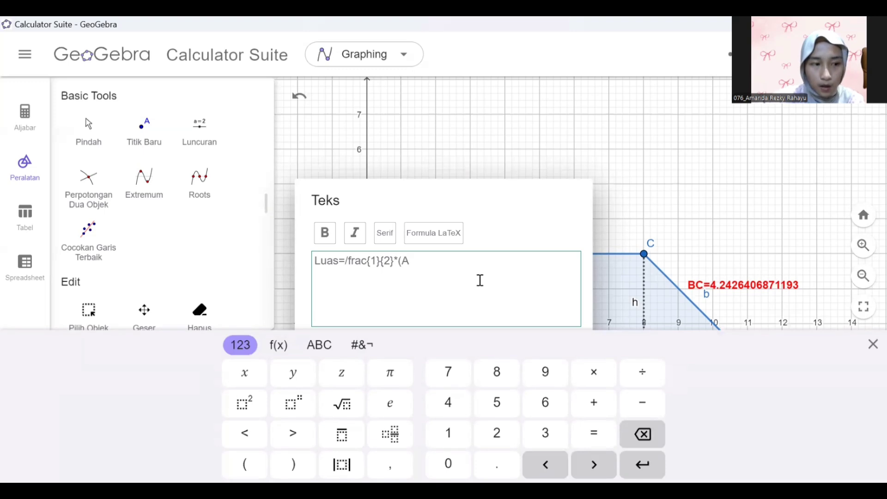
{"action": "type", "text": "B+CD"}
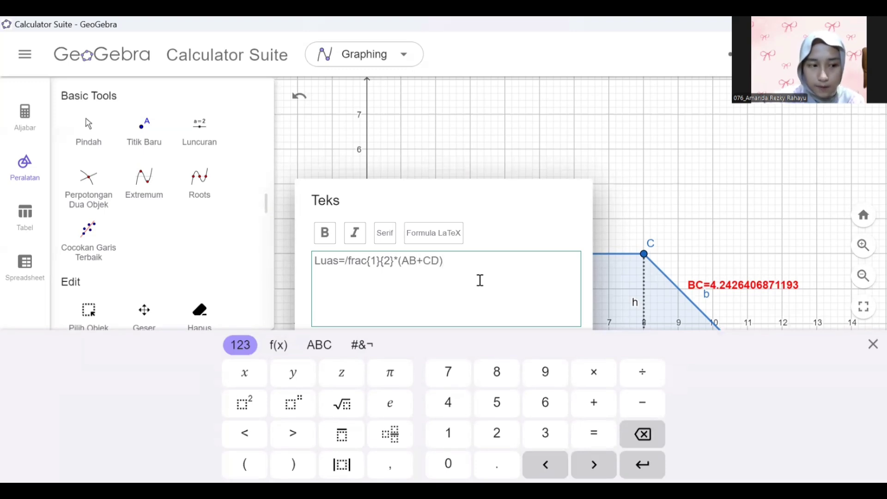
{"action": "type", "text": ")"}
{"action": "left_click", "coordinate": [594, 373]}
{"action": "type", "text": "h="}
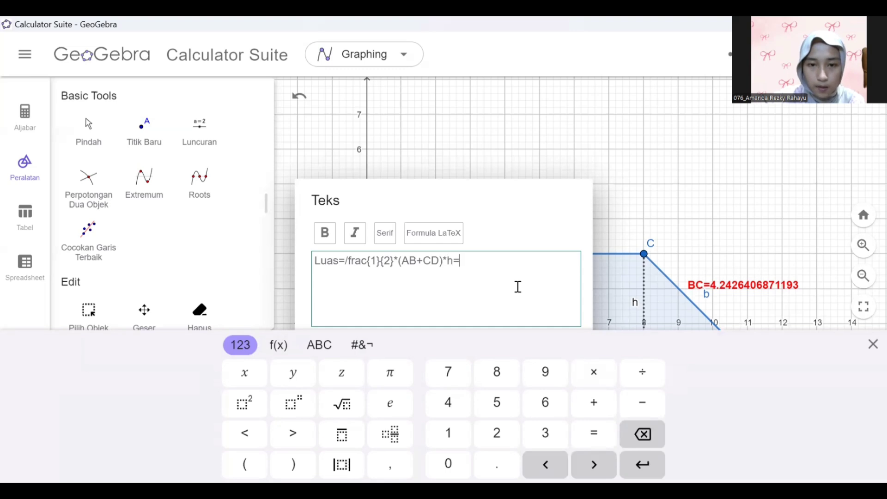
- Complete the area text with /frac{1}{2}*(11+5)*3=24 m² and insert it
{"action": "type", "text": "/frac"}
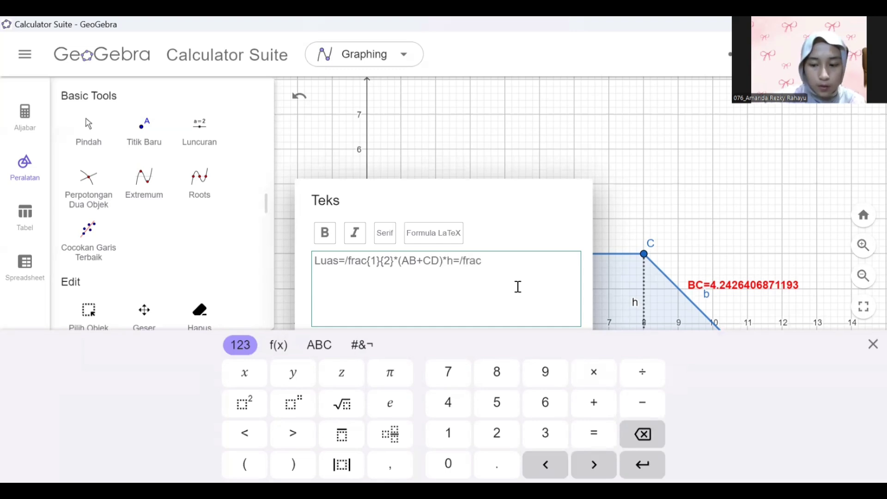
{"action": "type", "text": "{1}{2}"}
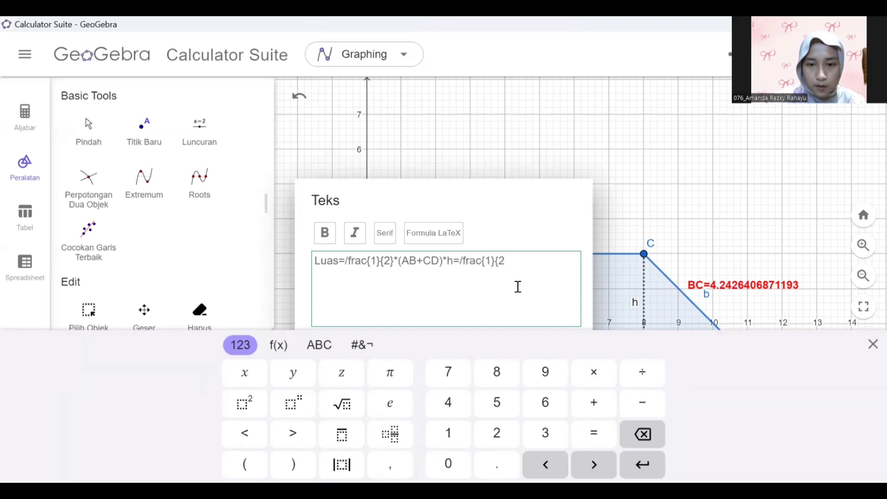
{"action": "left_click", "coordinate": [602, 374]}
{"action": "type", "text": ")"}
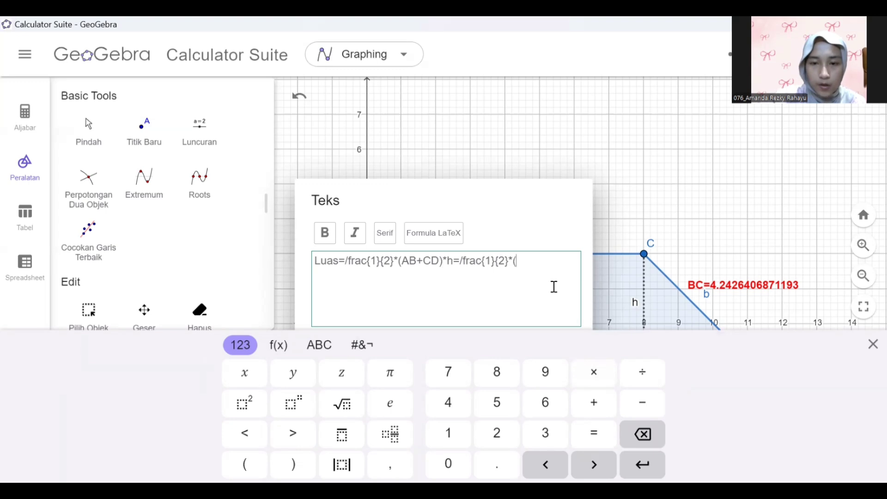
{"action": "type", "text": "11+5"}
{"action": "left_click", "coordinate": [594, 373]}
{"action": "type", "text": "3=24 m"}
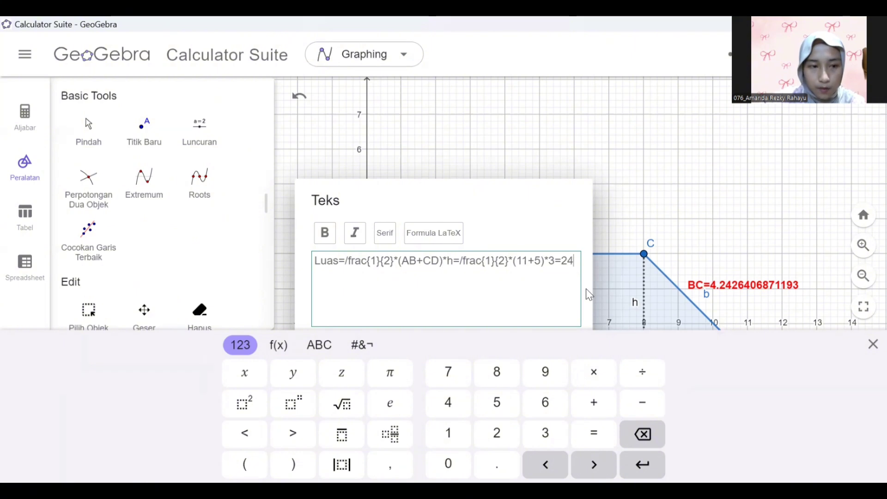
{"action": "left_click", "coordinate": [246, 403]}
{"action": "key", "text": "BackSpace"}
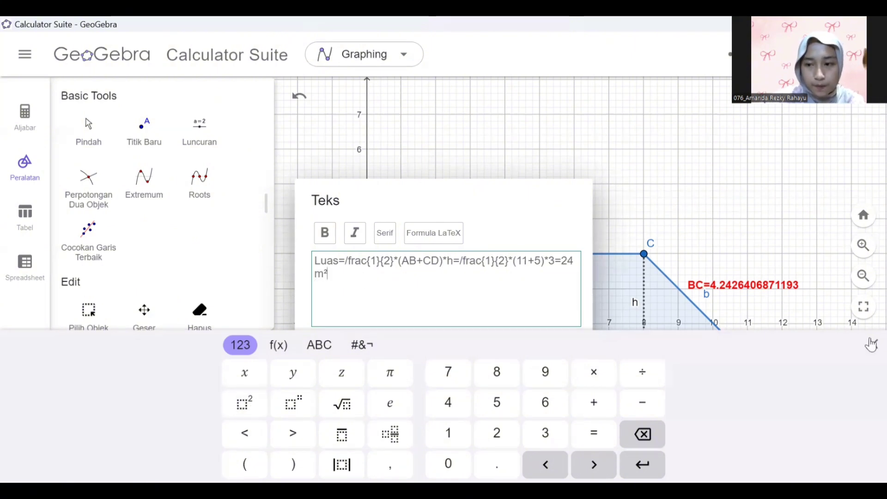
{"action": "left_click", "coordinate": [873, 344]}
{"action": "left_click", "coordinate": [554, 363]}
- Add a perimeter text below the trapezoid reading Keliling=AB+CD+2*s=11+5+2*4,24=24,48 m
{"action": "type", "text": "Kelil"}
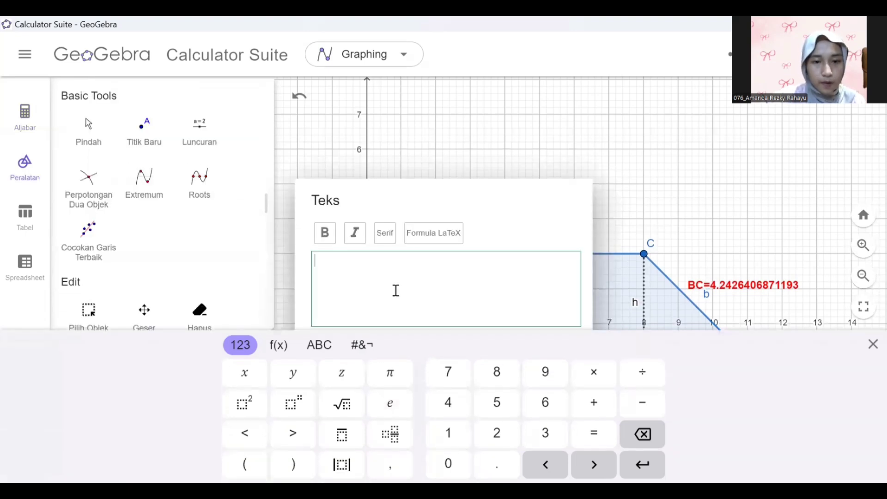
{"action": "type", "text": "Keliling=A"}
{"action": "type", "text": "B+A"}
{"action": "key", "text": "BackSpace"}
{"action": "type", "text": "CD"}
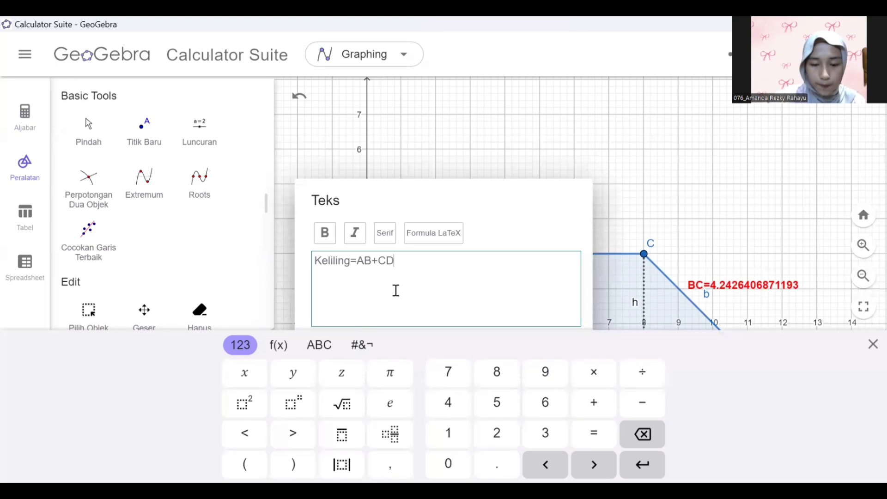
{"action": "type", "text": "+2"}
{"action": "left_click", "coordinate": [594, 372]}
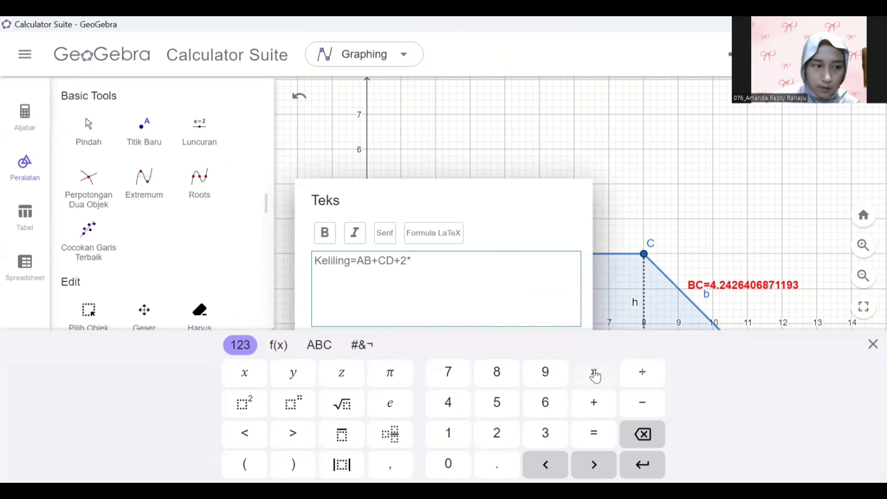
{"action": "type", "text": "s=1"}
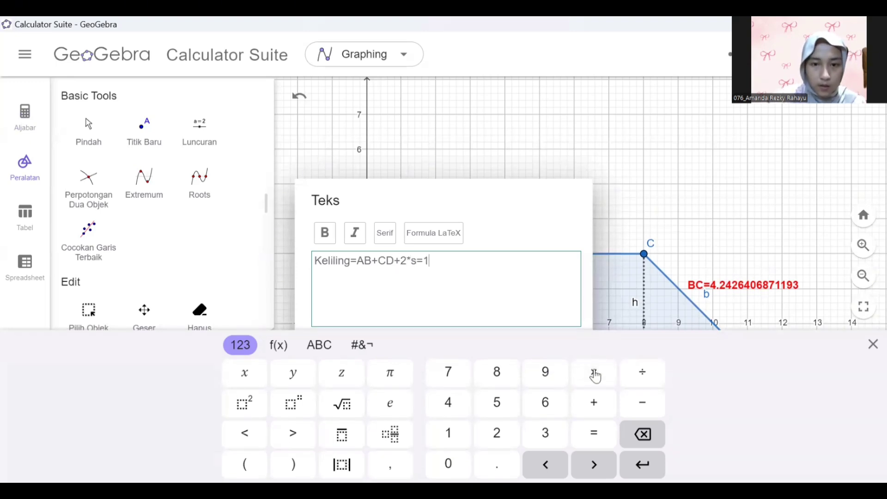
{"action": "type", "text": "1+5+"}
{"action": "left_click", "coordinate": [497, 434]}
{"action": "left_click", "coordinate": [594, 373]}
{"action": "type", "text": "4,24=24,48 "}
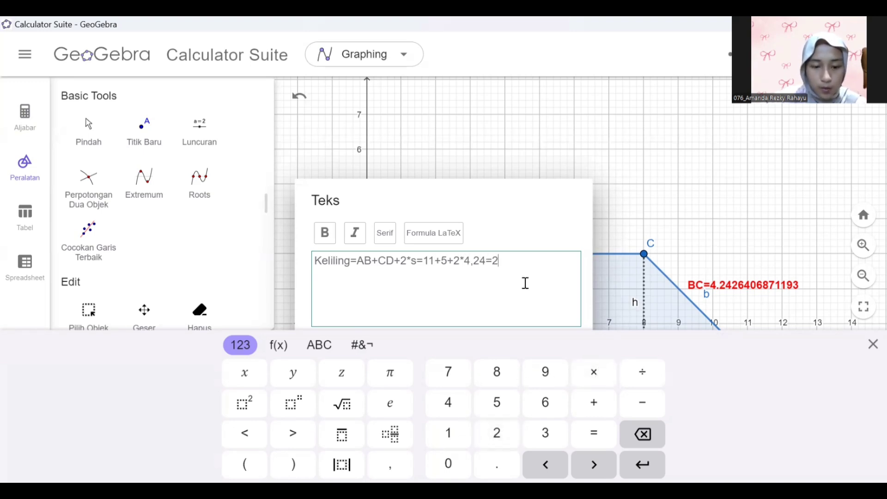
{"action": "type", "text": "m"}
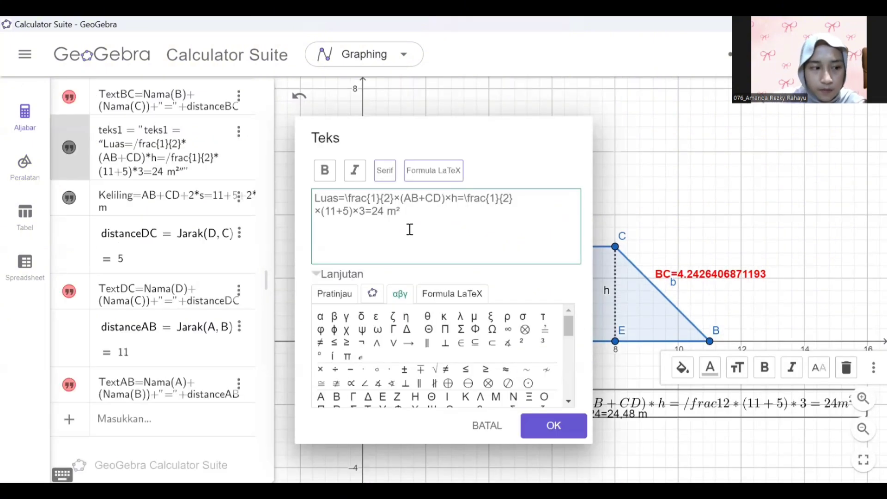
- Rewrite the unit at the end of the area formula text as m^{2} and apply the edit
{"action": "left_click", "coordinate": [399, 218]}
{"action": "key", "text": "BackSpace"}
{"action": "type", "text": "^2"}
{"action": "key", "text": "BackSpace"}
{"action": "type", "text": "{2}"}
{"action": "left_click", "coordinate": [556, 429]}
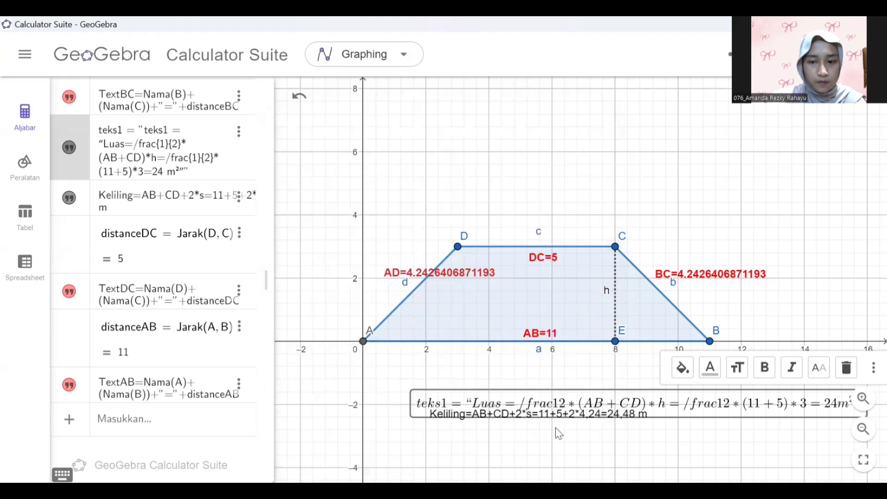
- Make the area formula bold and colour its text red (#FF0000)
{"action": "left_click", "coordinate": [650, 342]}
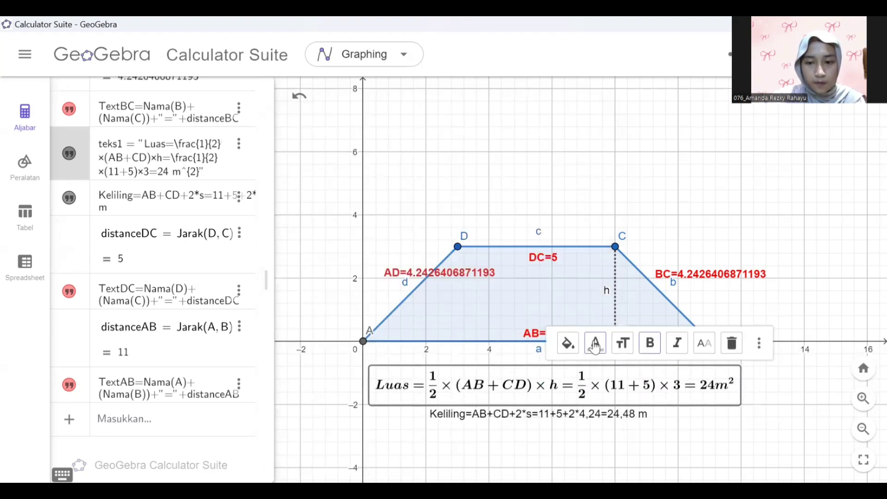
{"action": "left_click", "coordinate": [596, 342]}
{"action": "left_click", "coordinate": [649, 369]}
{"action": "left_click", "coordinate": [596, 342]}
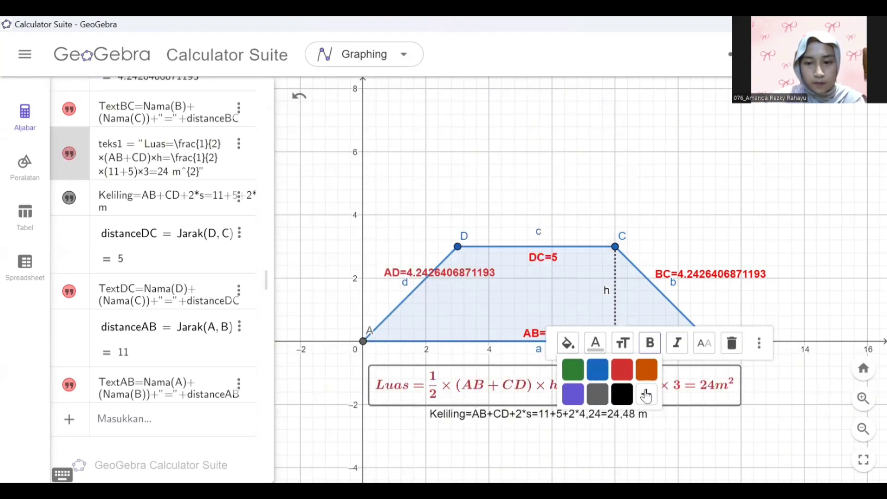
{"action": "left_click", "coordinate": [673, 394]}
{"action": "left_click", "coordinate": [598, 168]}
{"action": "left_click", "coordinate": [578, 154]}
- Set the area formula's background colour to gold (#FFD700)
{"action": "left_click", "coordinate": [588, 407]}
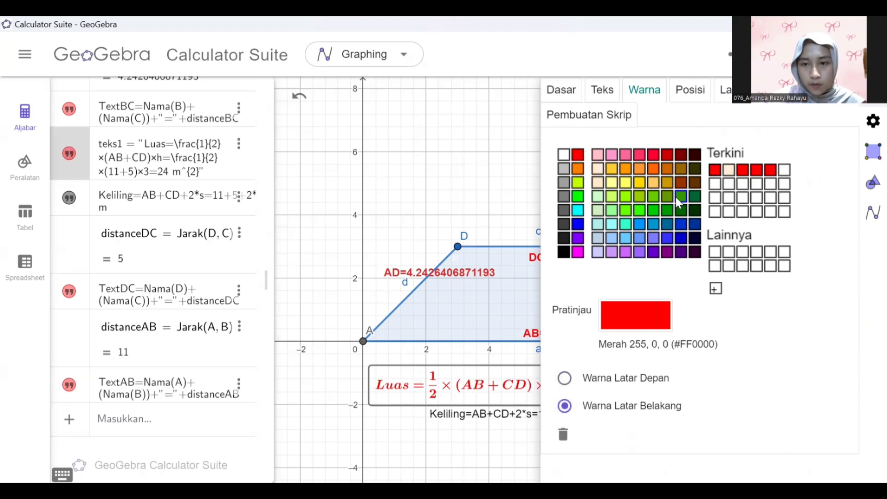
{"action": "left_click", "coordinate": [681, 197]}
{"action": "left_click", "coordinate": [653, 183]}
{"action": "left_click", "coordinate": [668, 183]}
{"action": "double_click", "coordinate": [642, 183]}
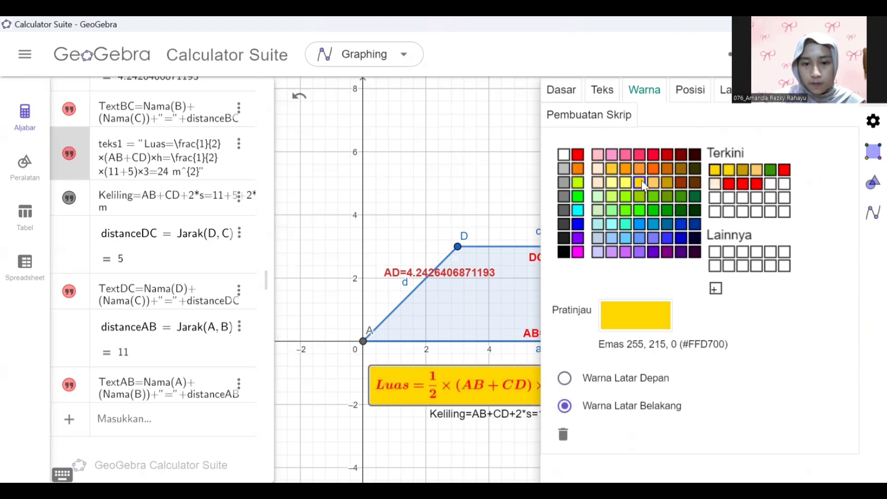
- Set the area formula's text colour to dark olive
{"action": "left_click", "coordinate": [608, 381]}
{"action": "left_click", "coordinate": [681, 170]}
{"action": "left_click", "coordinate": [682, 182]}
{"action": "left_click", "coordinate": [694, 182]}
{"action": "left_click", "coordinate": [693, 168]}
- Set the area formula's background to light orange (#FFEFD5)
{"action": "left_click", "coordinate": [493, 414]}
{"action": "left_click", "coordinate": [508, 392]}
{"action": "left_click", "coordinate": [601, 406]}
{"action": "left_click", "coordinate": [612, 183]}
{"action": "left_click", "coordinate": [598, 169]}
- Give the perimeter text a light orange background and golden-brown text
{"action": "left_click", "coordinate": [520, 420]}
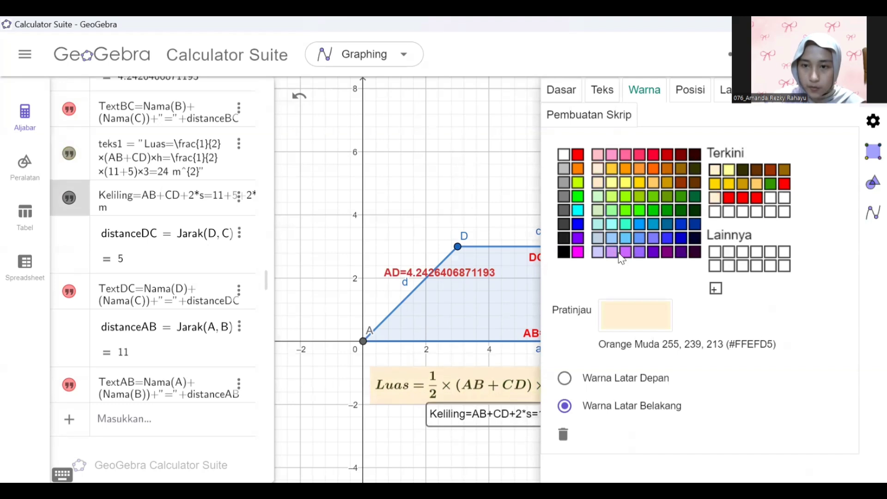
{"action": "left_click", "coordinate": [599, 170]}
{"action": "left_click", "coordinate": [636, 380]}
{"action": "left_click", "coordinate": [680, 184]}
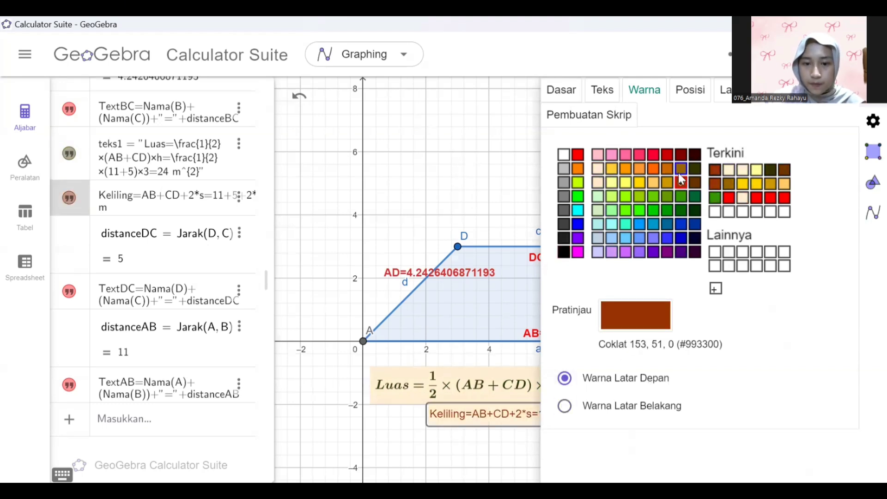
{"action": "left_click", "coordinate": [681, 169]}
- Colour the area formula's text dark gold and close its settings
{"action": "left_click", "coordinate": [493, 382]}
{"action": "left_click", "coordinate": [668, 183]}
{"action": "left_click", "coordinate": [872, 90]}
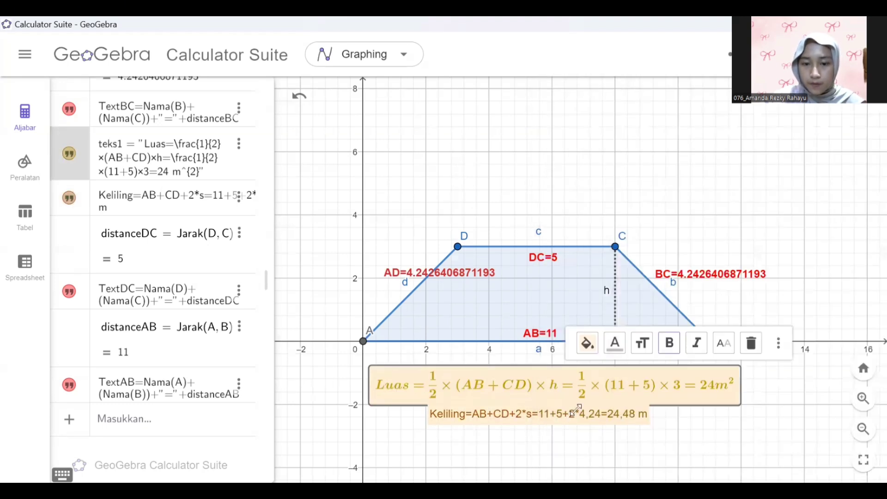
- Centre the perimeter text directly beneath the area formula
{"action": "left_click_drag", "start_coordinate": [576, 412], "coordinate": [520, 415]}
{"action": "left_click", "coordinate": [603, 421]}
{"action": "left_click_drag", "start_coordinate": [573, 419], "coordinate": [607, 415]}
{"action": "left_click", "coordinate": [686, 417]}
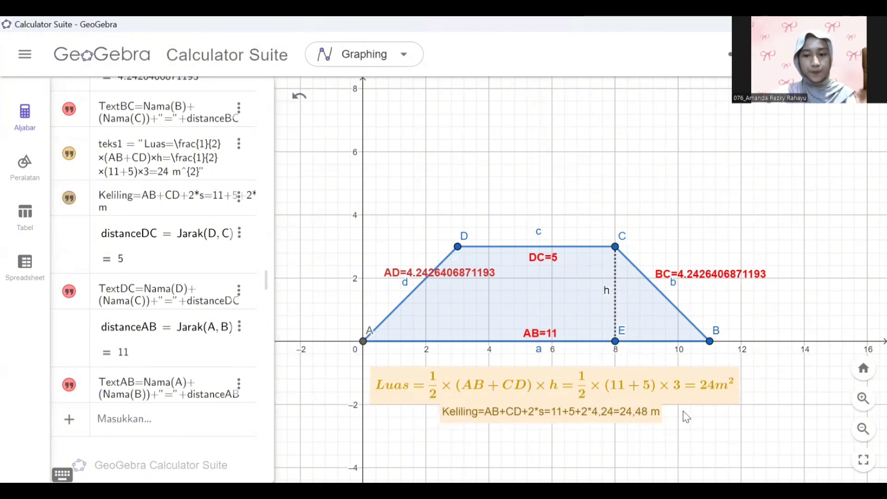
{"action": "left_click", "coordinate": [539, 237]}
{"action": "left_click_drag", "start_coordinate": [539, 237], "coordinate": [540, 230]}
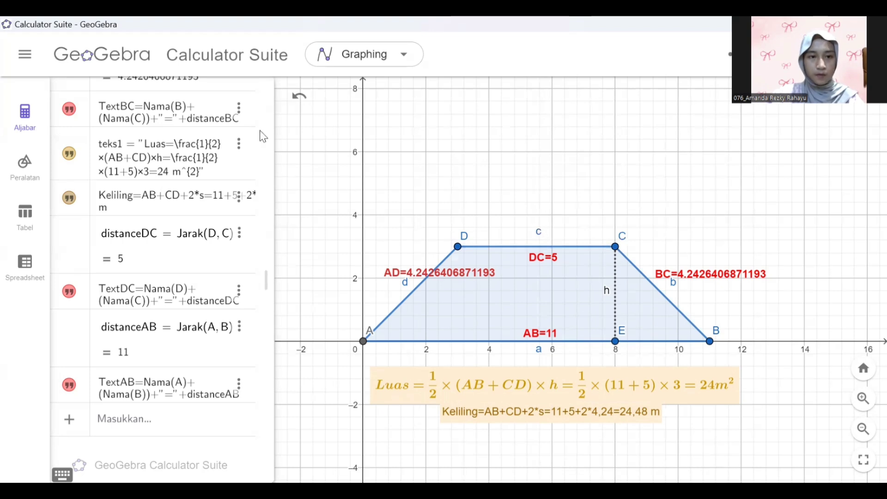
{"action": "scroll", "coordinate": [264, 136], "scroll_direction": "up", "scroll_amount": 5}
{"action": "left_click", "coordinate": [68, 332]}
{"action": "left_click", "coordinate": [69, 332]}
- Move the BC length label slightly up and away from side BC, and hide the name label of segment b
{"action": "left_click", "coordinate": [682, 292]}
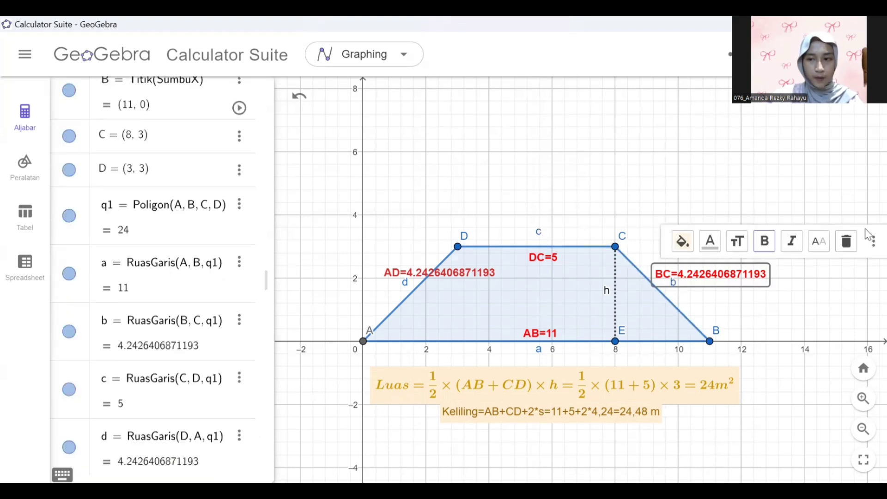
{"action": "left_click", "coordinate": [873, 241]}
{"action": "left_click", "coordinate": [674, 291]}
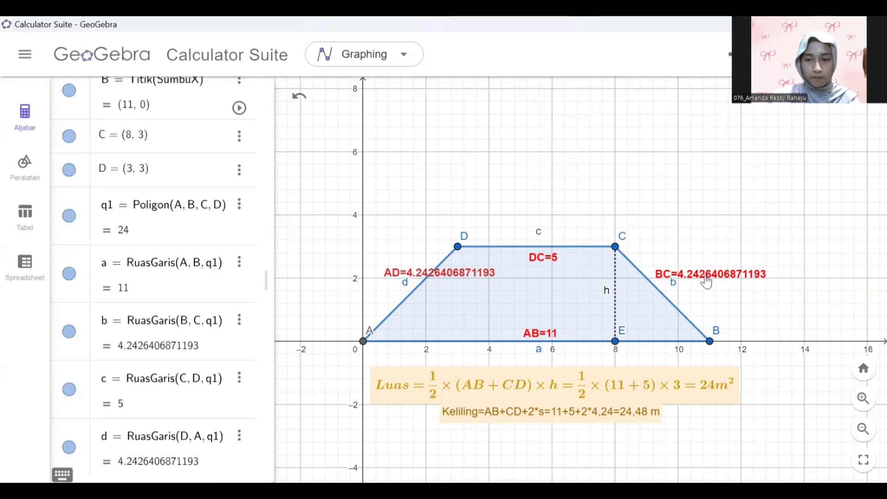
{"action": "left_click", "coordinate": [673, 283]}
{"action": "left_click", "coordinate": [858, 222]}
{"action": "left_click", "coordinate": [829, 303]}
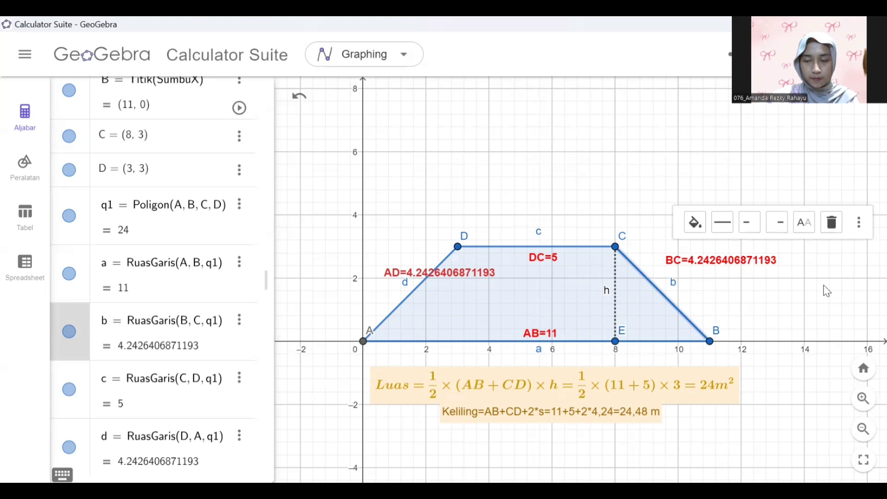
{"action": "left_click", "coordinate": [859, 223]}
{"action": "left_click", "coordinate": [832, 317]}
{"action": "left_click", "coordinate": [632, 323]}
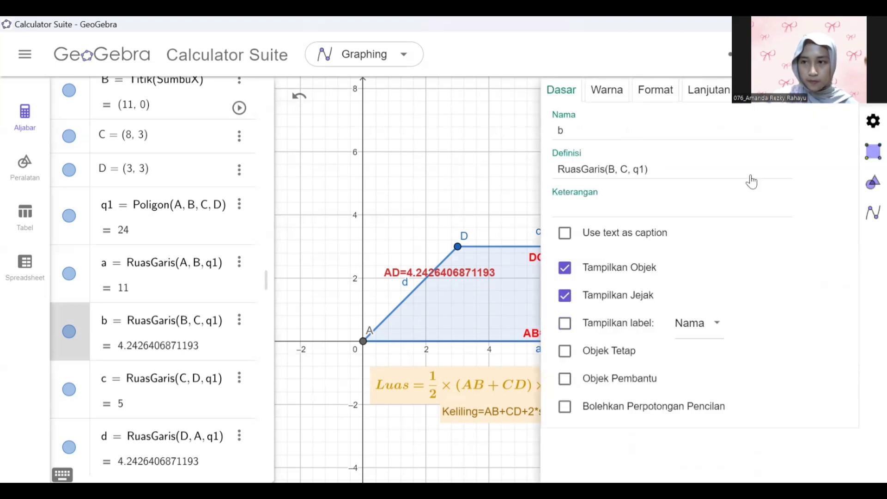
{"action": "left_click", "coordinate": [874, 89]}
{"action": "left_click", "coordinate": [404, 286]}
{"action": "left_click_drag", "start_coordinate": [403, 287], "coordinate": [410, 230]}
{"action": "right_click", "coordinate": [408, 227]}
{"action": "left_click", "coordinate": [444, 304]}
{"action": "left_click", "coordinate": [641, 324]}
{"action": "left_click", "coordinate": [875, 89]}
{"action": "left_click", "coordinate": [299, 96]}
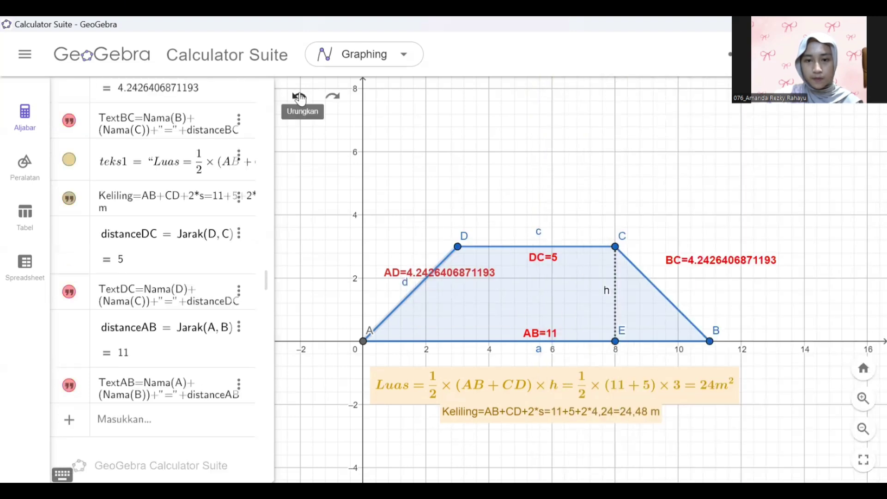
- Move the BC and AD length labels slightly down beside their trapezoid sides
{"action": "right_click", "coordinate": [674, 281]}
{"action": "left_click_drag", "start_coordinate": [719, 262], "coordinate": [723, 284]}
{"action": "left_click_drag", "start_coordinate": [467, 278], "coordinate": [474, 286]}
- Hide the name labels of the remaining trapezoid segments c, a and d
{"action": "right_click", "coordinate": [539, 234]}
{"action": "left_click", "coordinate": [540, 234]}
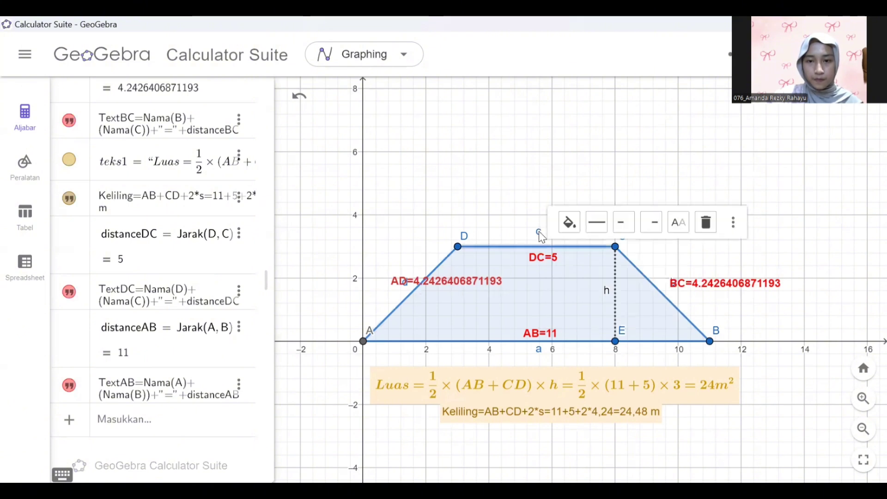
{"action": "left_click", "coordinate": [733, 222]}
{"action": "left_click", "coordinate": [775, 312]}
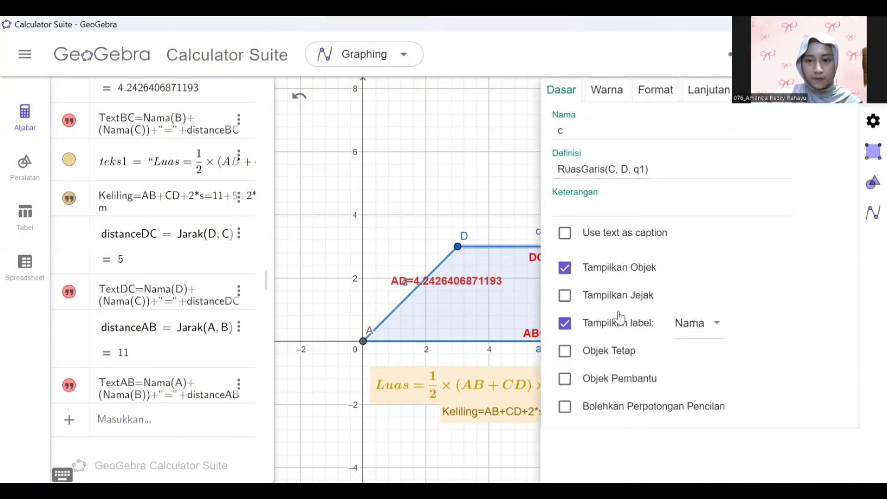
{"action": "left_click", "coordinate": [458, 180]}
{"action": "left_click", "coordinate": [537, 247]}
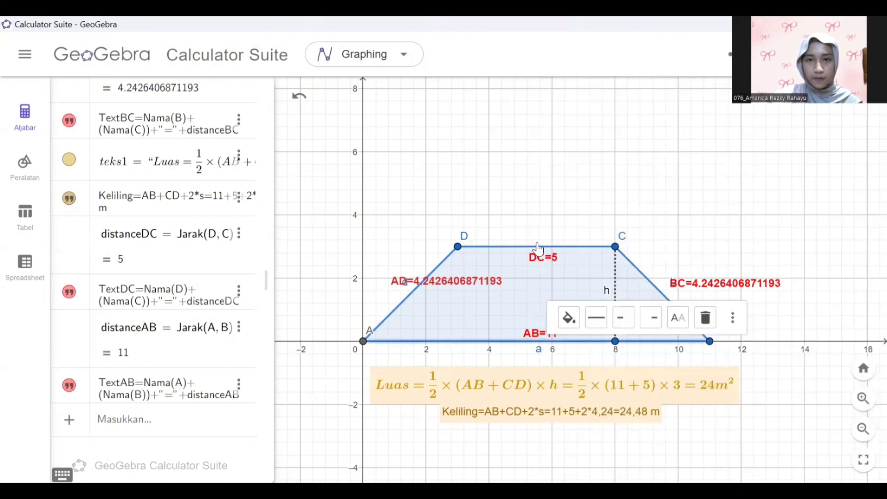
{"action": "left_click", "coordinate": [496, 208]}
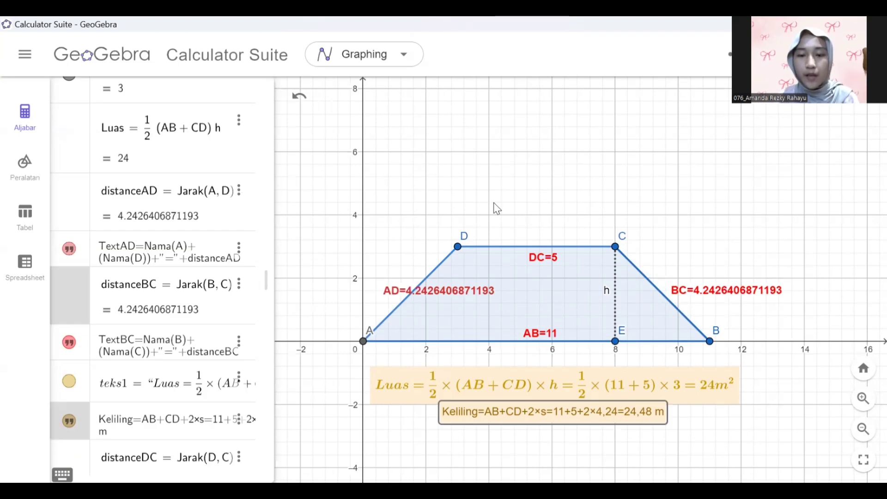
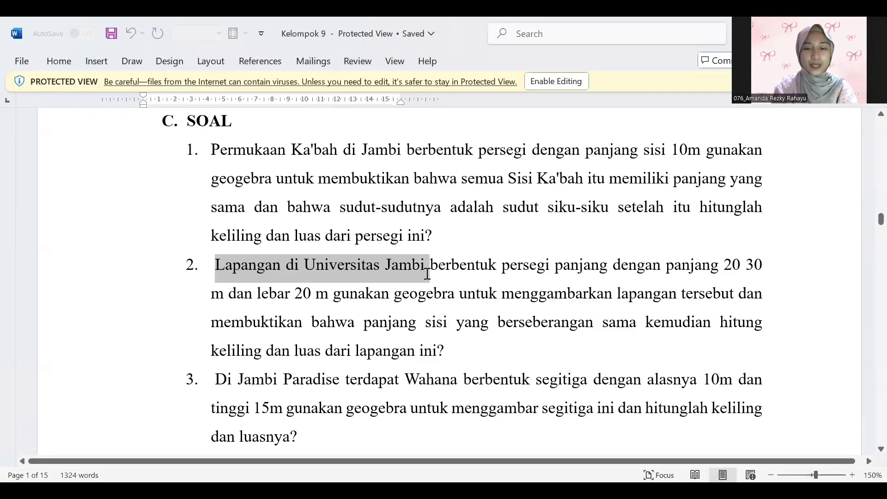
- Highlight the text of problem 2, about the rectangular field at Universitas Jambi, in the Word document
{"action": "left_click_drag", "start_coordinate": [428, 274], "coordinate": [667, 364]}
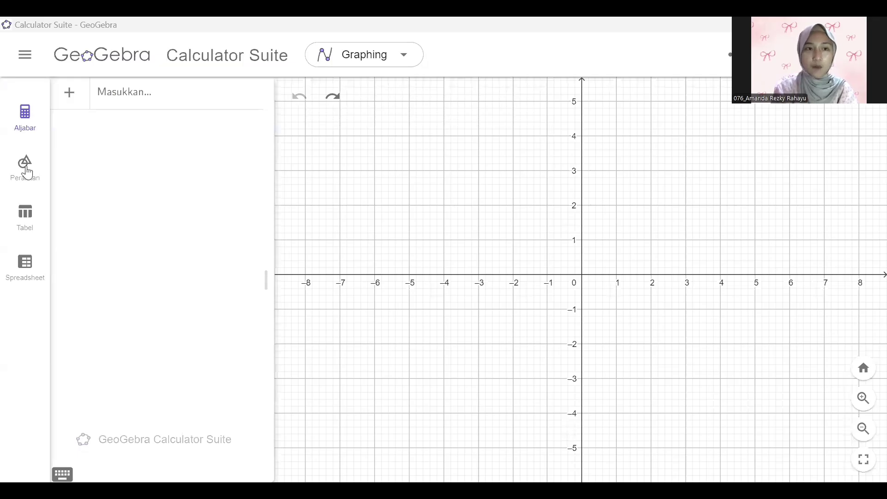
- In a blank GeoGebra graph, plot points A at the origin, B at (30, 0), C at (0, 20) and D at (30, 20)
{"action": "left_click", "coordinate": [25, 164]}
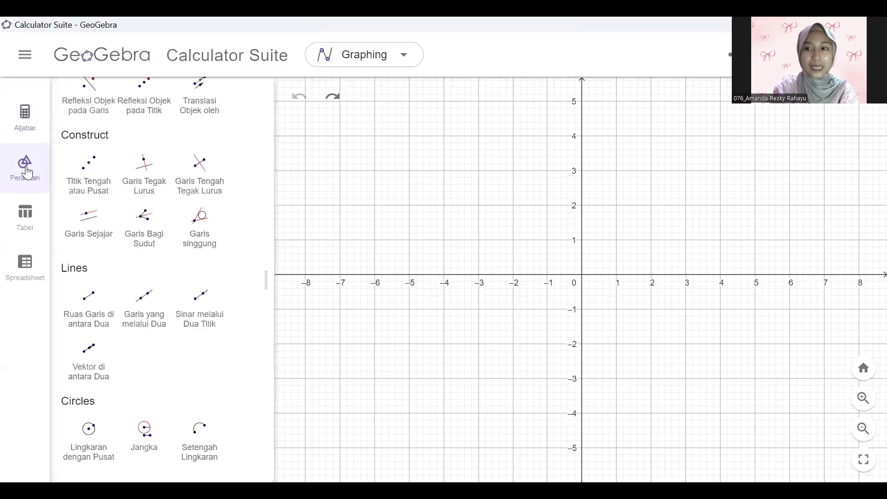
{"action": "scroll", "coordinate": [133, 130], "scroll_direction": "up", "scroll_amount": 10}
{"action": "left_click", "coordinate": [144, 127]}
{"action": "left_click", "coordinate": [582, 276]}
{"action": "left_click", "coordinate": [864, 430]}
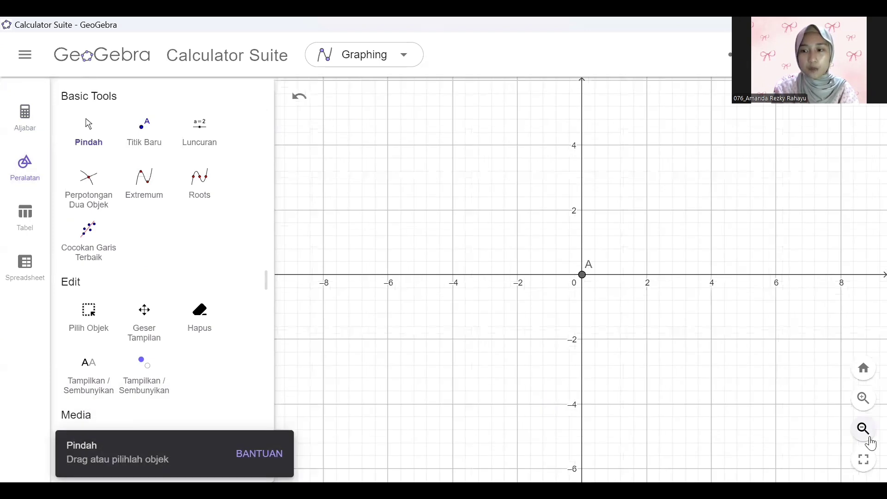
{"action": "left_click", "coordinate": [864, 430]}
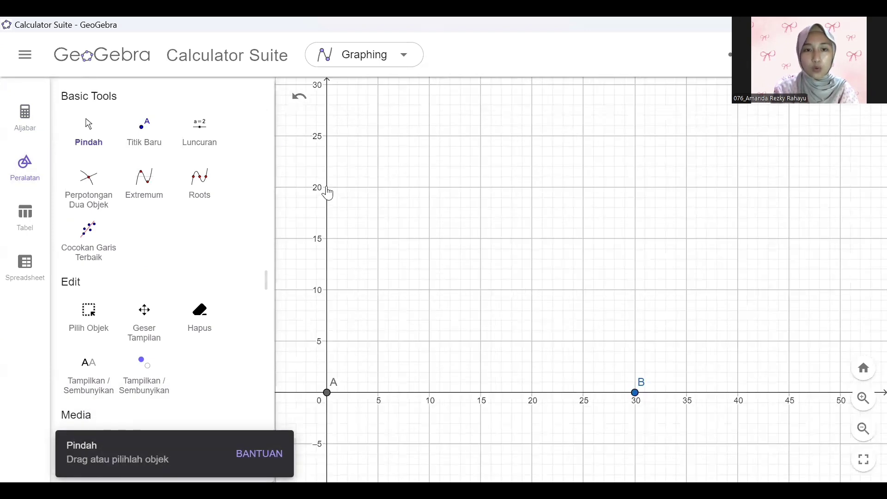
{"action": "left_click", "coordinate": [327, 188]}
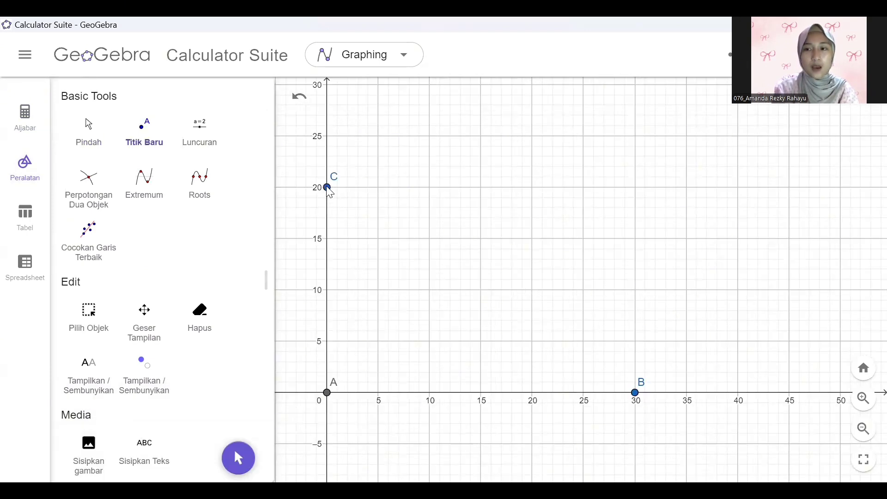
{"action": "left_click", "coordinate": [635, 187]}
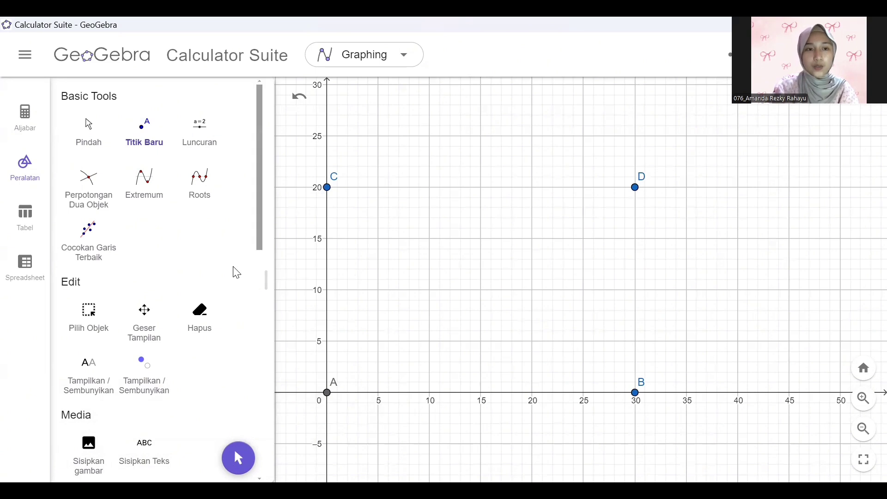
- Connect the four points with segments AC, BA, CD and DB to outline the rectangle
{"action": "left_click_drag", "start_coordinate": [260, 222], "coordinate": [277, 451]}
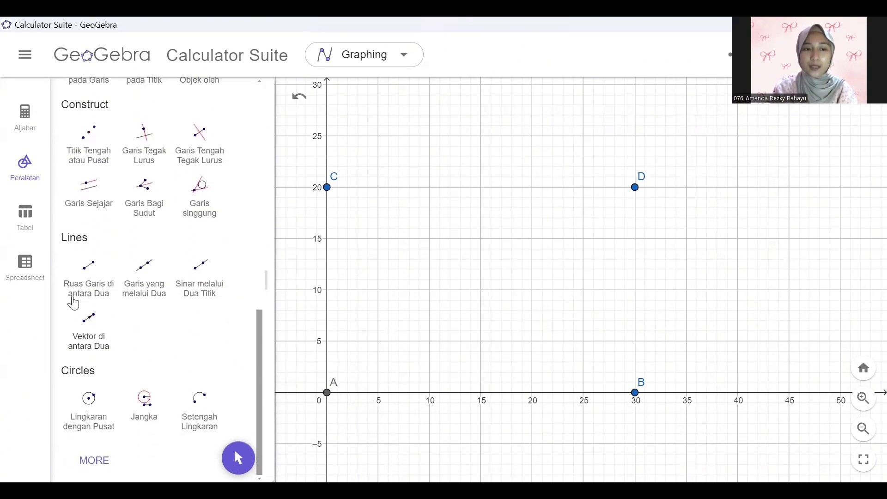
{"action": "left_click", "coordinate": [91, 279]}
{"action": "left_click", "coordinate": [327, 393]}
{"action": "left_click", "coordinate": [327, 188]}
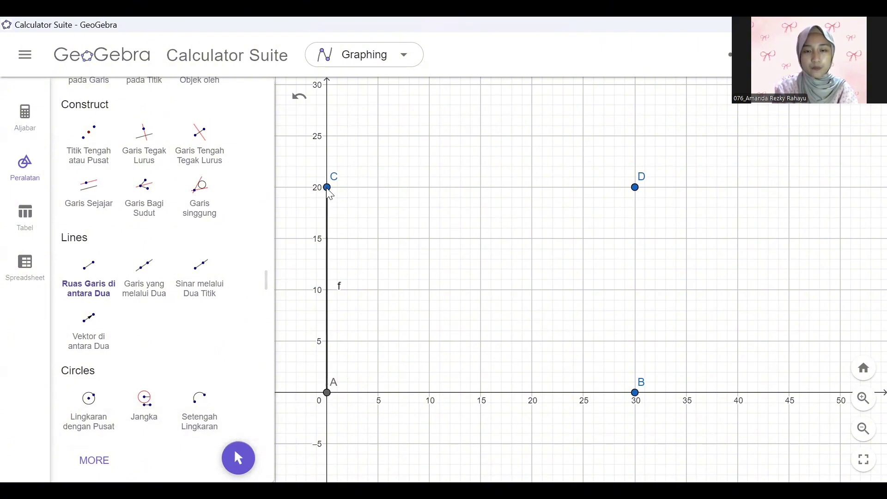
{"action": "left_click", "coordinate": [635, 392]}
{"action": "left_click", "coordinate": [327, 392]}
{"action": "left_click", "coordinate": [326, 187]}
{"action": "left_click", "coordinate": [635, 187]}
{"action": "left_click", "coordinate": [635, 188]}
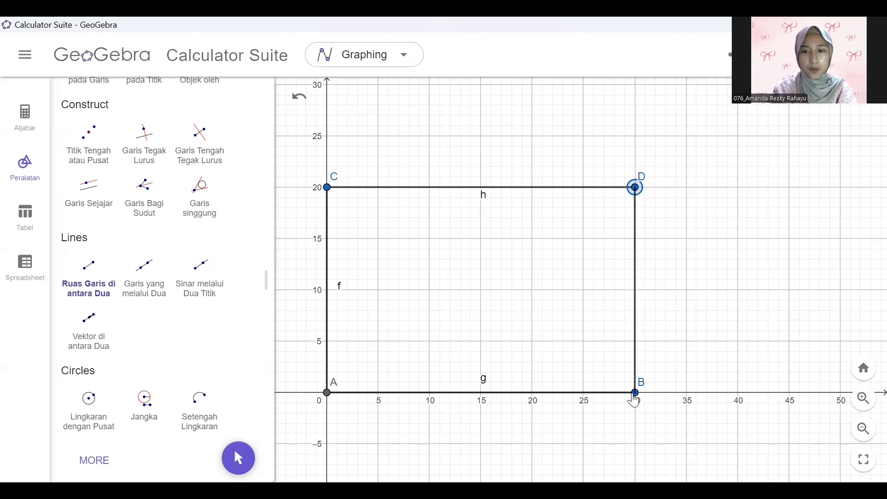
{"action": "left_click", "coordinate": [634, 392]}
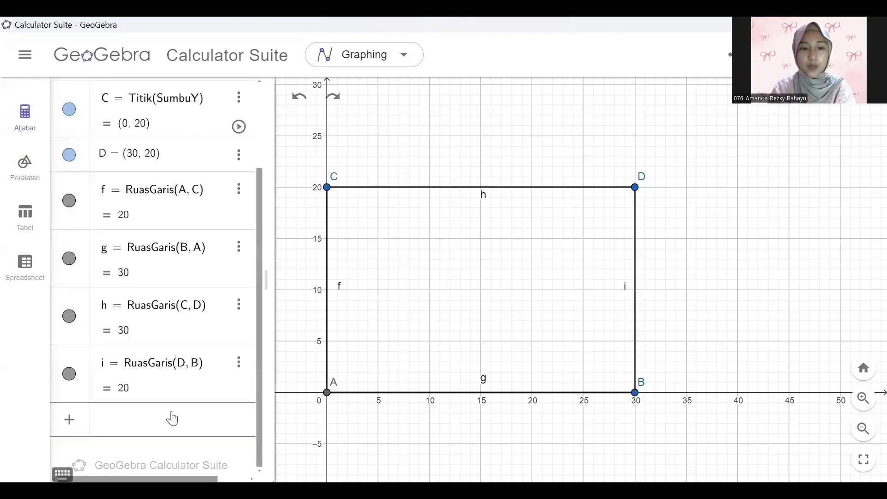
- Create the filled rectangle with the command Polygon(C, D, B, A)
{"action": "type", "text": "P"}
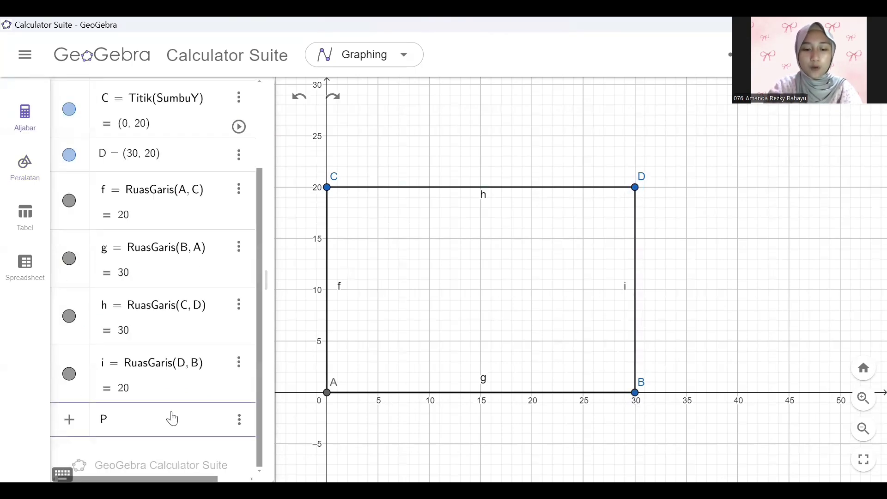
{"action": "type", "text": "olygon(C, D"}
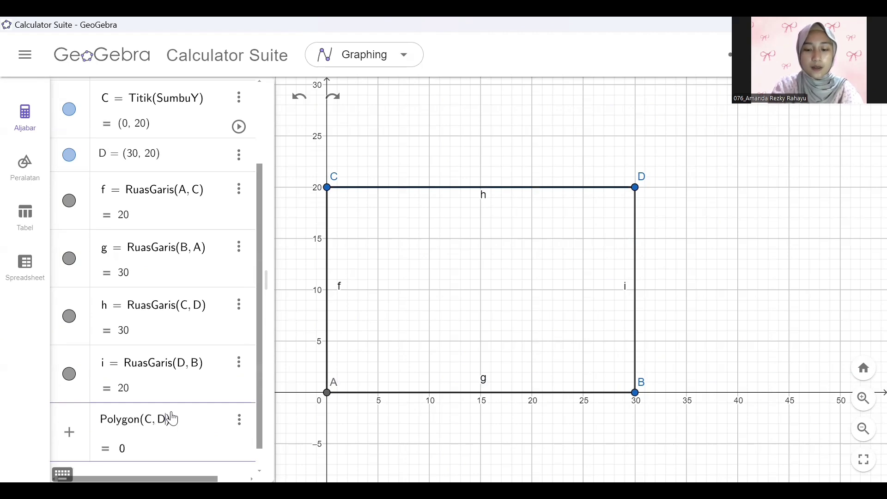
{"action": "type", "text": ", B, A"}
{"action": "key", "text": "Return"}
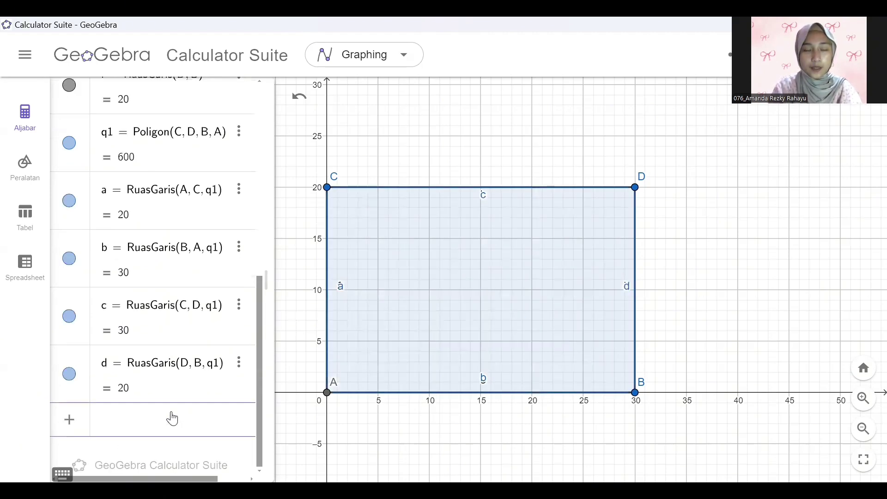
- Colour the rectangle polygon golden-brown and hide the name labels of its sides
{"action": "left_click", "coordinate": [456, 231]}
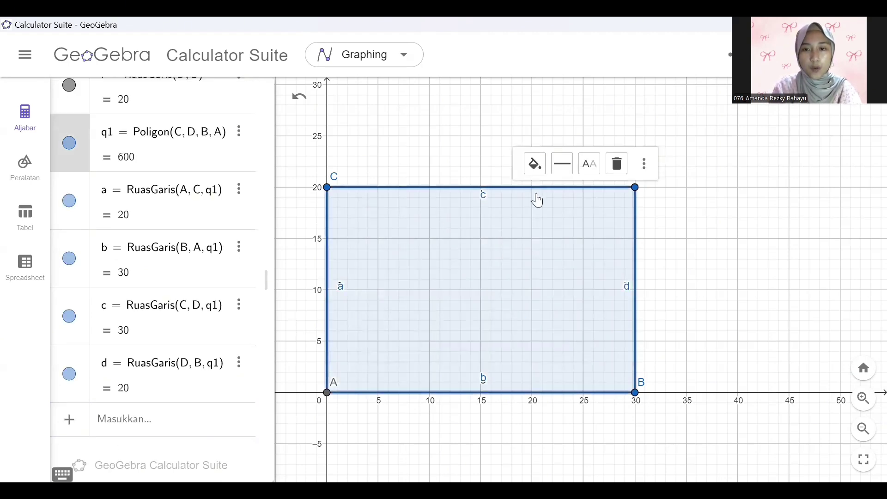
{"action": "left_click", "coordinate": [644, 163]}
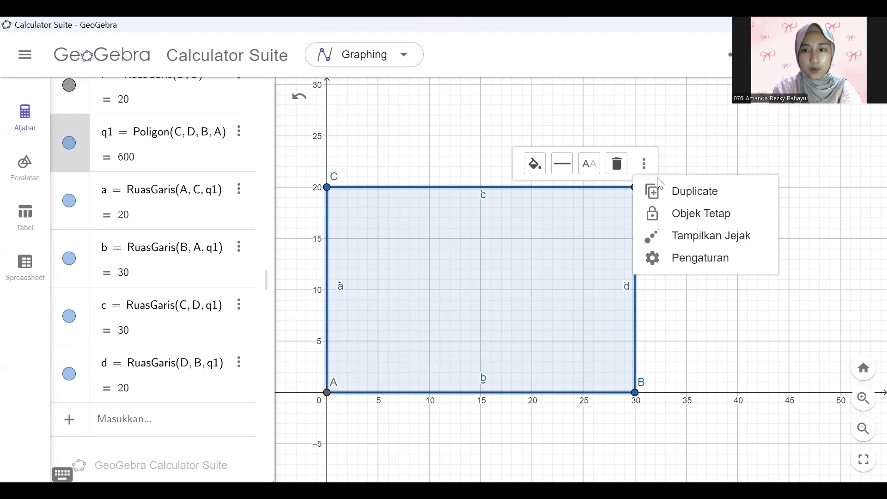
{"action": "left_click", "coordinate": [680, 257]}
{"action": "left_click", "coordinate": [605, 90]}
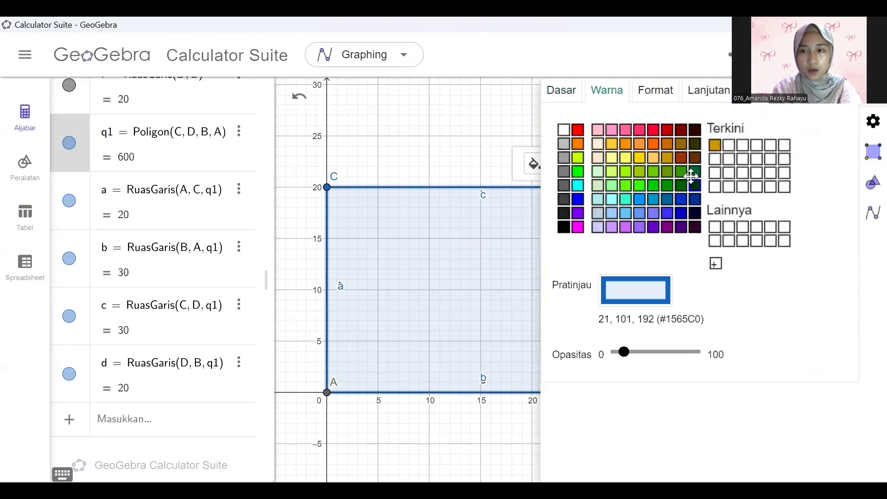
{"action": "left_click", "coordinate": [680, 145]}
{"action": "left_click", "coordinate": [870, 109]}
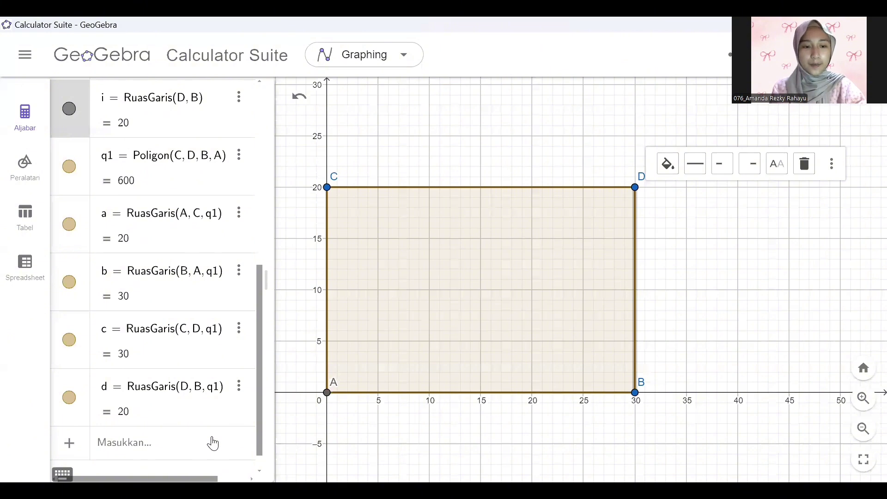
- Define DistanceCD as Distance(C,D)
{"action": "left_click", "coordinate": [212, 443]}
{"action": "type", "text": "Dista"}
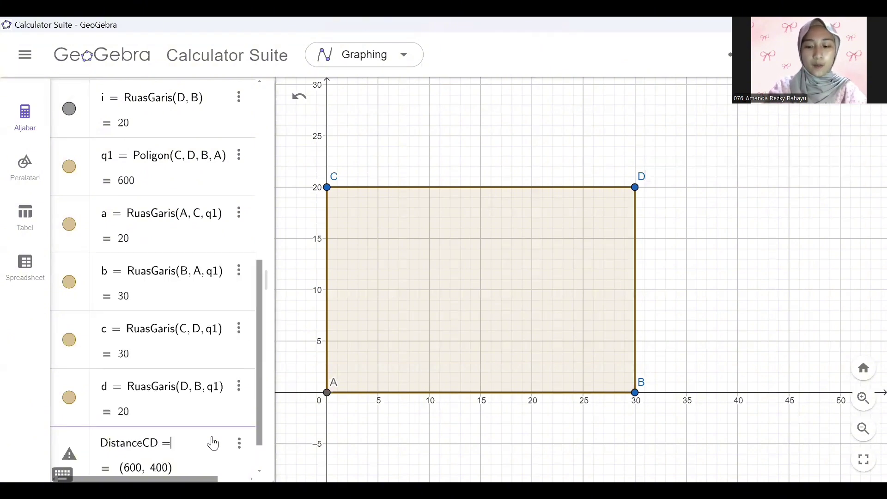
{"action": "type", "text": "nceCD=Dista"}
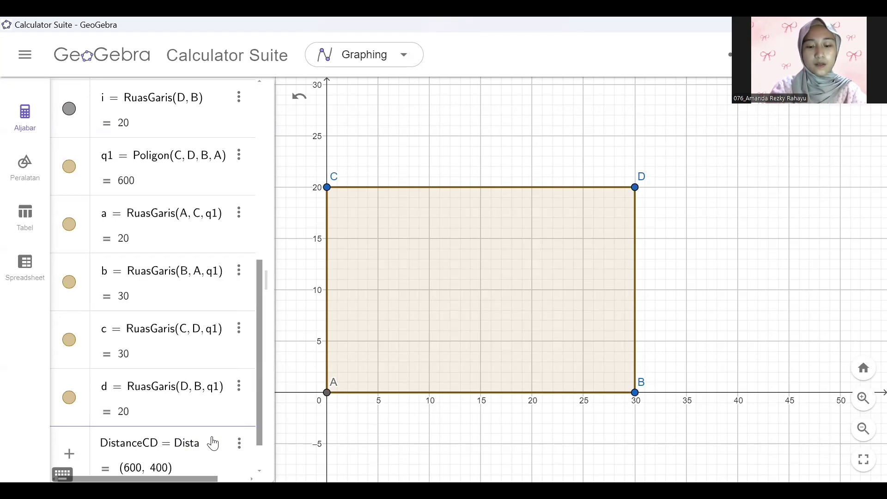
{"action": "type", "text": "nce(C,D)"}
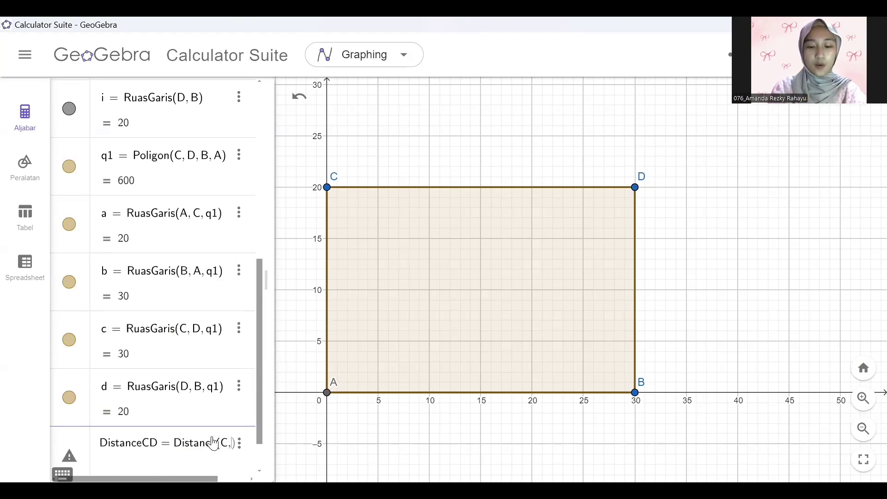
{"action": "key", "text": "Return"}
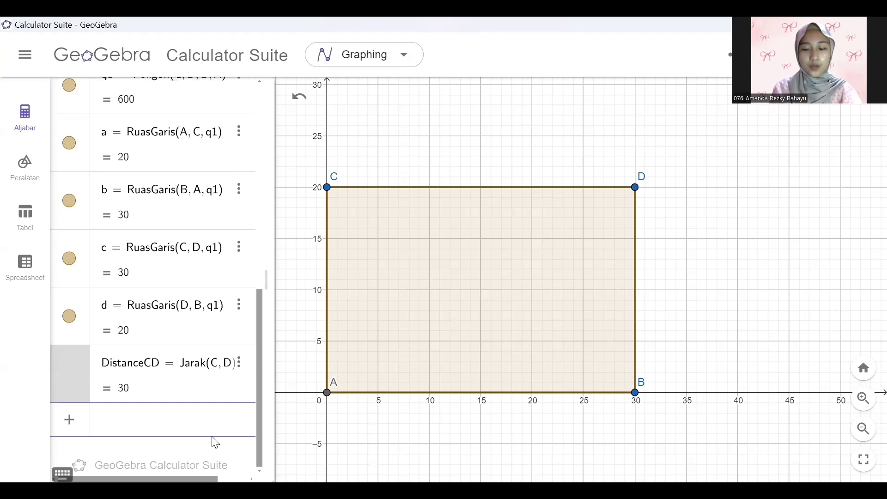
- Create the dynamic length label TeksCD=Name(C)+(Name(D))+"="+DistanceCD above side CD
{"action": "type", "text": "Teks"}
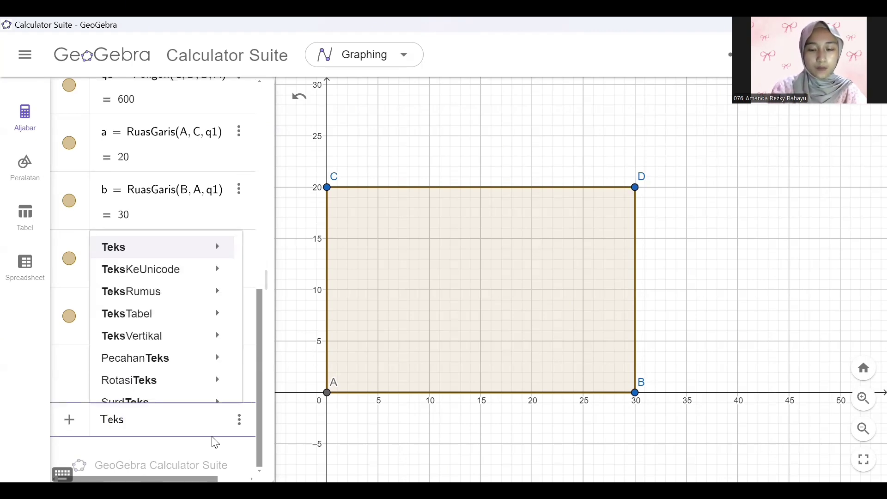
{"action": "type", "text": "CD="}
{"action": "type", "text": "Name(C"}
{"action": "type", "text": ")+(Name"}
{"action": "type", "text": "(D"}
{"action": "type", "text": "+"}
{"action": "type", "text": "\"="}
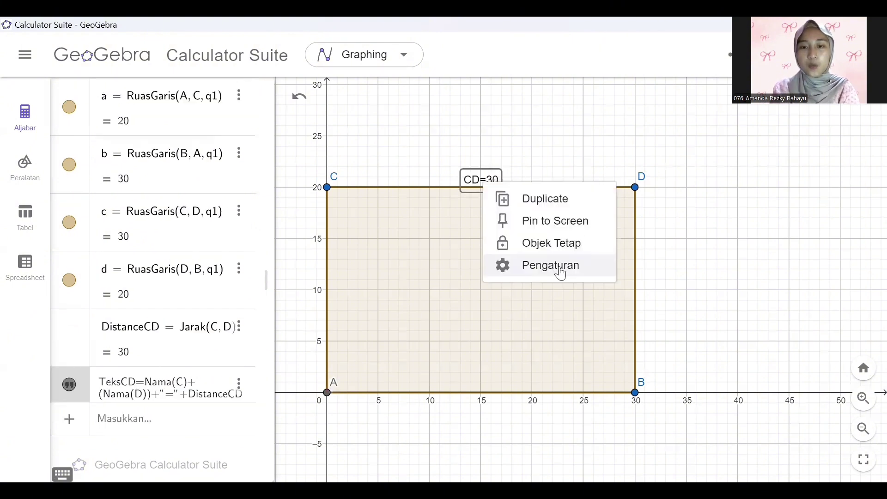
- Colour the CD length label's text dark blue (#003399) and close its settings
{"action": "left_click", "coordinate": [560, 270]}
{"action": "left_click", "coordinate": [608, 95]}
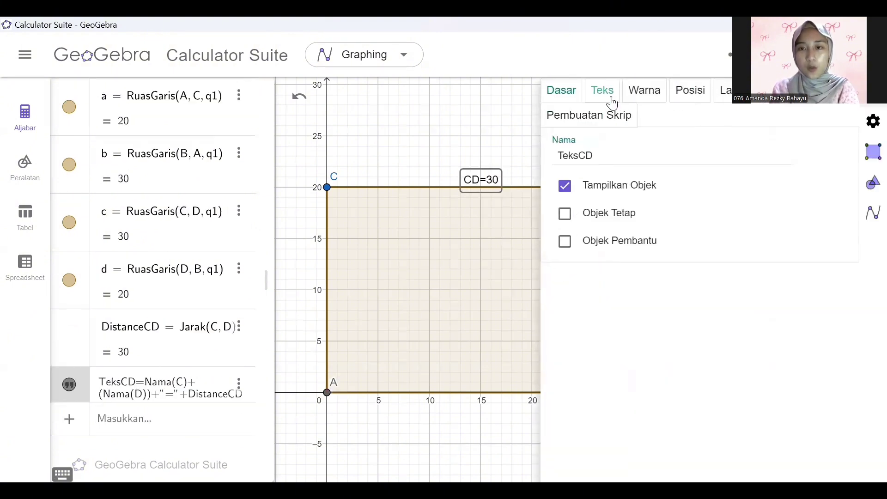
{"action": "left_click", "coordinate": [642, 97]}
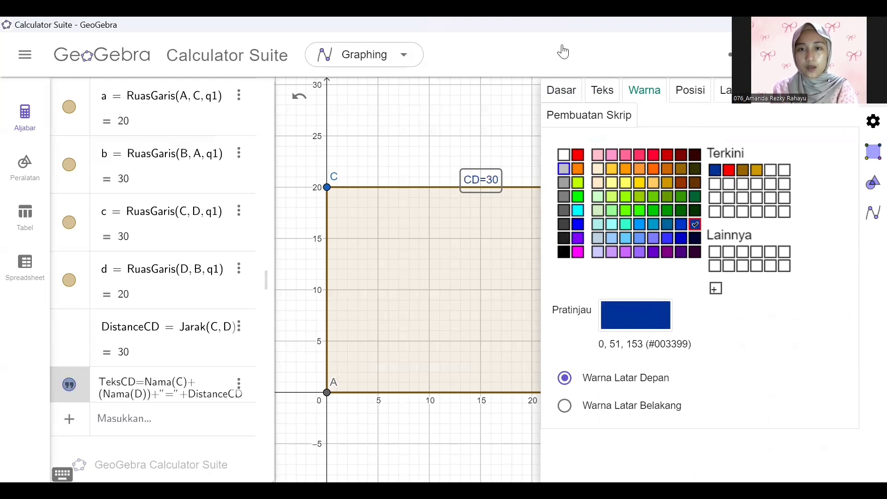
{"action": "left_click", "coordinate": [562, 51]}
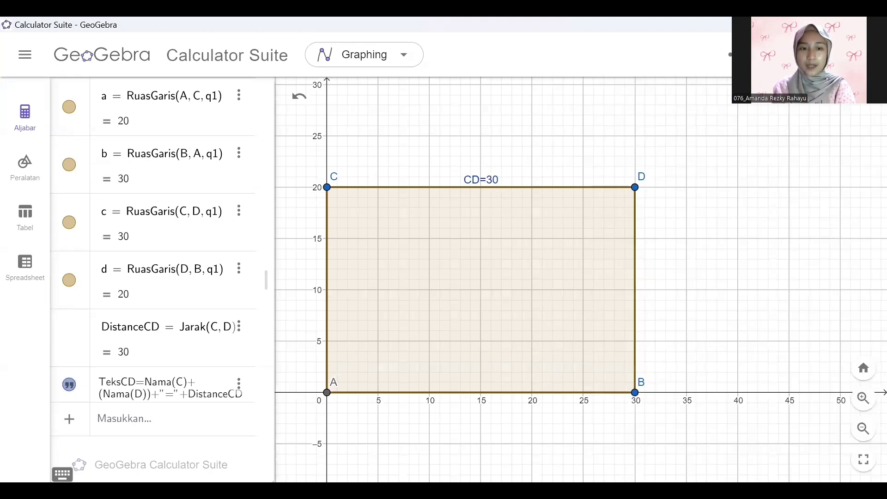
- Define DistanceBD as Distance(B,D)
{"action": "left_click", "coordinate": [207, 424]}
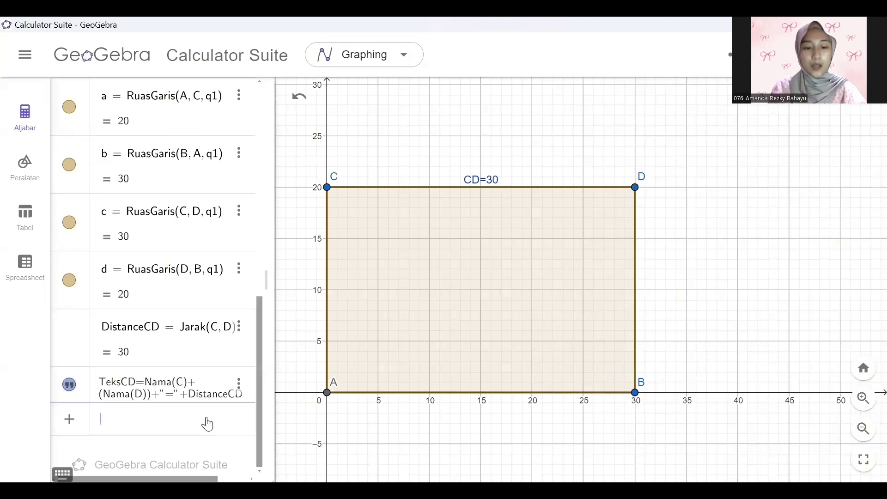
{"action": "type", "text": "DistanceBD"}
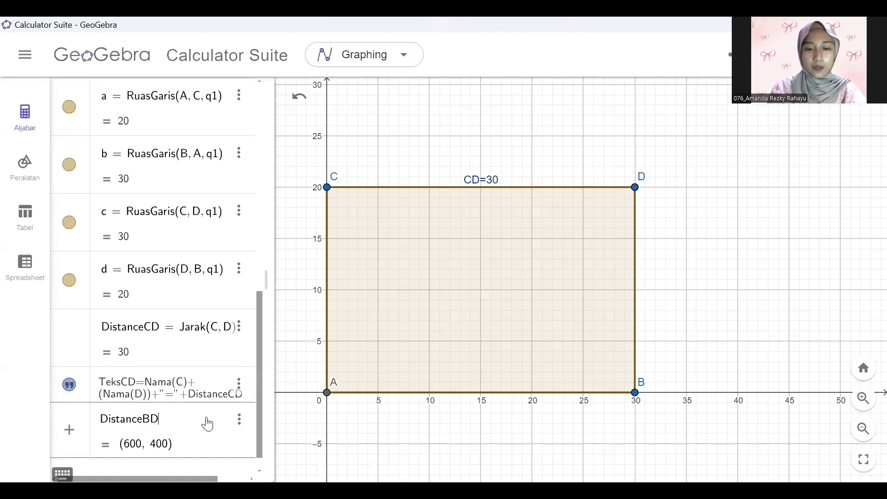
{"action": "type", "text": "=distance"}
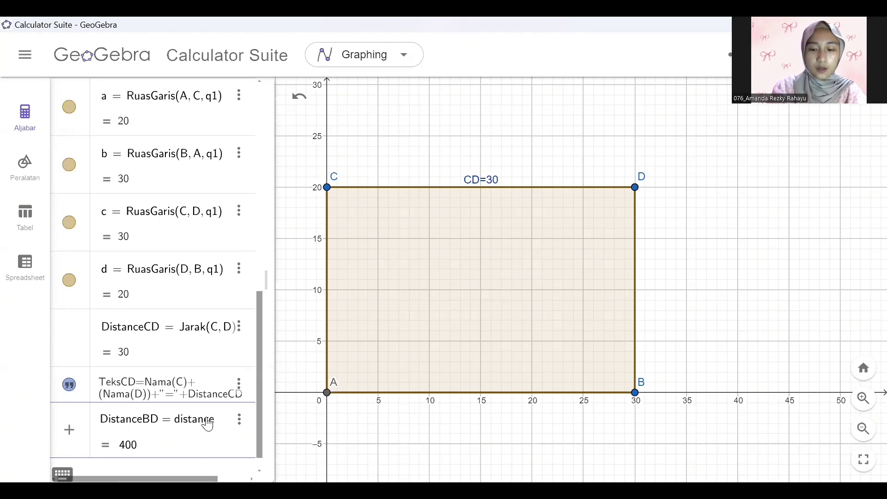
{"action": "type", "text": "(B,D"}
{"action": "key", "text": "Return"}
- Create the dynamic length label TeksBD=Name(B)+(Name(D))+"="+DistanceBD beside side BD
{"action": "type", "text": "TeksBD"}
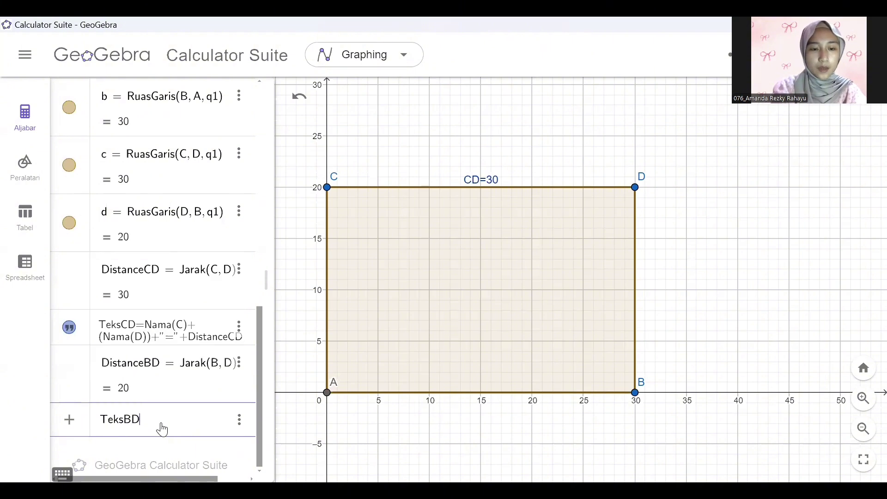
{"action": "type", "text": "="}
{"action": "type", "text": "Name(B)+"}
{"action": "type", "text": "(Name(D"}
{"action": "type", "text": ")"}
{"action": "type", "text": "+\"="}
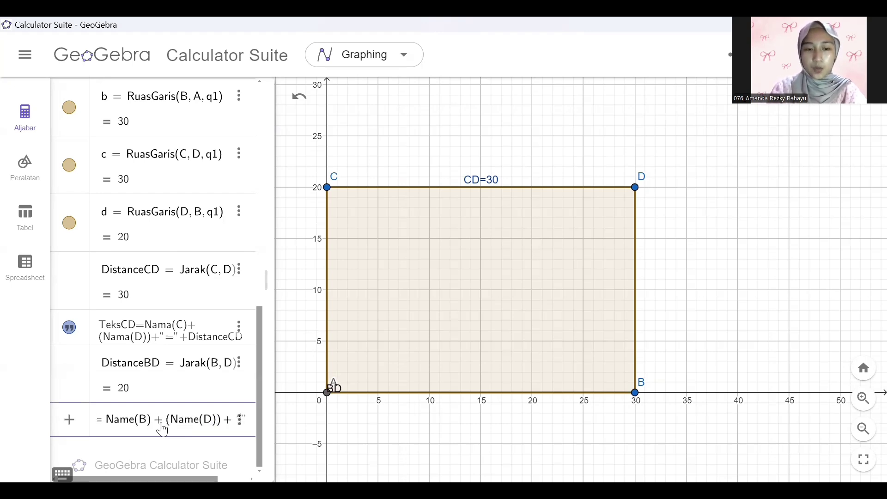
{"action": "type", "text": "\"+DistanceBD"}
{"action": "key", "text": "Return"}
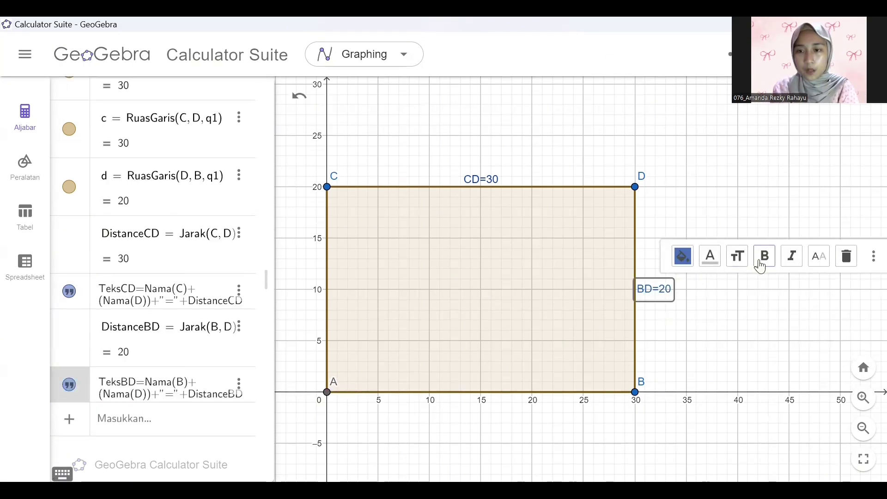
- Make the BD and CD length labels bold and deselect them
{"action": "left_click", "coordinate": [760, 267]}
{"action": "left_click", "coordinate": [482, 181]}
{"action": "left_click", "coordinate": [587, 147]}
{"action": "left_click", "coordinate": [418, 154]}
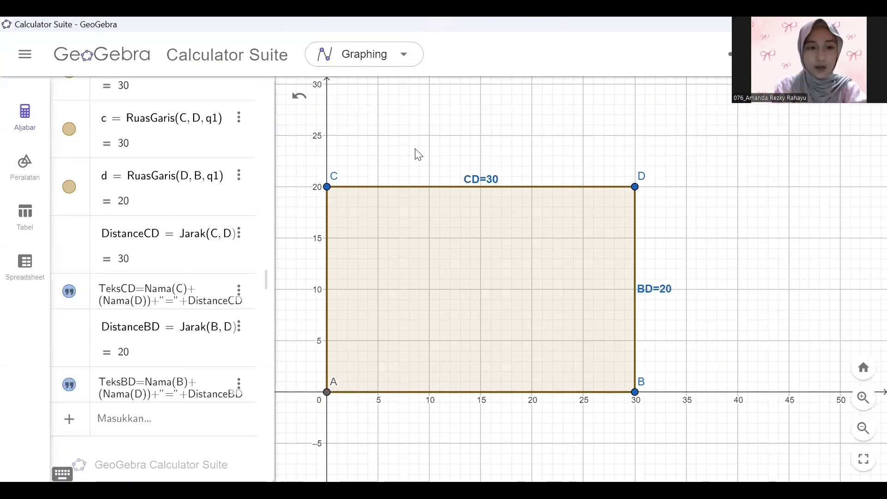
- Create the dynamic area text Teksq1="Luar dari"+(Name(C))+(Name(D))+(Name(B))+(Name(A))+"="+q1
{"action": "left_click", "coordinate": [185, 419]}
{"action": "type", "text": "Te"}
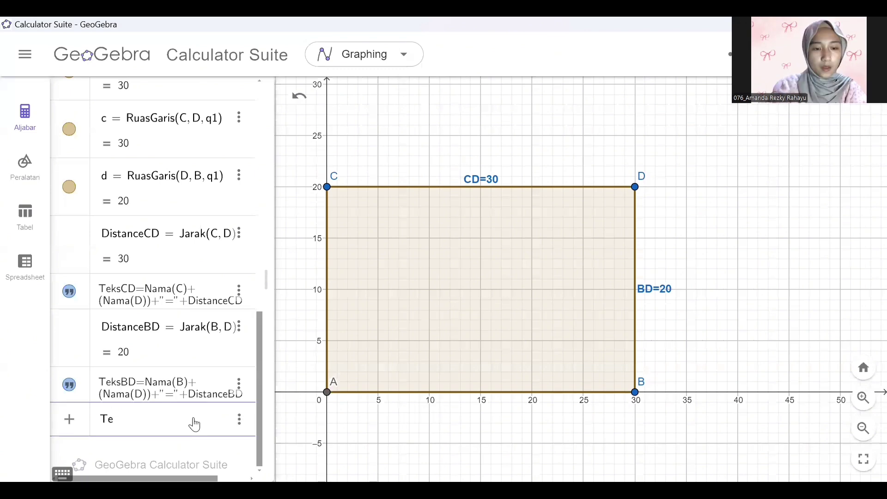
{"action": "type", "text": "ksq1="}
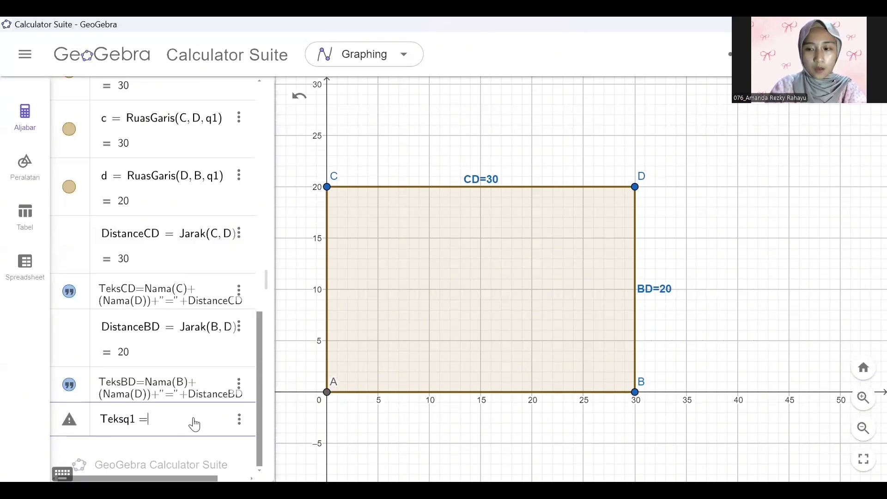
{"action": "type", "text": "\"Luar dari\"+"}
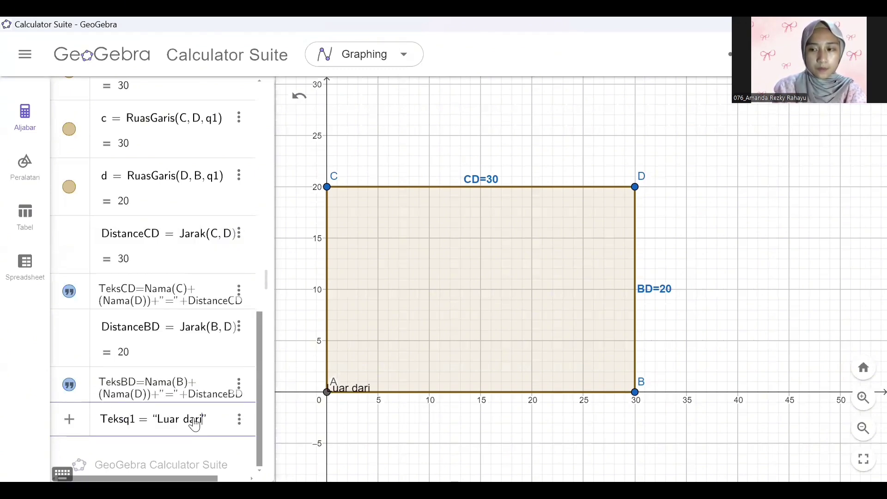
{"action": "type", "text": "(Name(C)"}
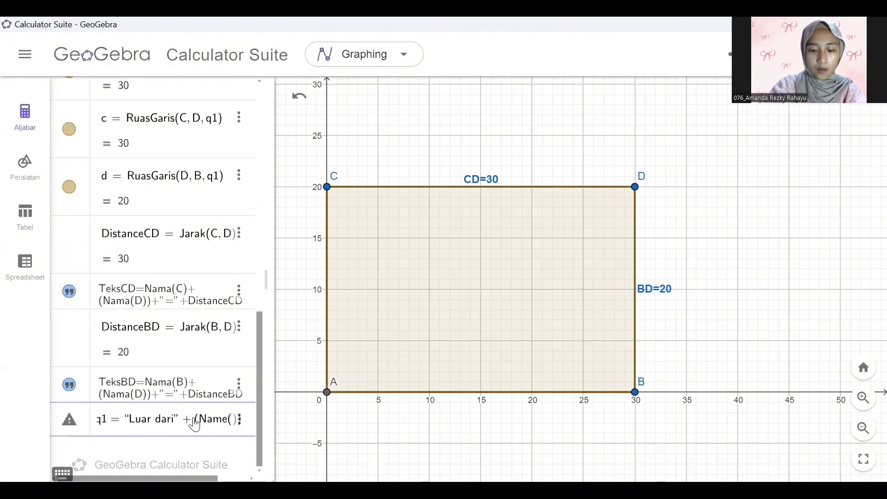
{"action": "type", "text": "+Name"}
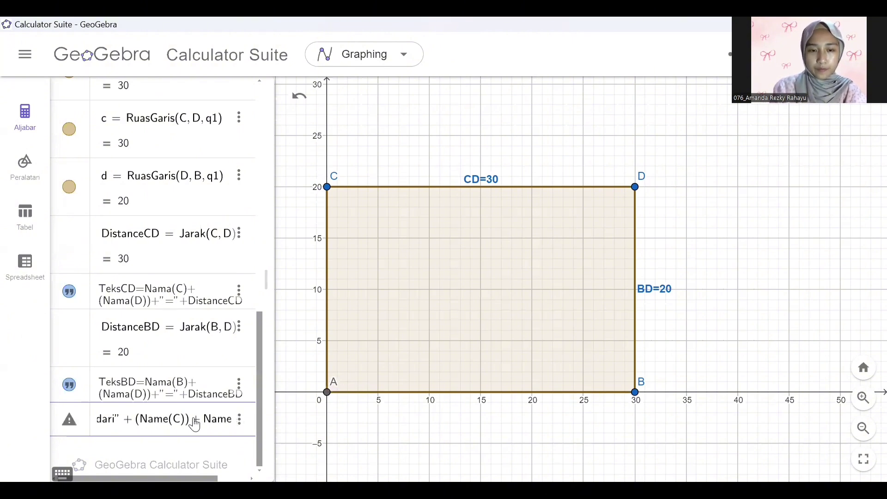
{"action": "key", "text": "Right"}
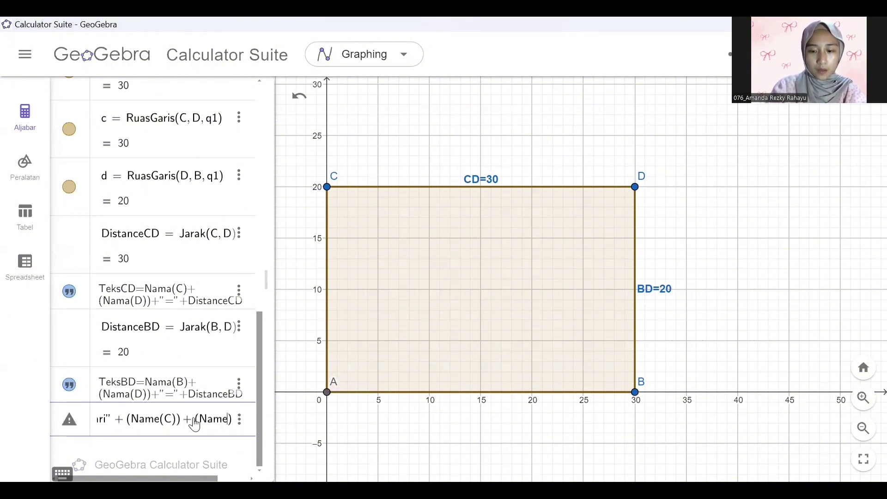
{"action": "type", "text": "(D"}
{"action": "type", "text": "+"}
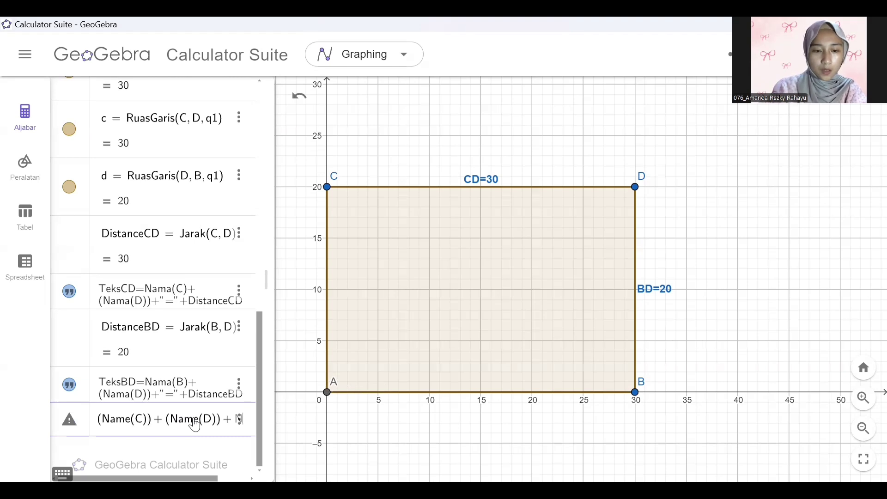
{"action": "type", "text": "(Name(B"}
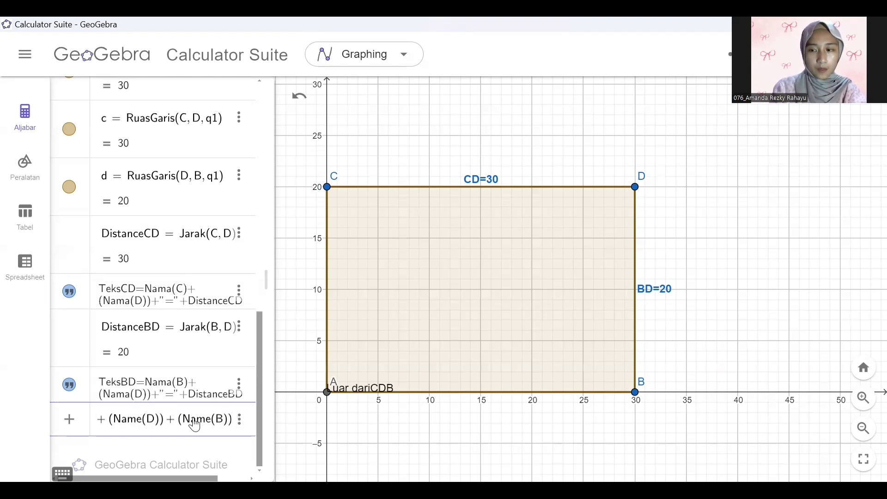
{"action": "type", "text": "+(Name"}
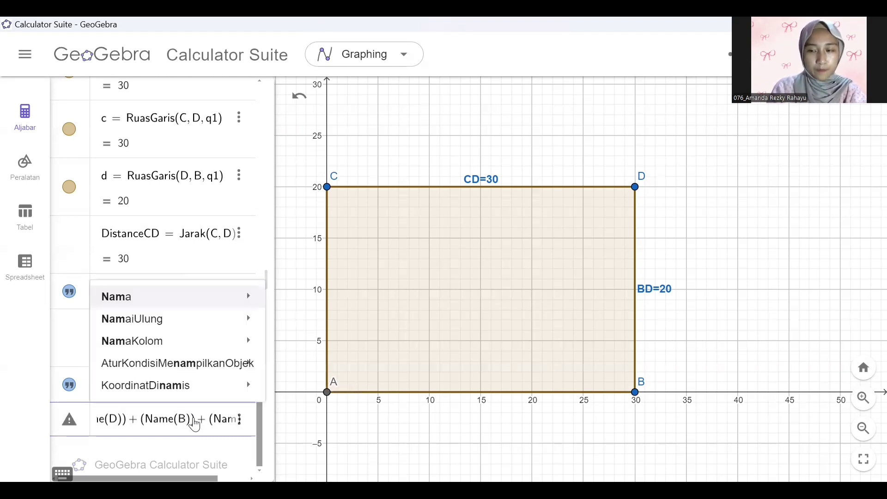
{"action": "type", "text": "(A))"}
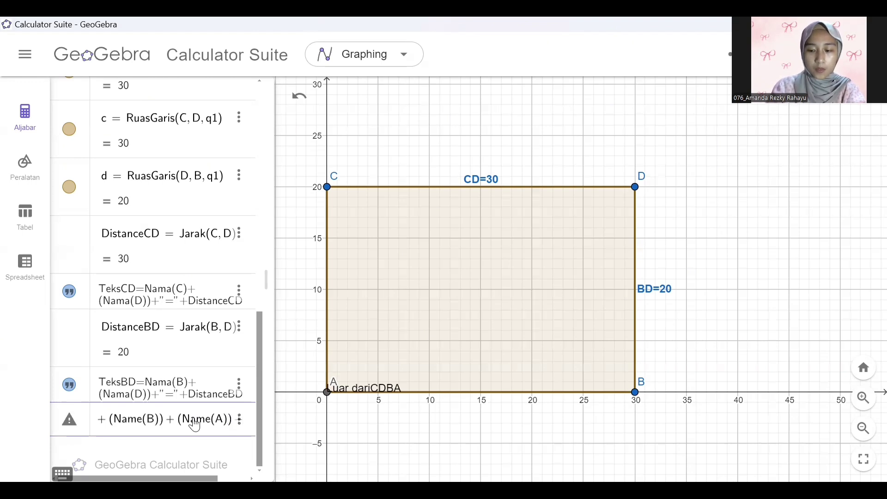
{"action": "type", "text": "+\"=\"+q1"}
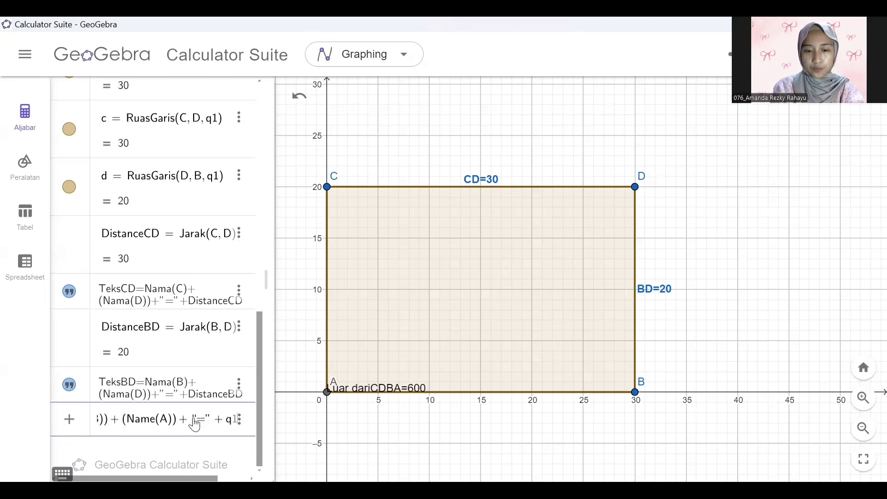
{"action": "key", "text": "Return"}
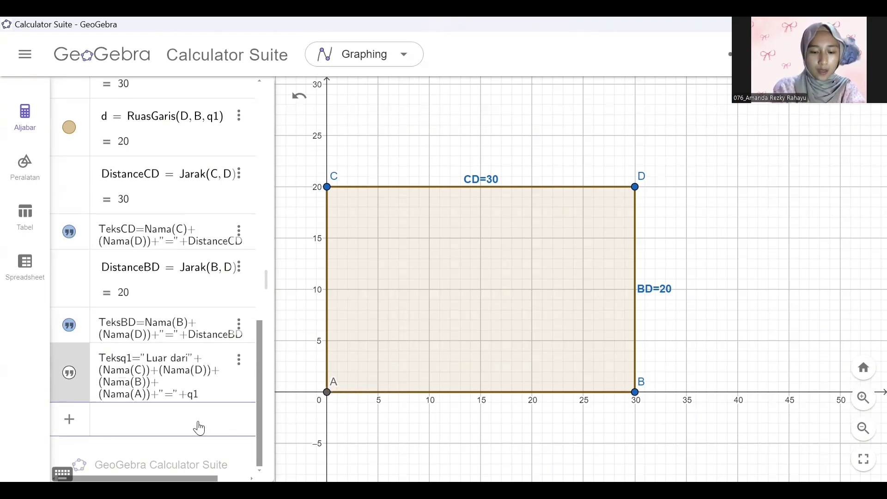
- Create the text teks1="Panjang AB="+f+"Panjang CD="+h+"" and place it to the right of the rectangle, below point D's level
{"action": "type", "text": "teks1"}
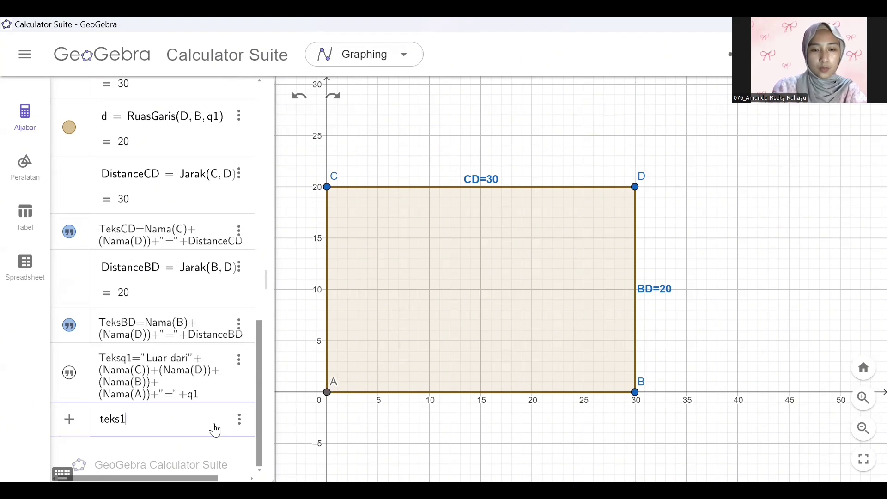
{"action": "type", "text": "=\"Panjang"}
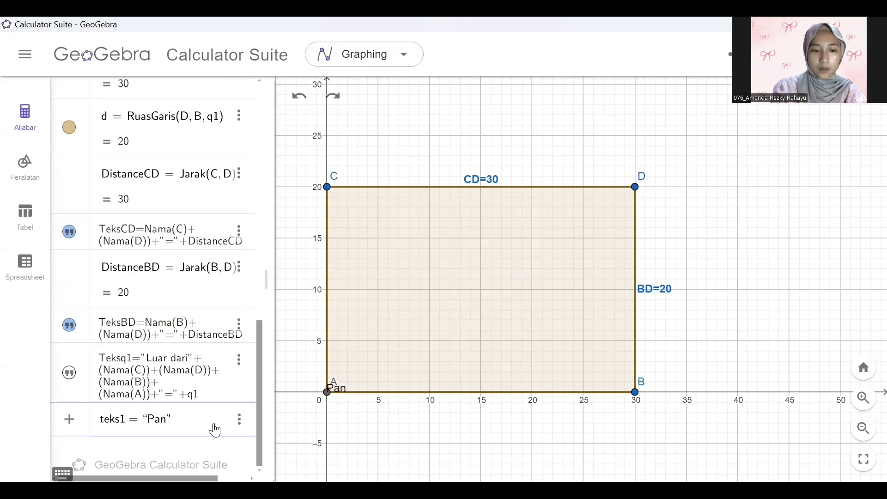
{"action": "type", "text": " AB"}
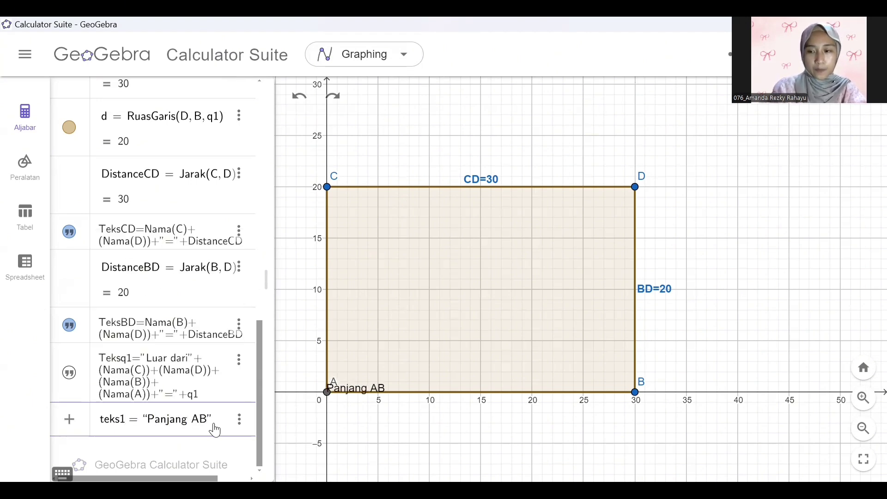
{"action": "type", "text": " =\"+f"}
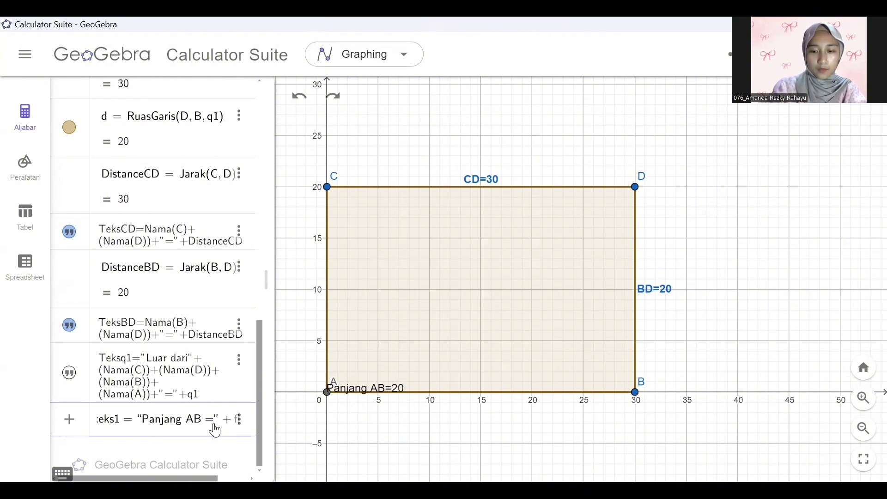
{"action": "type", "text": "+\""}
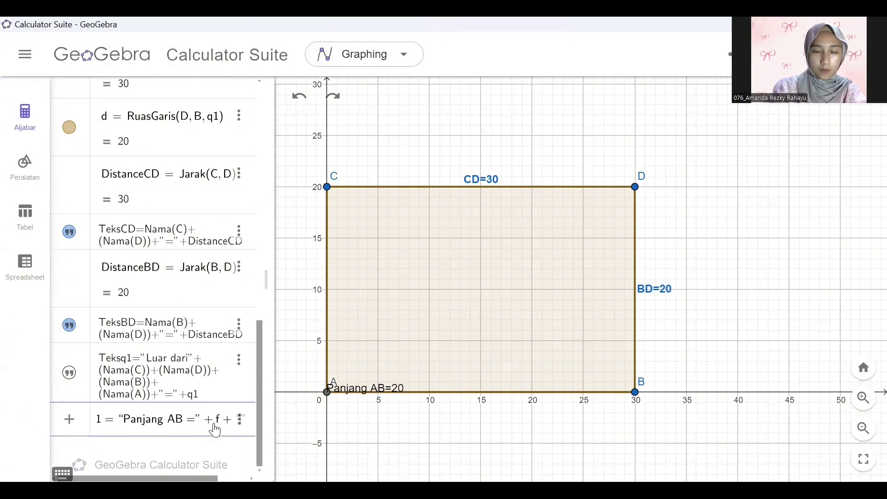
{"action": "type", "text": "Panjang CD ="}
{"action": "key", "text": "Right"}
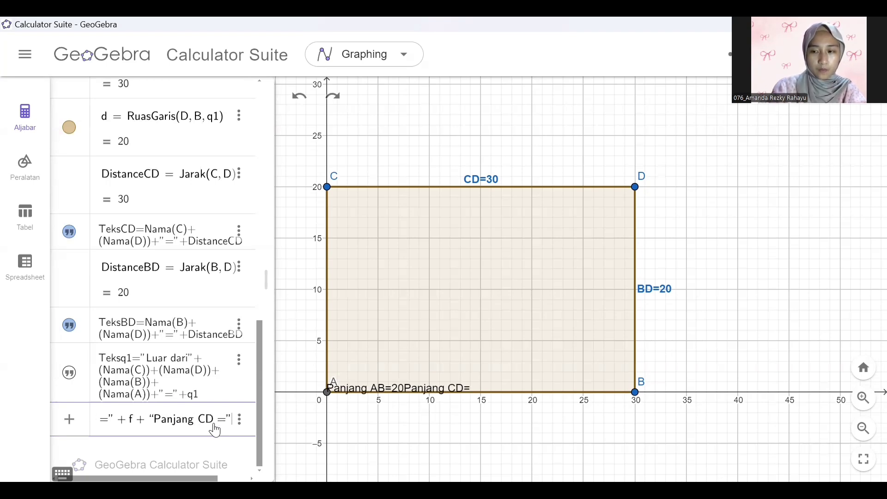
{"action": "type", "text": "+h+\"\""}
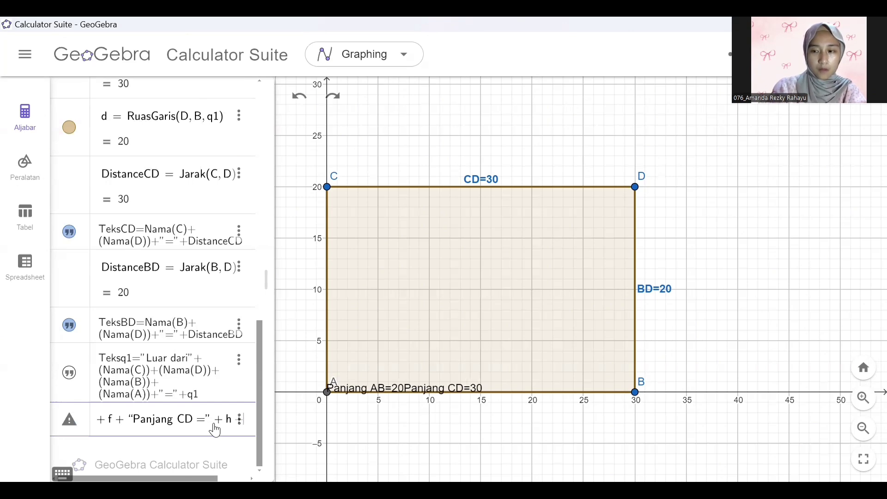
{"action": "key", "text": "Return"}
{"action": "left_click", "coordinate": [67, 380]}
{"action": "left_click_drag", "start_coordinate": [668, 276], "coordinate": [762, 216]}
- Colour the teks1 text golden-brown on a light orange background and close its settings
{"action": "right_click", "coordinate": [762, 216]}
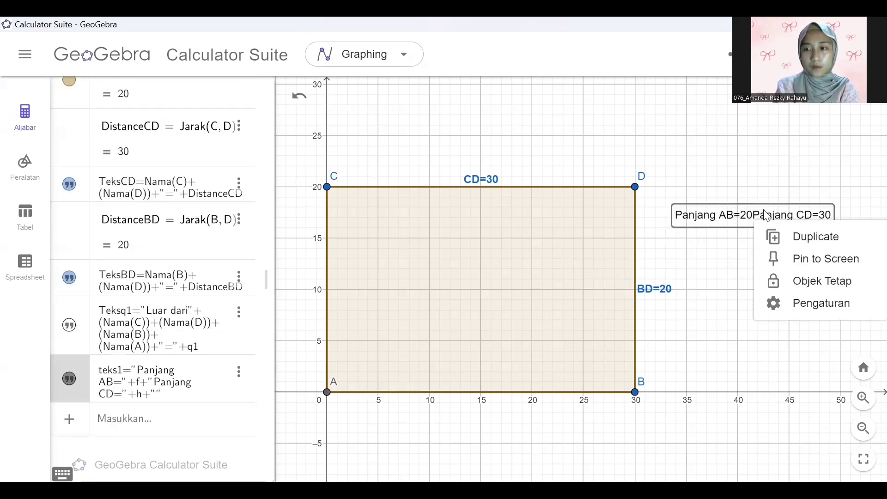
{"action": "left_click", "coordinate": [820, 303]}
{"action": "left_click", "coordinate": [644, 90]}
{"action": "left_click", "coordinate": [595, 409]}
{"action": "left_click", "coordinate": [598, 169]}
{"action": "left_click", "coordinate": [619, 377]}
{"action": "left_click", "coordinate": [681, 170]}
{"action": "left_click", "coordinate": [873, 90]}
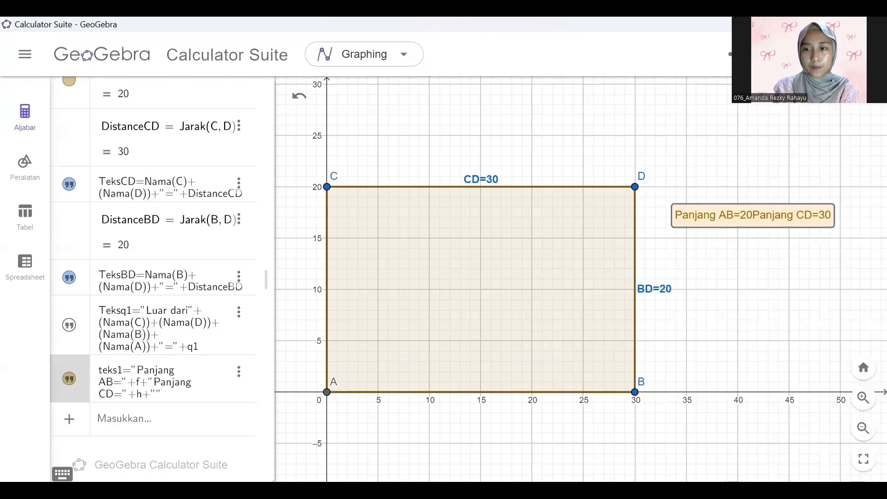
- Define DistanceAB as Distance(A,B)
{"action": "left_click", "coordinate": [208, 431]}
{"action": "type", "text": "DistanceAB ==Distance"}
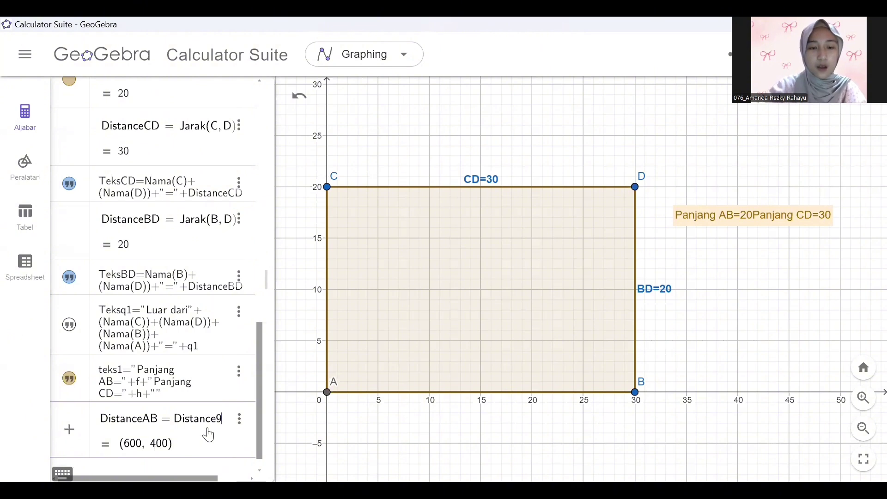
{"action": "type", "text": "(A,B"}
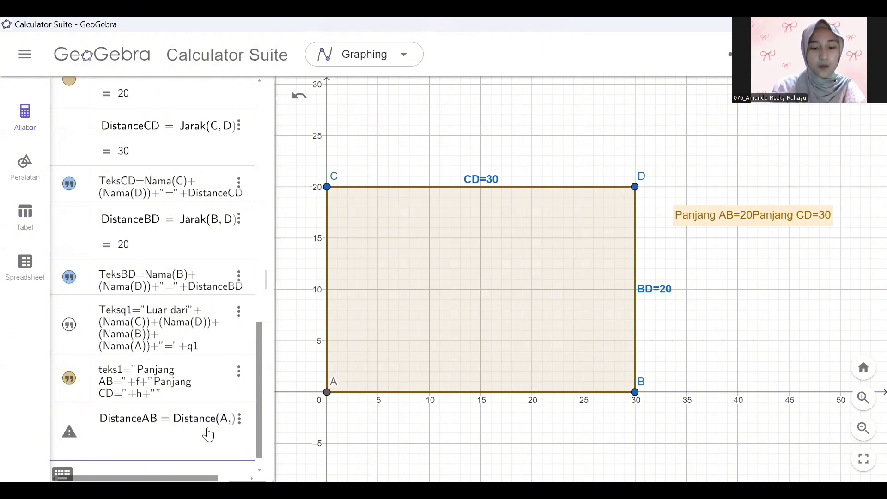
{"action": "key", "text": "Return"}
- Create the dynamic label text TeksAB=Name(A)+(Name(B))+"="+DistanceAB
{"action": "type", "text": "TeksAB="}
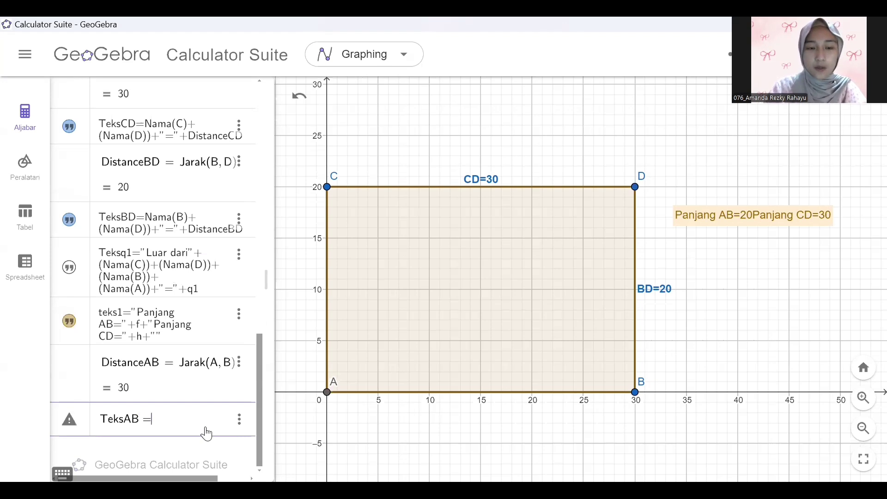
{"action": "type", "text": "Name(A"}
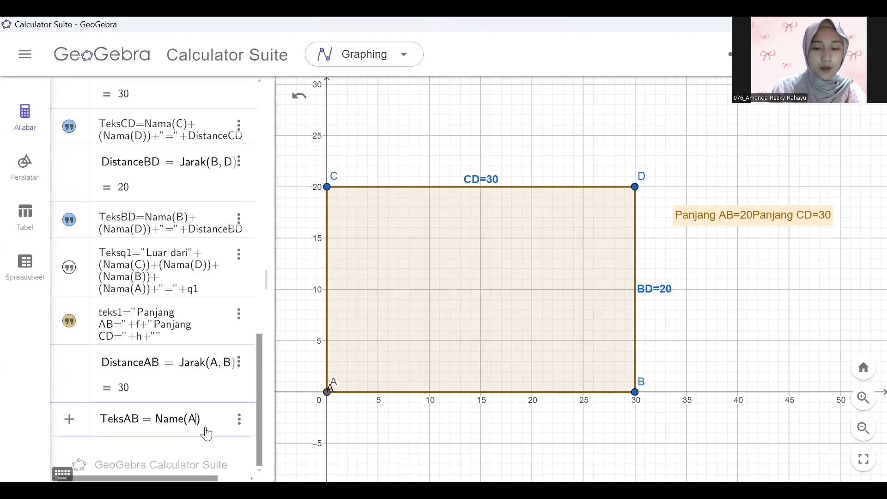
{"action": "type", "text": "+"}
{"action": "type", "text": "(Name"}
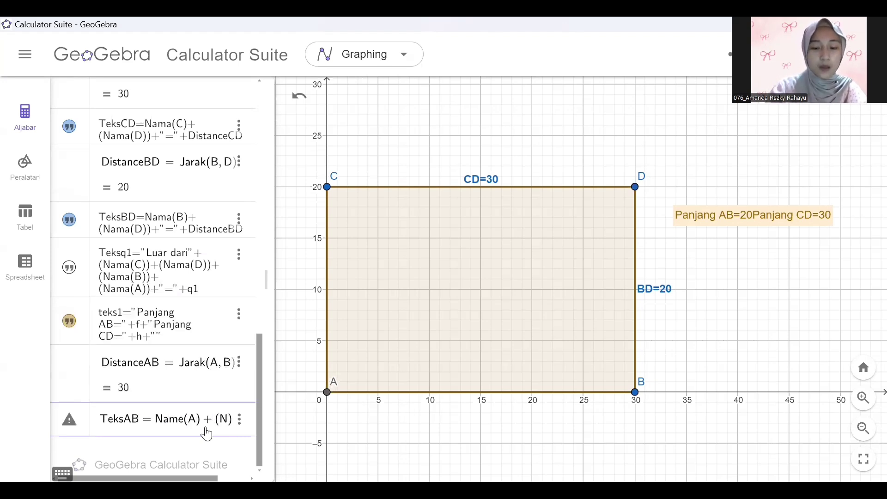
{"action": "type", "text": "(B)"}
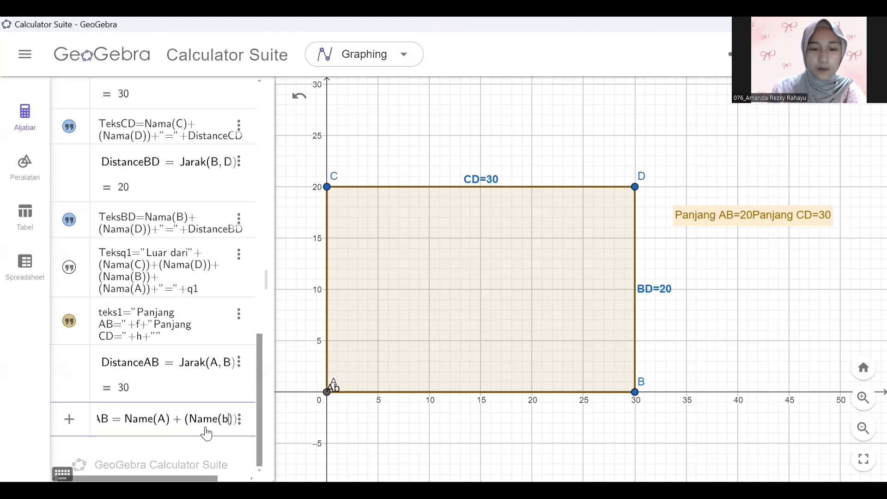
{"action": "type", "text": "+\"=+"}
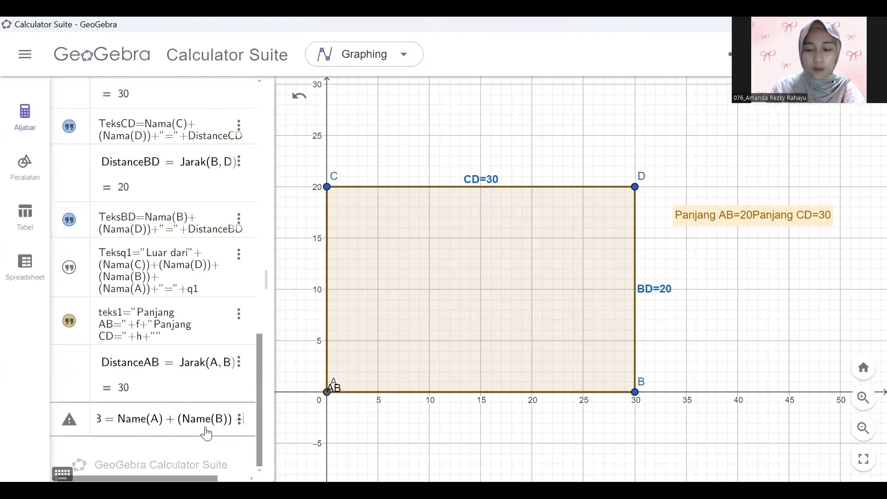
{"action": "type", "text": "DistanceAb"}
{"action": "key", "text": "BackSpace"}
{"action": "type", "text": "B"}
{"action": "key", "text": "Return"}
- Place the AB label at the middle of side AB and make it bold and blue
{"action": "left_click_drag", "start_coordinate": [605, 287], "coordinate": [478, 393]}
{"action": "double_click", "coordinate": [478, 392]}
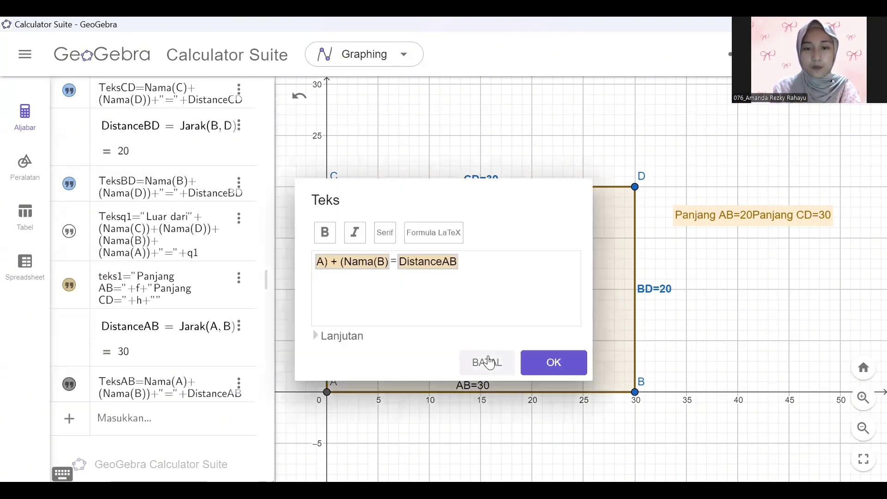
{"action": "left_click", "coordinate": [488, 363]}
{"action": "left_click", "coordinate": [533, 351]}
{"action": "left_click", "coordinate": [563, 378]}
{"action": "key", "text": "Escape"}
- Define DistanceCA as Distance(C, A)
{"action": "left_click", "coordinate": [223, 433]}
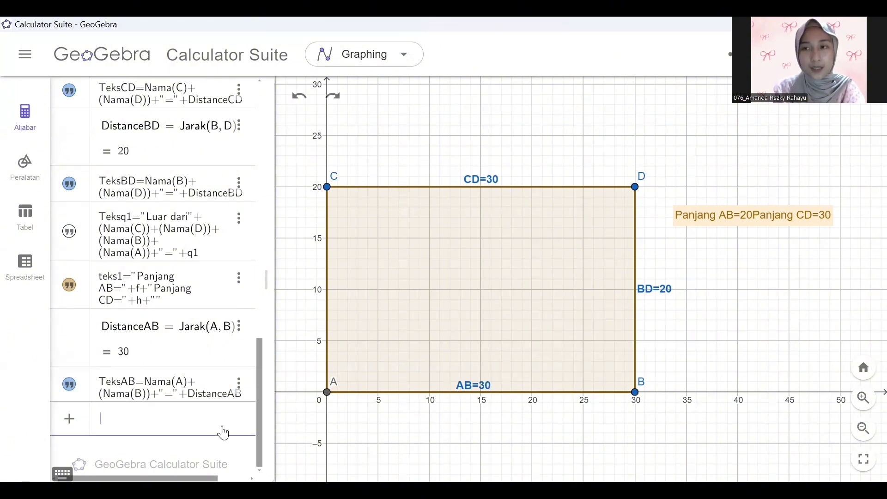
{"action": "type", "text": "Dista"}
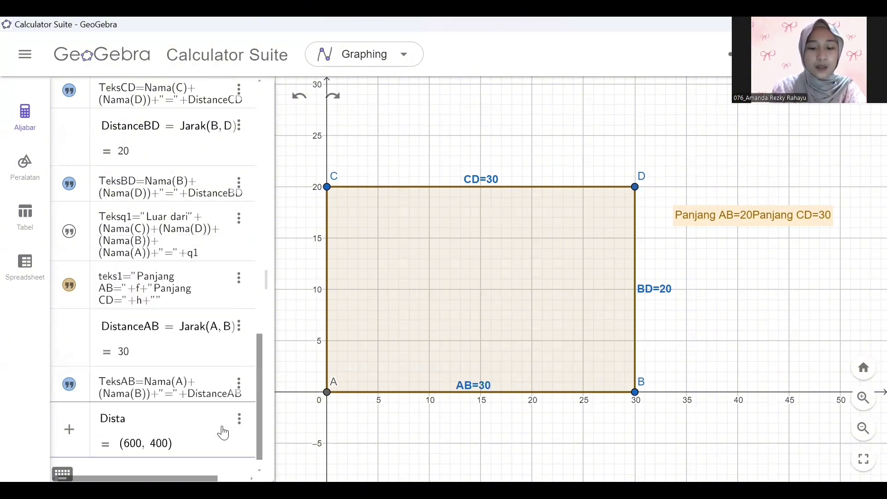
{"action": "type", "text": "nceCA = "}
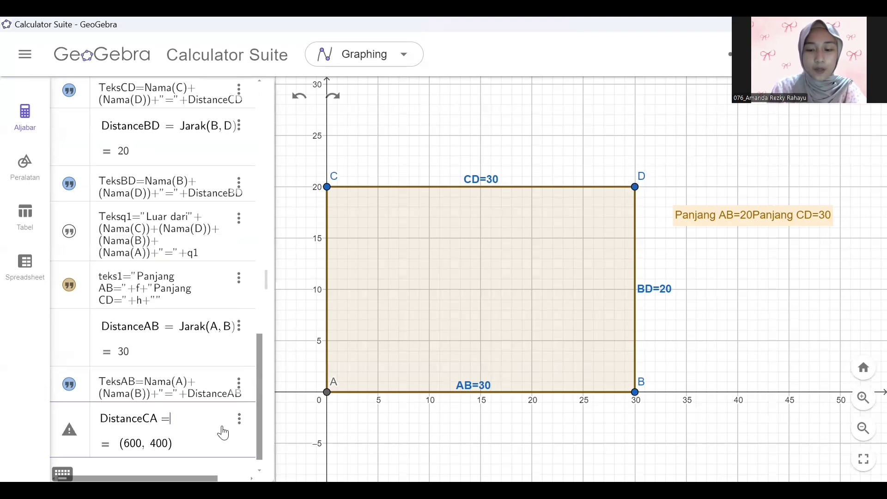
{"action": "type", "text": "Distance"}
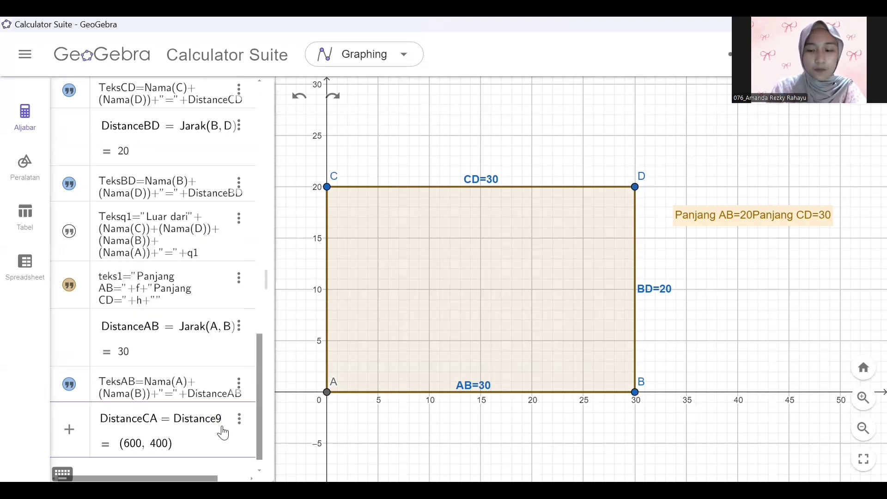
{"action": "type", "text": "(C, A"}
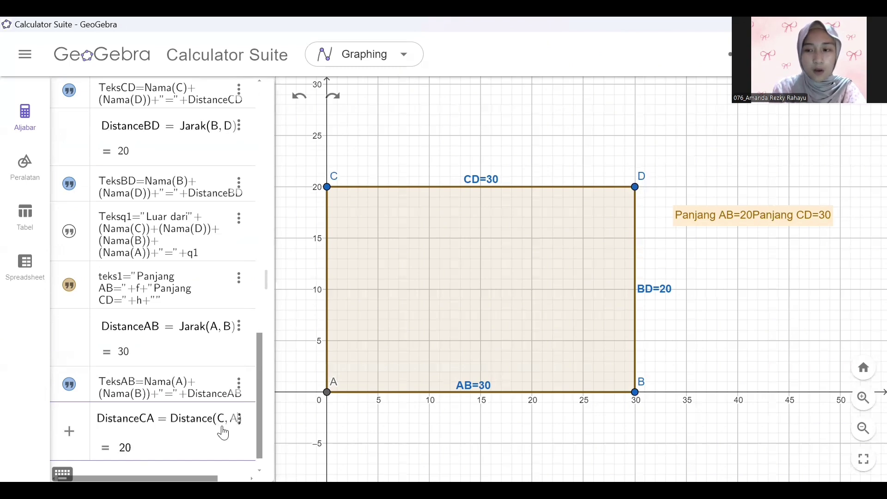
{"action": "key", "text": "Return"}
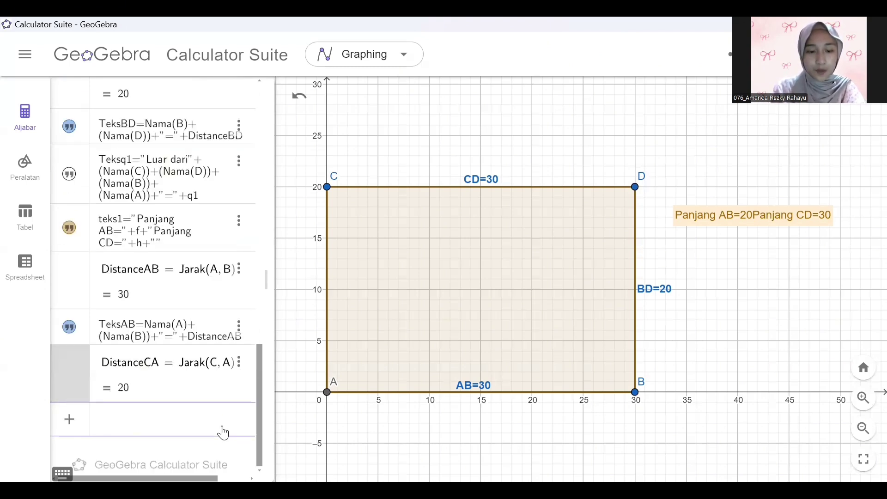
- Create the dynamic label text TeksCA=Name(C)+(Name(A))+"="+DistanceCA and place it beside the middle of side CA, inside the rectangle
{"action": "type", "text": "Teks"}
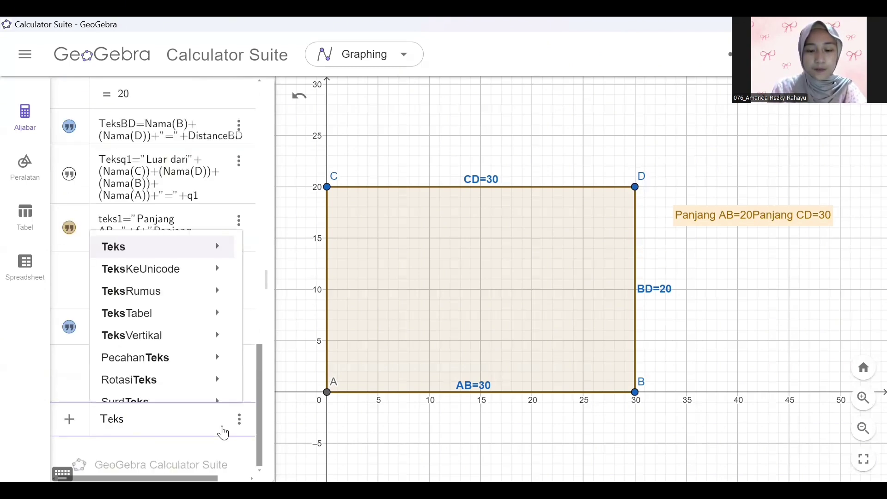
{"action": "type", "text": "CA=Name"}
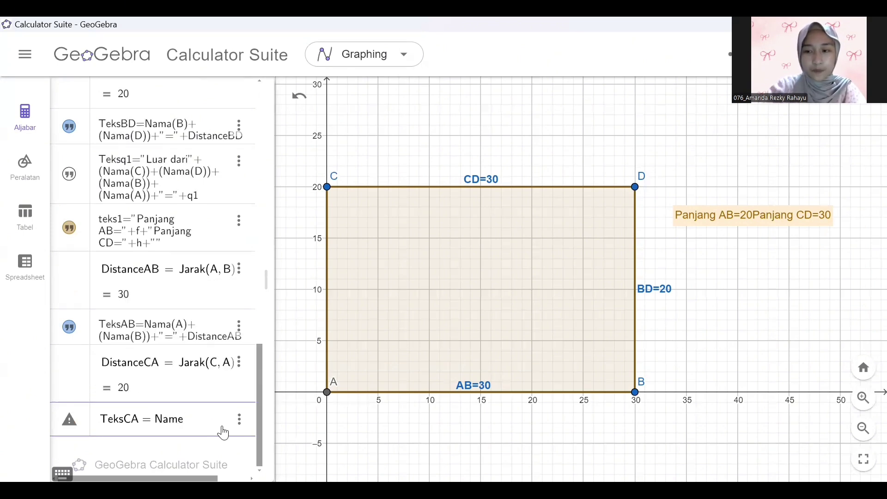
{"action": "type", "text": "(C"}
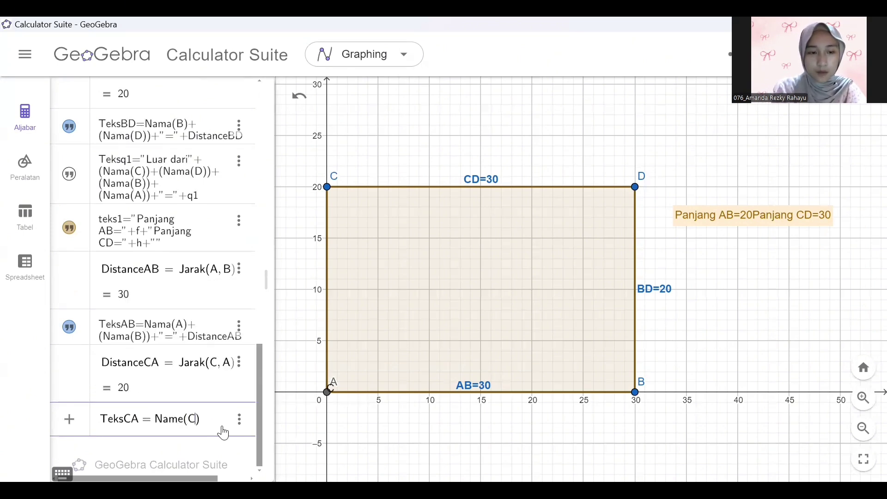
{"action": "type", "text": "+ (Name(A"}
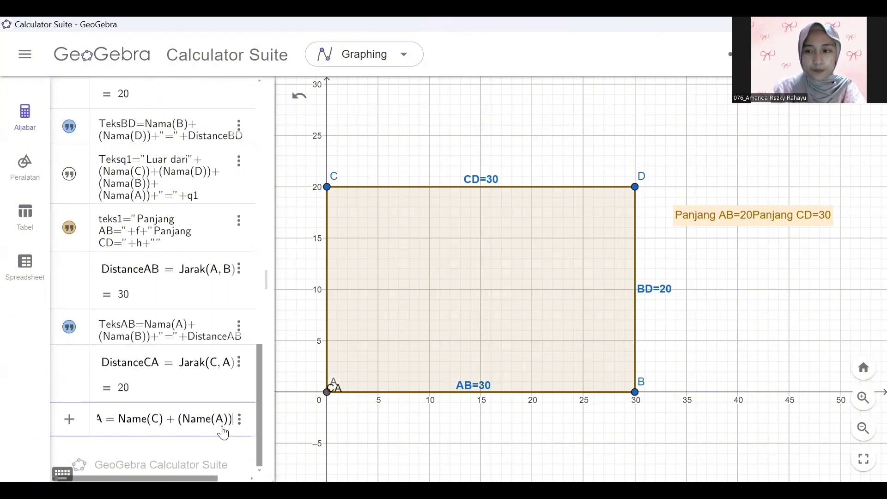
{"action": "type", "text": "+"}
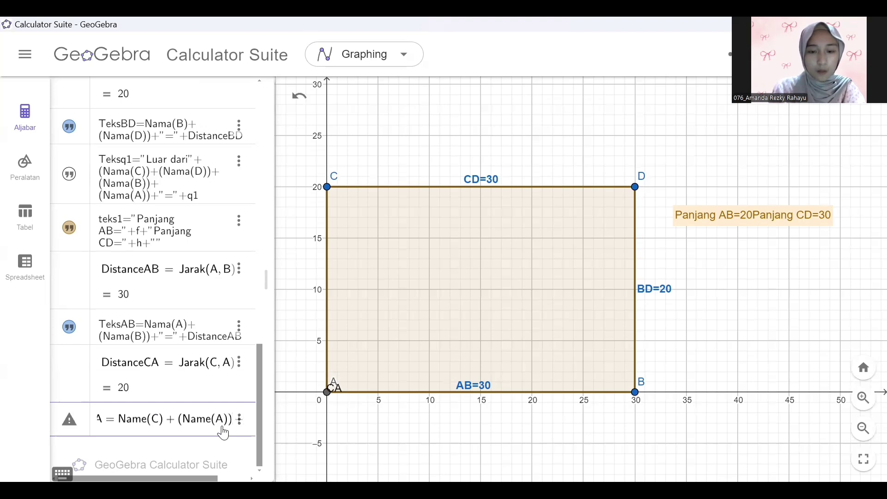
{"action": "type", "text": "\"="}
{"action": "type", "text": "+Distan"}
{"action": "type", "text": "ceCA"}
{"action": "key", "text": "Return"}
{"action": "left_click_drag", "start_coordinate": [336, 291], "coordinate": [351, 285]}
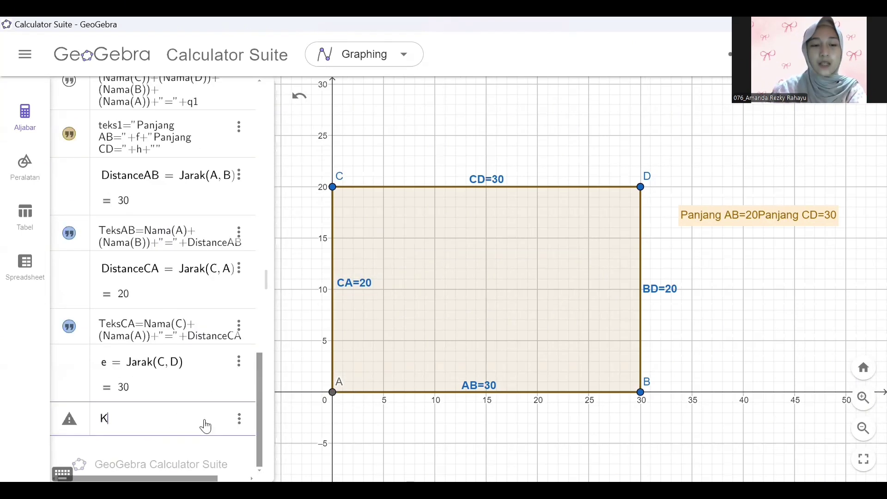
- Define the rectangle's perimeter as K = 2(AB + Distance(C, A))
{"action": "key", "text": "BackSpace"}
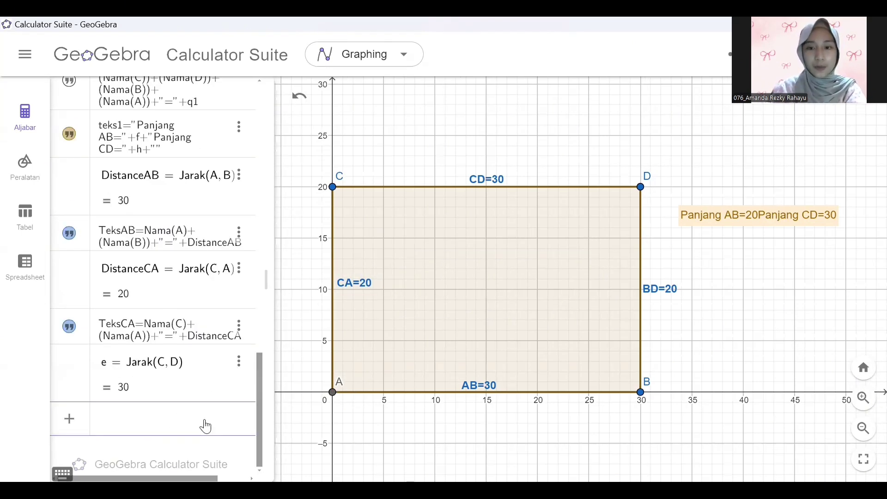
{"action": "type", "text": "K = "}
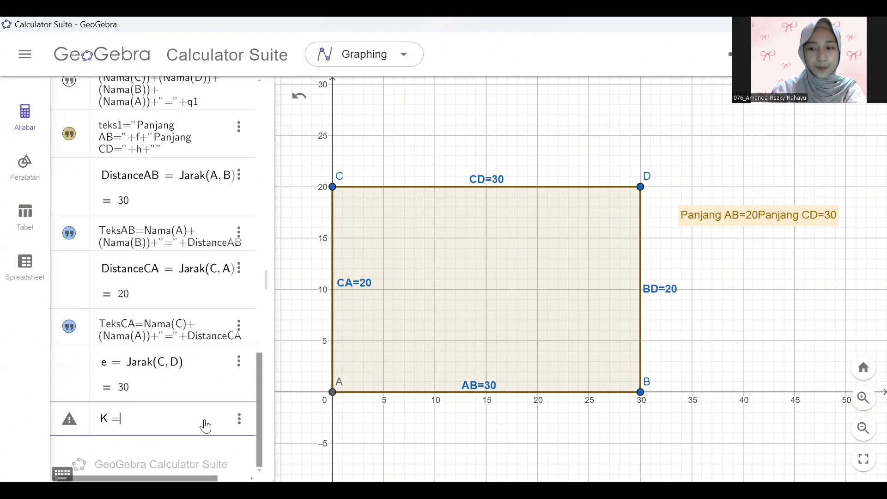
{"action": "type", "text": "2(AB + Distance"}
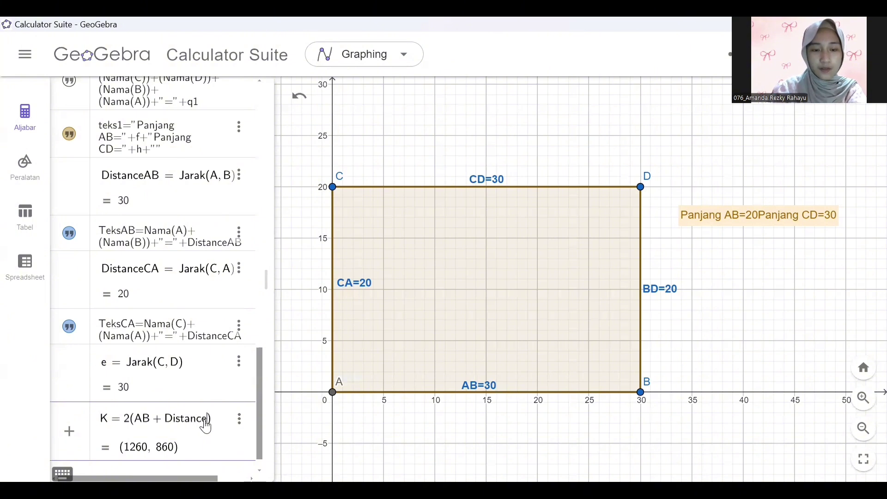
{"action": "type", "text": "(C, A"}
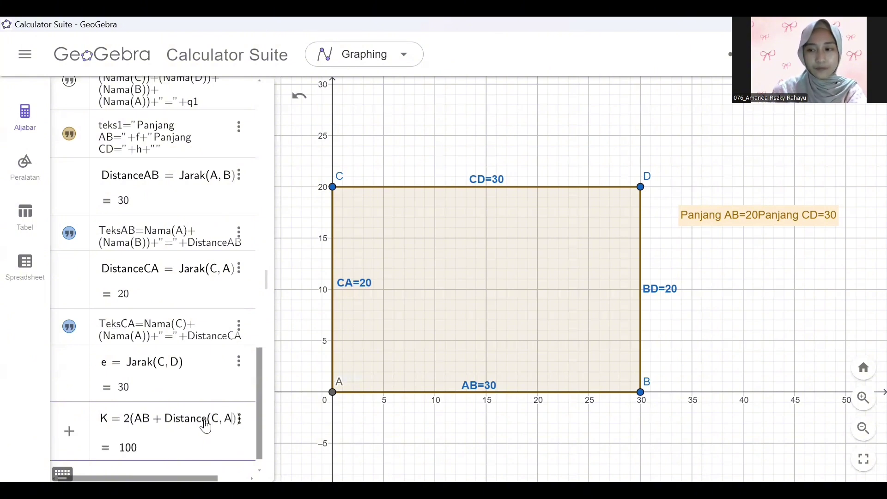
{"action": "key", "text": "Return"}
- Define ABCD = K
{"action": "type", "text": "AB"}
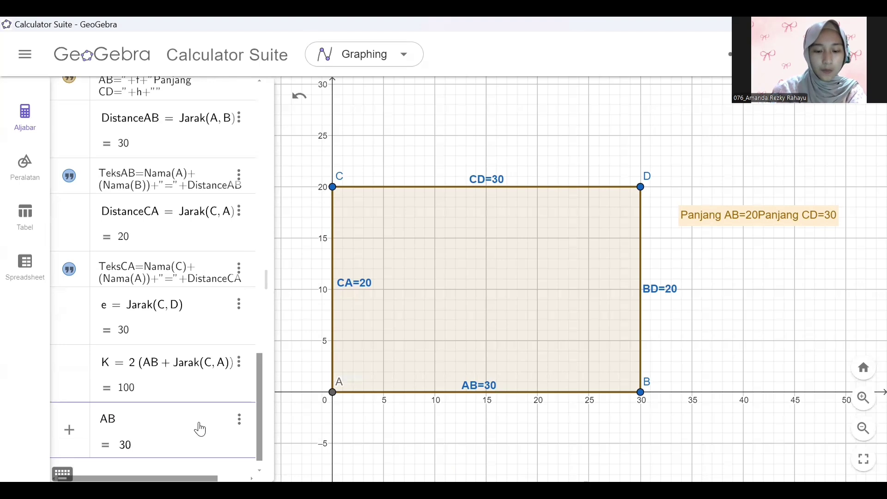
{"action": "type", "text": "CD=10"}
{"action": "key", "text": "BackSpace"}
{"action": "key", "text": "BackSpace"}
{"action": "type", "text": "K"}
{"action": "key", "text": "Return"}
- Create the dynamic perimeter text teks3="Keliling Persegi Panjang="+K+"" and hide it from the graph
{"action": "type", "text": "tek"}
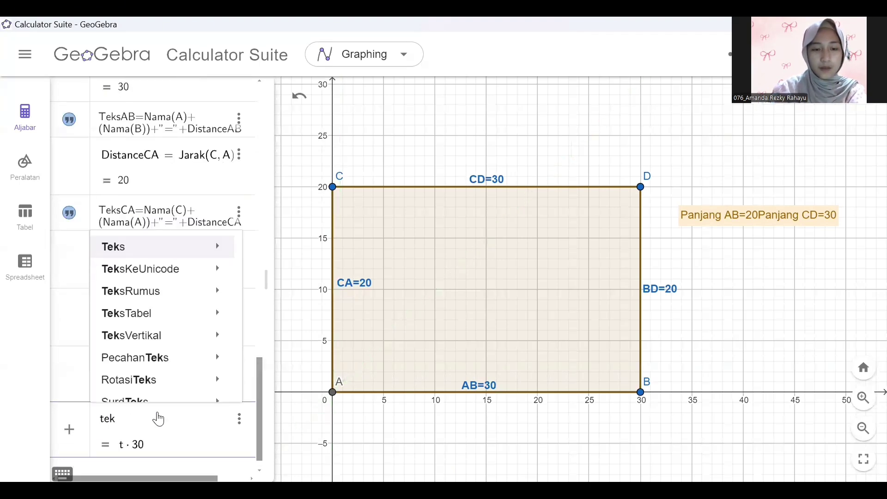
{"action": "type", "text": "s3=\""}
{"action": "type", "text": "Keliling "}
{"action": "type", "text": "per"}
{"action": "key", "text": "BackSpace"}
{"action": "key", "text": "BackSpace"}
{"action": "key", "text": "BackSpace"}
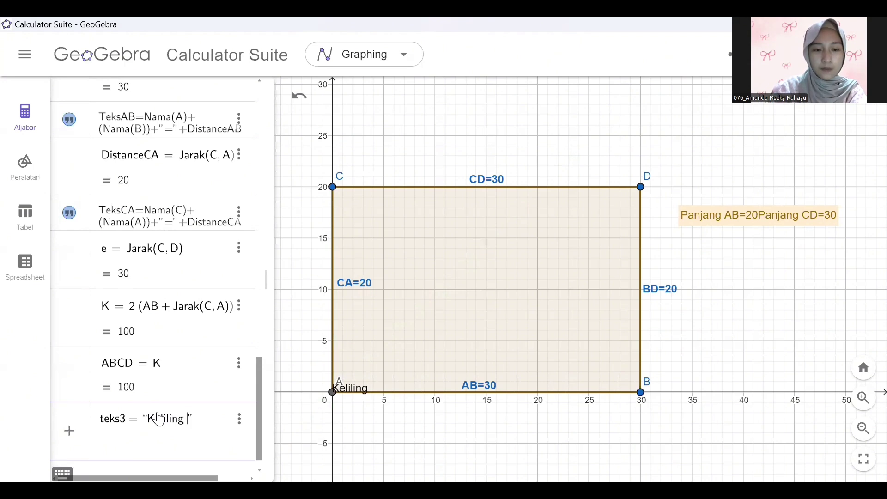
{"action": "type", "text": "Persegi "}
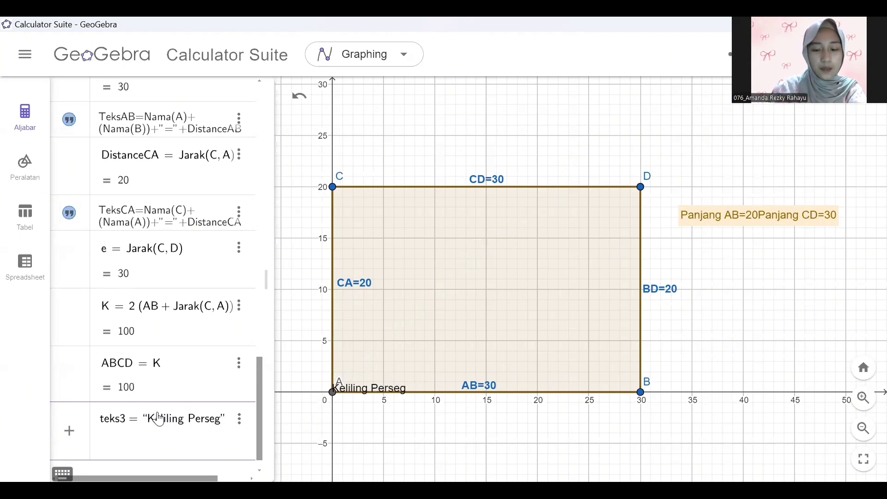
{"action": "type", "text": "Panjang"}
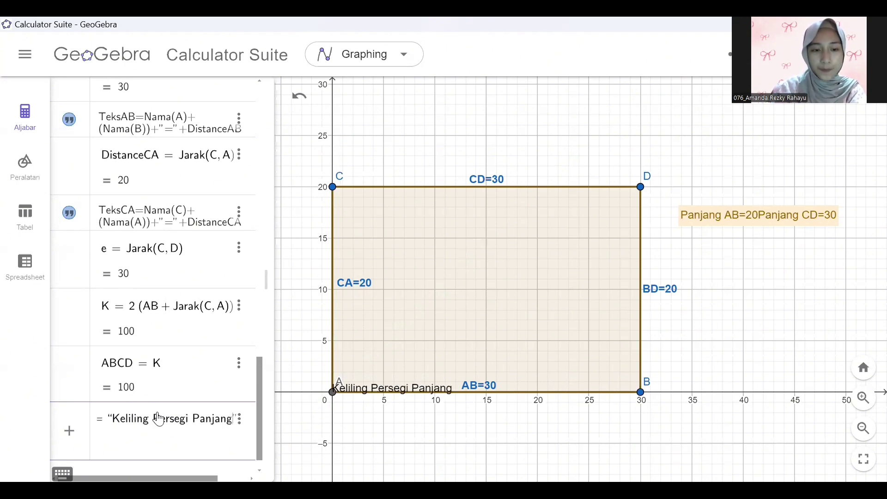
{"action": "type", "text": "="}
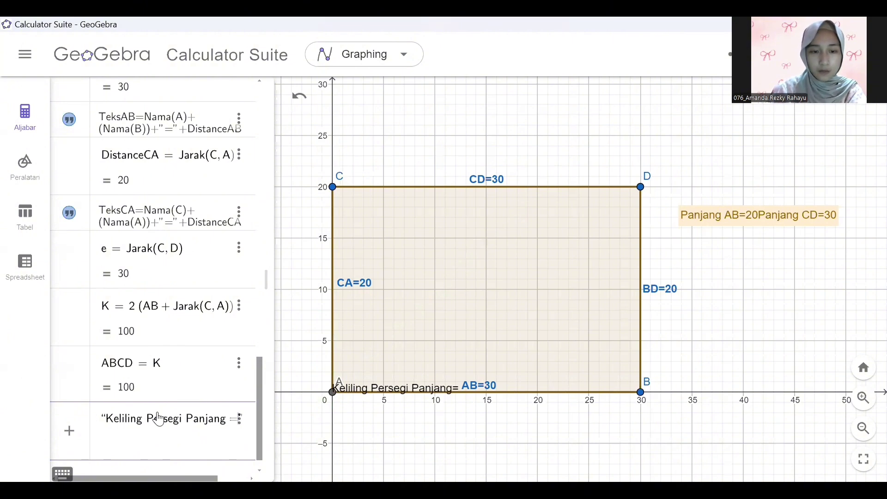
{"action": "key", "text": "Right"}
{"action": "type", "text": "+ "}
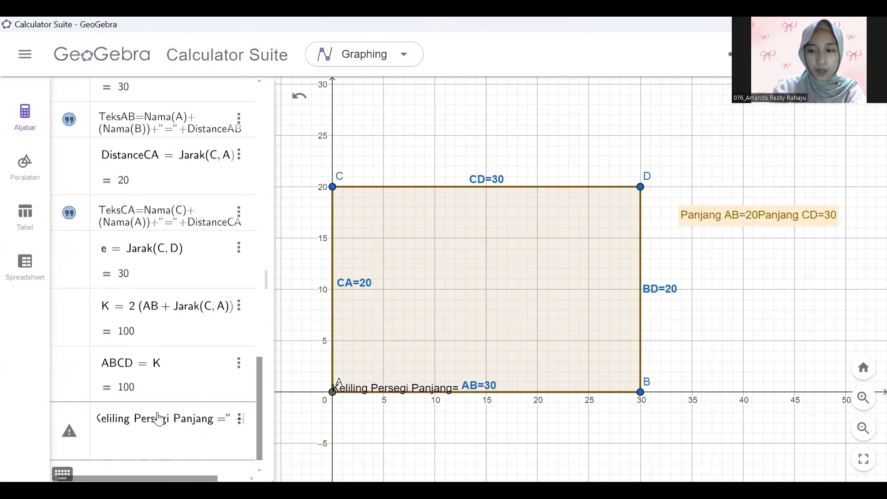
{"action": "type", "text": "K "}
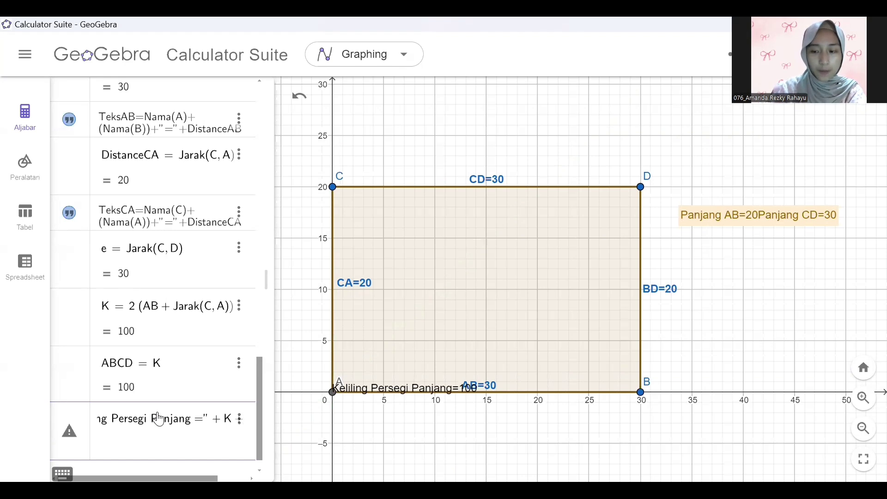
{"action": "type", "text": "+ \""}
{"action": "key", "text": "Return"}
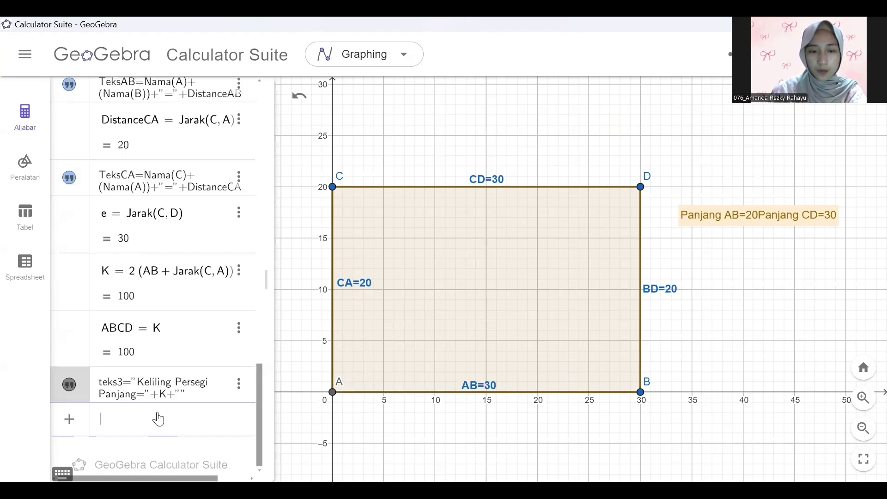
{"action": "left_click", "coordinate": [71, 385]}
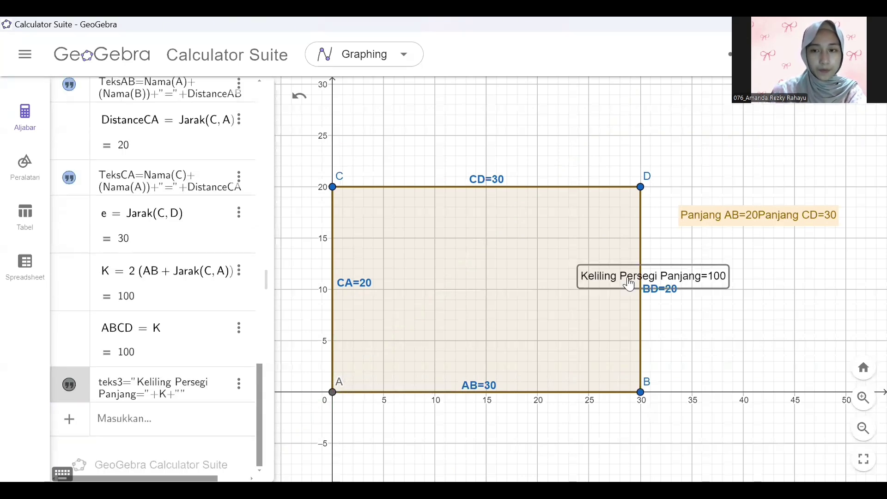
{"action": "left_click", "coordinate": [202, 434]}
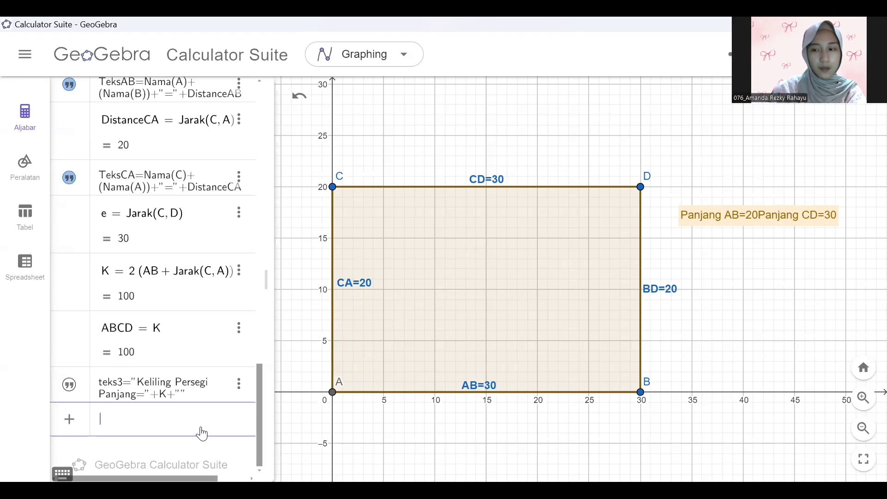
- Create the dynamic area text teks4="Luas Persegi Panjang="+q1
{"action": "type", "text": "teks4"}
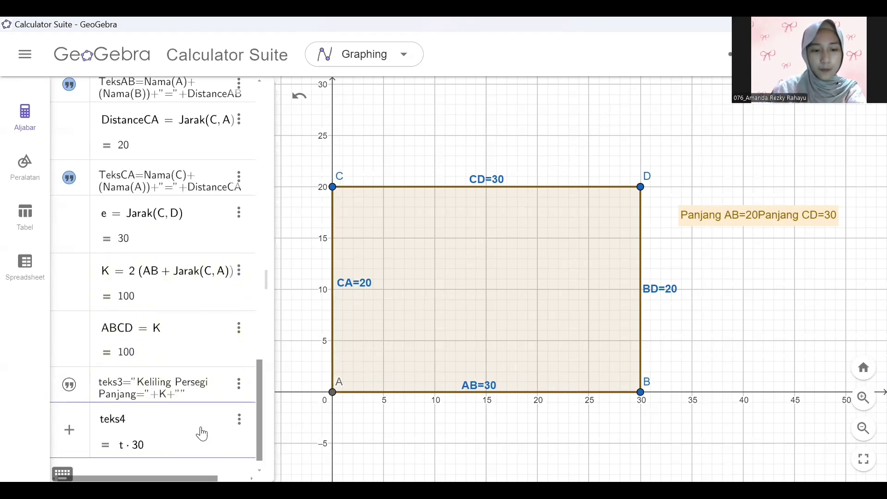
{"action": "type", "text": "="}
{"action": "type", "text": "\"Luas [”"}
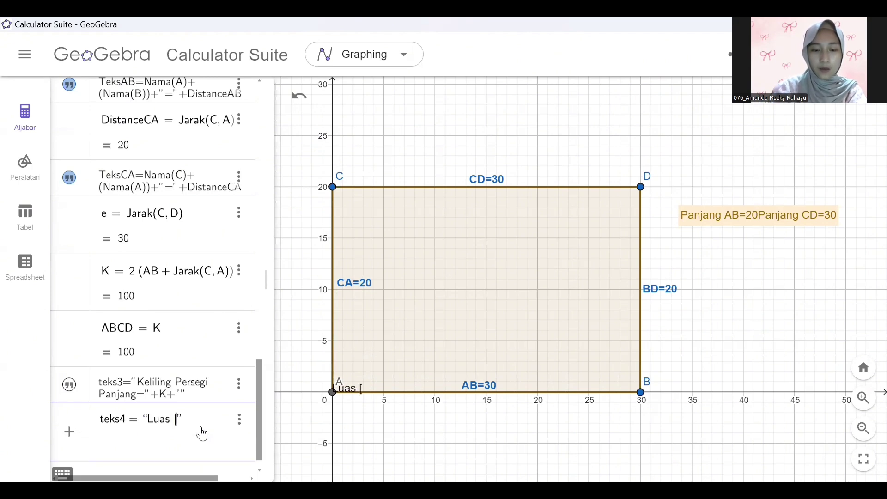
{"action": "key", "text": "BackSpace"}
{"action": "type", "text": "Perseg"}
{"action": "type", "text": "i Panjang"}
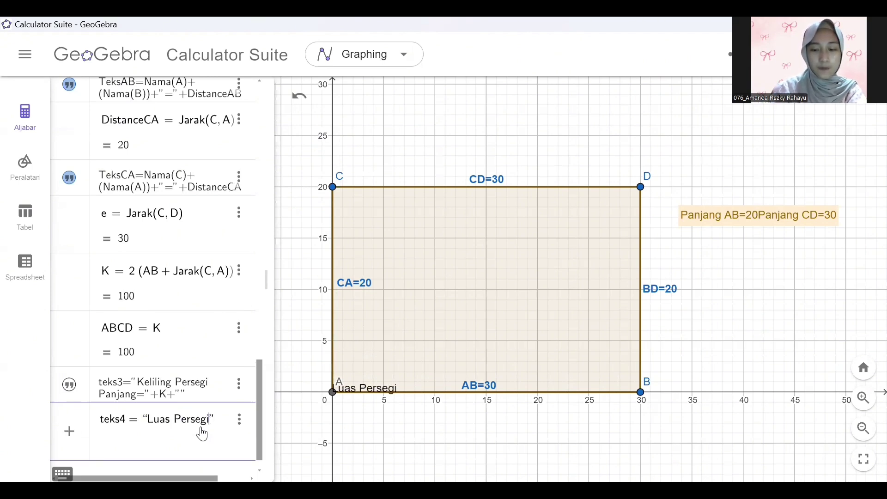
{"action": "type", "text": "="}
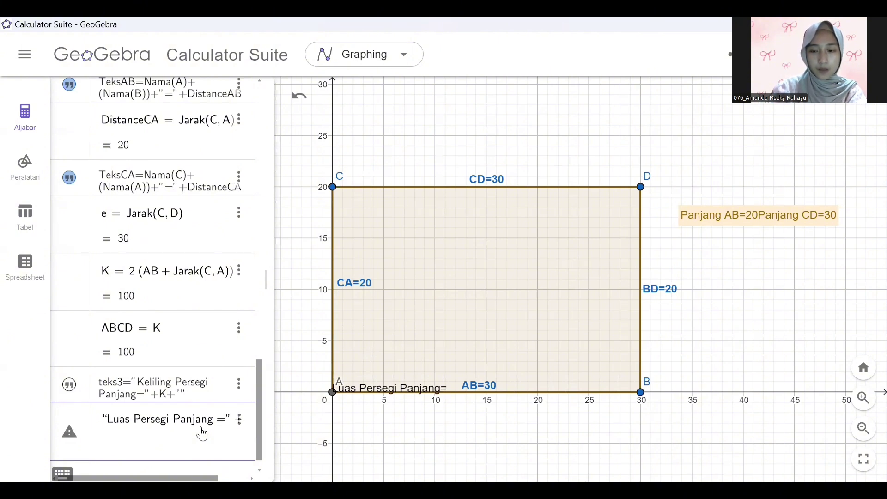
{"action": "type", "text": "+q1"}
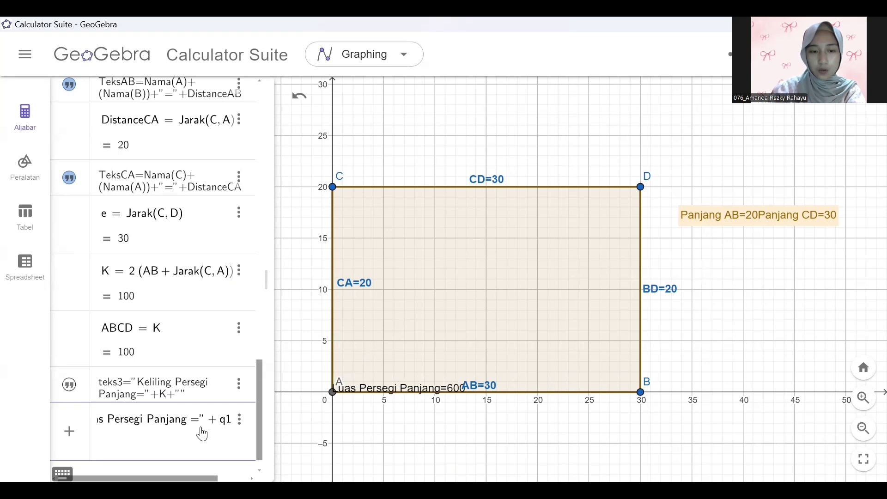
{"action": "type", "text": "+"}
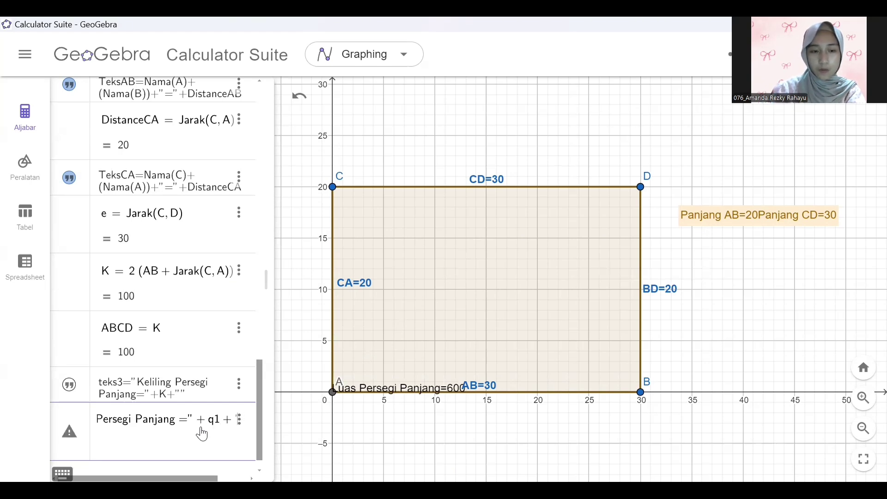
{"action": "key", "text": "BackSpace"}
{"action": "key", "text": "Return"}
- Place the perimeter text directly below the length text and give it background colour #FFEACD and text colour #CC9900
{"action": "left_click_drag", "start_coordinate": [702, 277], "coordinate": [807, 241]}
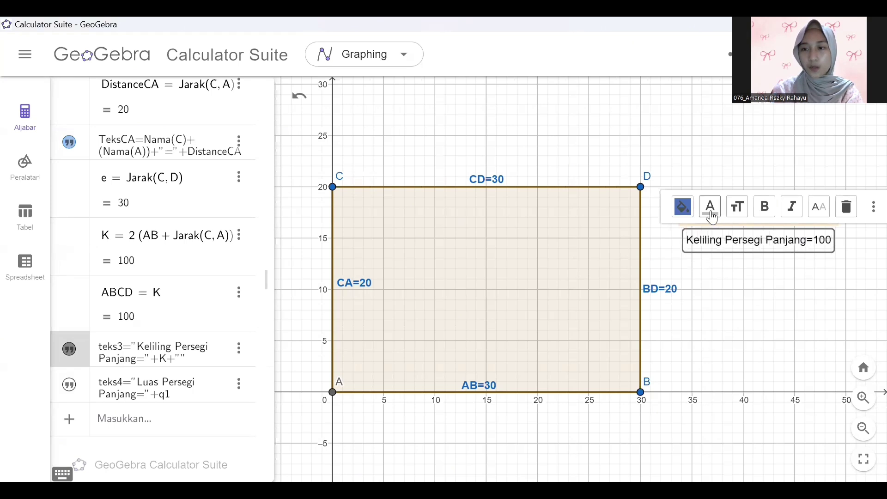
{"action": "left_click", "coordinate": [683, 206]}
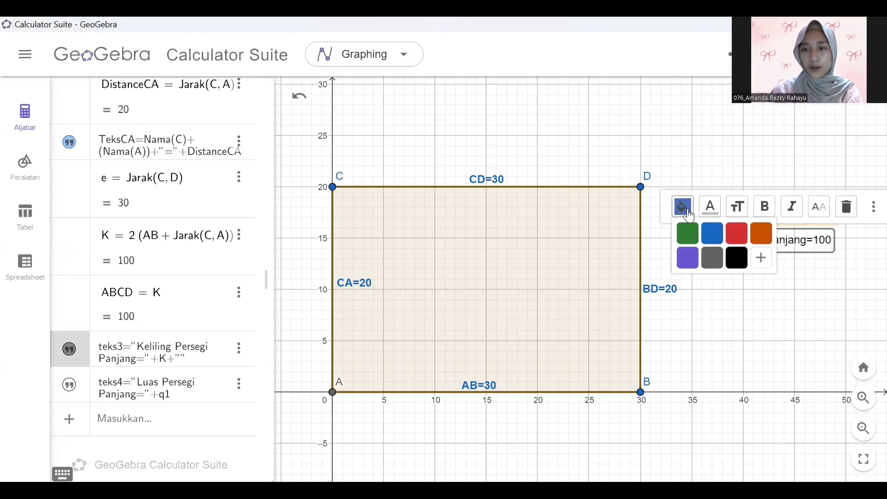
{"action": "left_click", "coordinate": [873, 206]}
{"action": "left_click", "coordinate": [829, 306]}
{"action": "left_click", "coordinate": [644, 90]}
{"action": "left_click", "coordinate": [598, 182]}
{"action": "left_click", "coordinate": [612, 404]}
{"action": "left_click", "coordinate": [597, 169]}
{"action": "left_click", "coordinate": [597, 183]}
{"action": "left_click", "coordinate": [593, 381]}
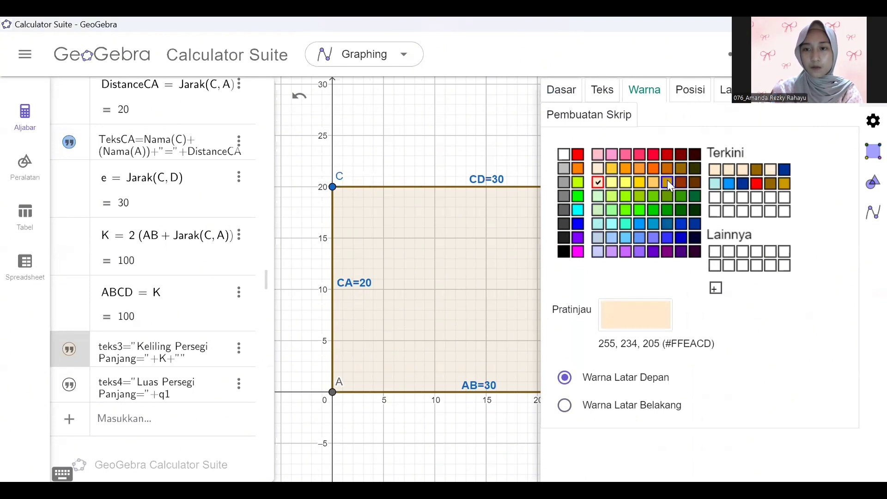
{"action": "left_click", "coordinate": [667, 182]}
{"action": "left_click", "coordinate": [873, 90]}
- Show the area text teks4, place it under the perimeter text, and give it the same cream background with dark brown lettering
{"action": "left_click", "coordinate": [67, 386]}
{"action": "left_click_drag", "start_coordinate": [665, 281], "coordinate": [773, 271]}
{"action": "right_click", "coordinate": [772, 274]}
{"action": "left_click", "coordinate": [811, 346]}
{"action": "left_click", "coordinate": [644, 90]}
{"action": "left_click", "coordinate": [597, 183]}
{"action": "left_click", "coordinate": [631, 405]}
{"action": "left_click", "coordinate": [648, 383]}
{"action": "left_click", "coordinate": [682, 168]}
{"action": "left_click", "coordinate": [873, 90]}
- Change the perimeter text's foreground colour to the same dark brown as the area text
{"action": "right_click", "coordinate": [783, 246]}
{"action": "left_click", "coordinate": [821, 325]}
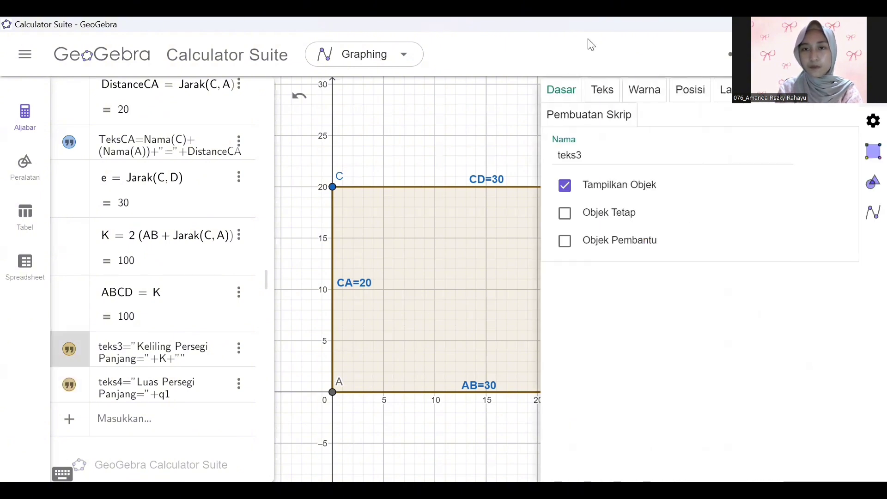
{"action": "left_click", "coordinate": [655, 91]}
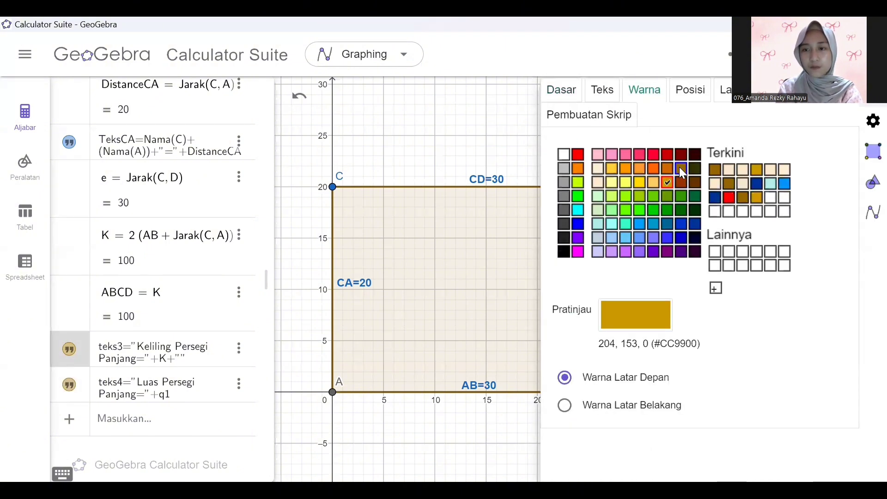
{"action": "left_click", "coordinate": [682, 169]}
{"action": "left_click", "coordinate": [873, 90]}
- Make the perimeter, area and side-length texts beside the rectangle bold
{"action": "left_click", "coordinate": [784, 237]}
{"action": "left_click", "coordinate": [765, 208]}
{"action": "left_click", "coordinate": [781, 264]}
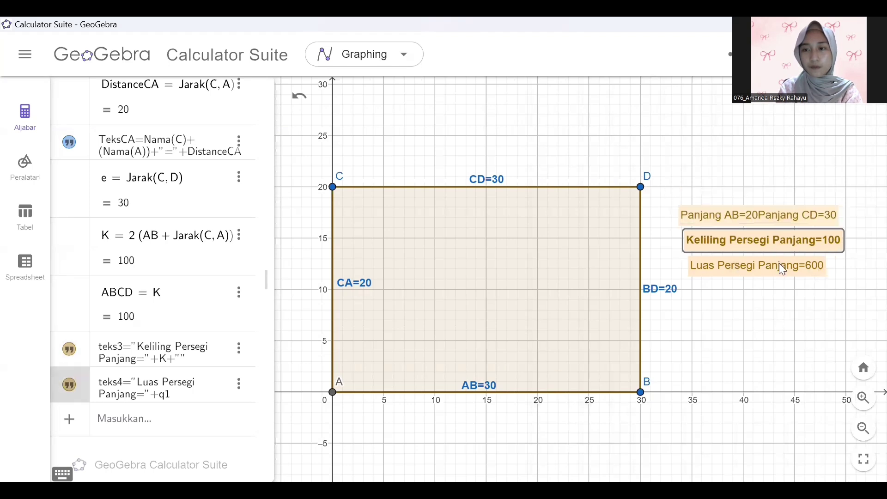
{"action": "left_click", "coordinate": [765, 232]}
{"action": "left_click", "coordinate": [773, 210]}
{"action": "left_click", "coordinate": [766, 184]}
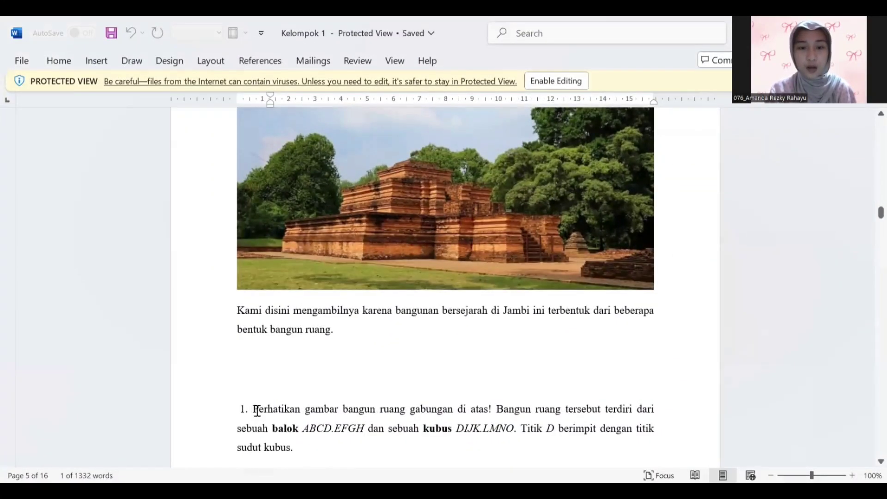
- Read problem 1 about the combined cuboid ABCD.EFGH and cube DIJK.LMNO, going through its given lengths one by one
{"action": "left_click_drag", "start_coordinate": [254, 409], "coordinate": [489, 418]}
{"action": "left_click_drag", "start_coordinate": [493, 418], "coordinate": [660, 446]}
{"action": "scroll", "coordinate": [331, 350], "scroll_direction": "down", "scroll_amount": 5}
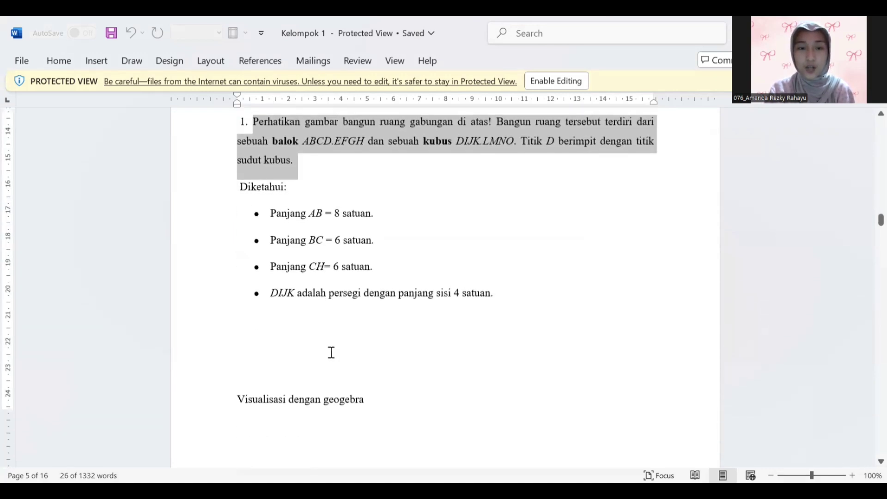
{"action": "left_click", "coordinate": [296, 210]}
{"action": "left_click_drag", "start_coordinate": [295, 210], "coordinate": [376, 210]}
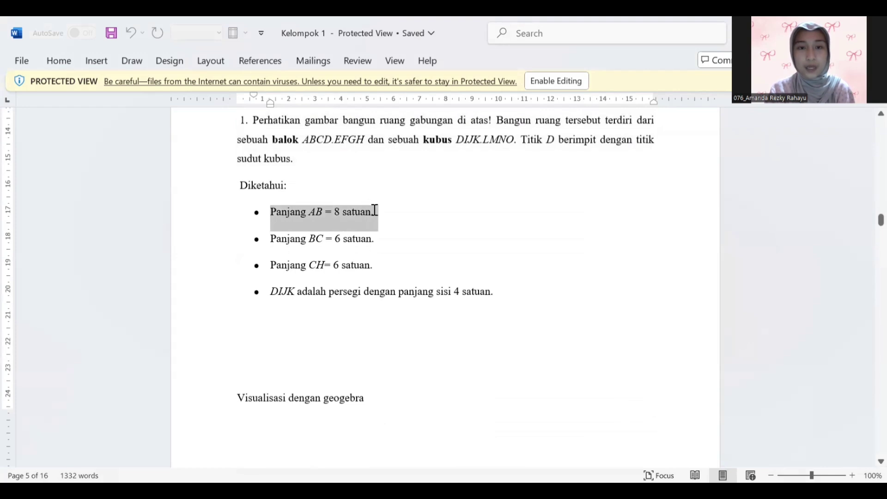
{"action": "left_click_drag", "start_coordinate": [266, 240], "coordinate": [408, 245]}
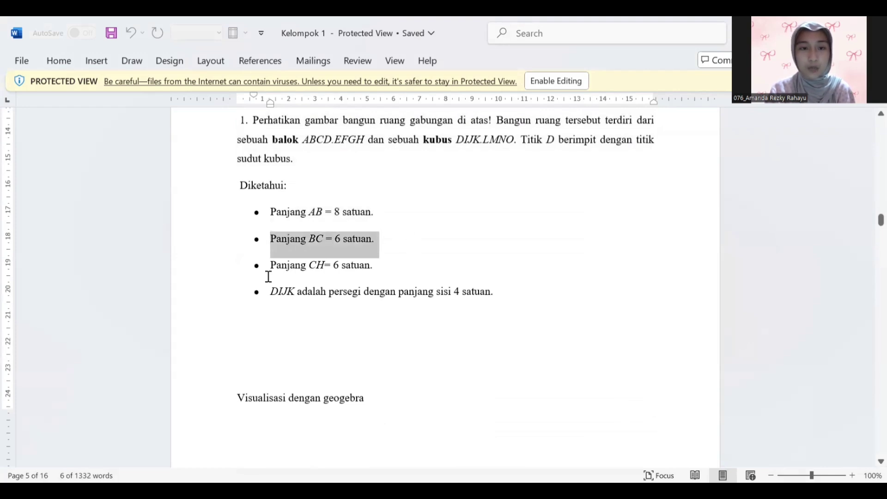
{"action": "left_click_drag", "start_coordinate": [265, 268], "coordinate": [420, 278]}
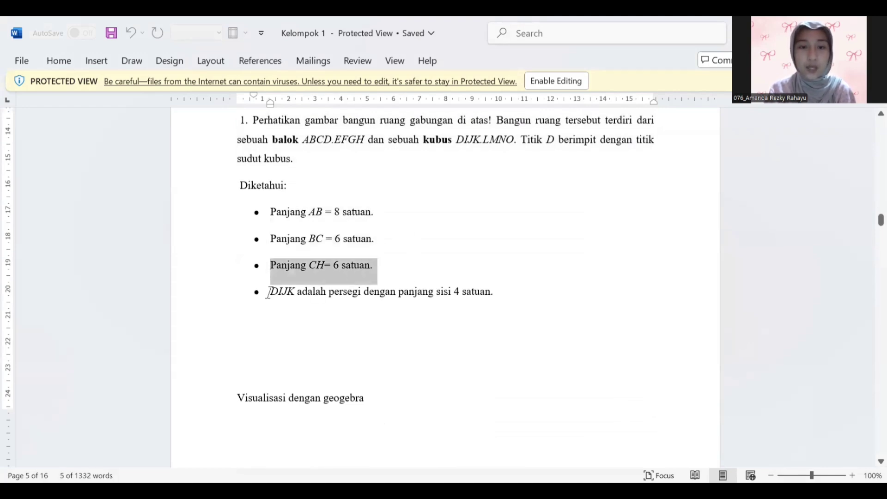
{"action": "left_click_drag", "start_coordinate": [272, 292], "coordinate": [423, 301]}
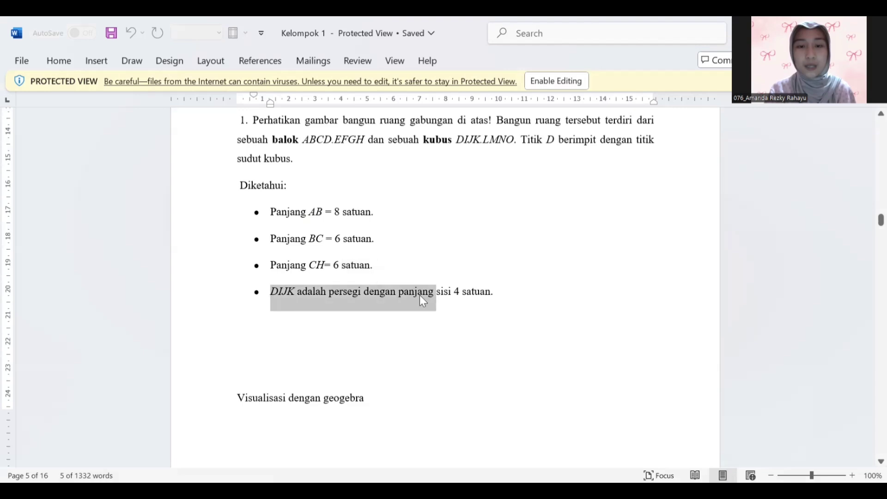
{"action": "left_click", "coordinate": [278, 295]}
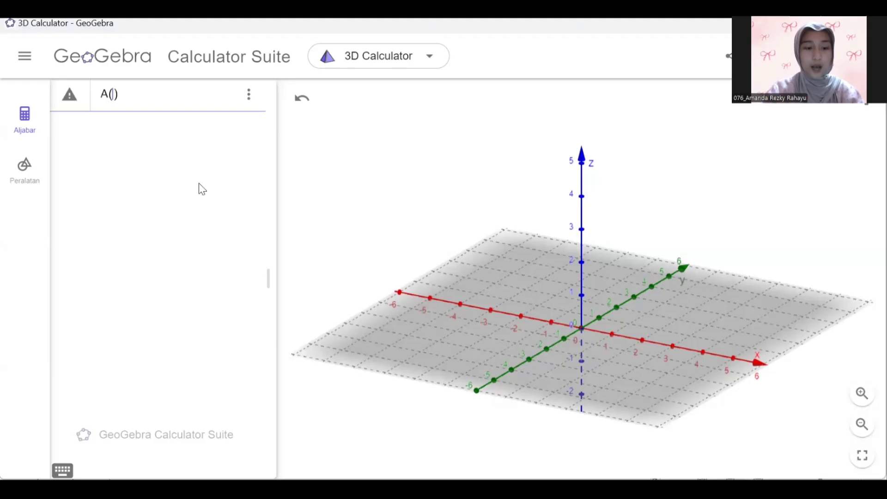
- Plot the base points A = (1, 0), B = (9, 0), C = (9, 6) and D = (1, 6)
{"action": "type", "text": "1, "}
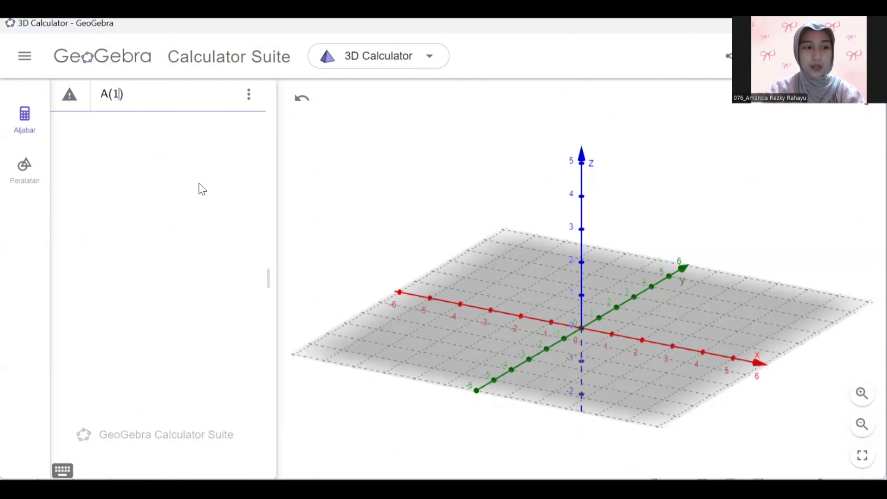
{"action": "type", "text": "0"}
{"action": "key", "text": "Return"}
{"action": "type", "text": "B = (9, 0"}
{"action": "key", "text": "Return"}
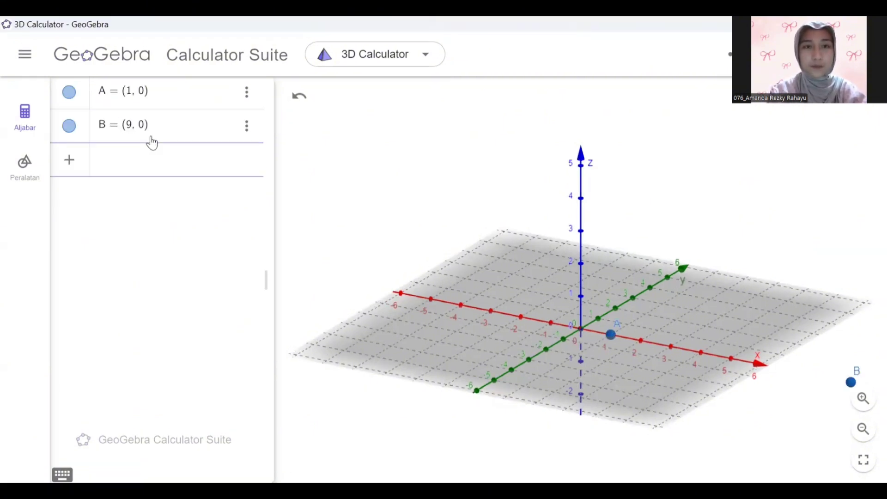
{"action": "left_click", "coordinate": [145, 164]}
{"action": "type", "text": "C = (9, 6"}
{"action": "key", "text": "Return"}
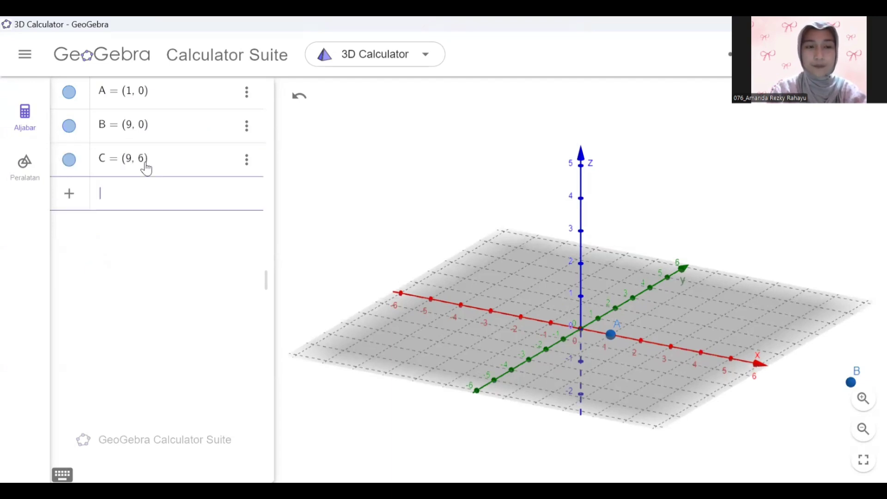
{"action": "type", "text": "D = (1"}
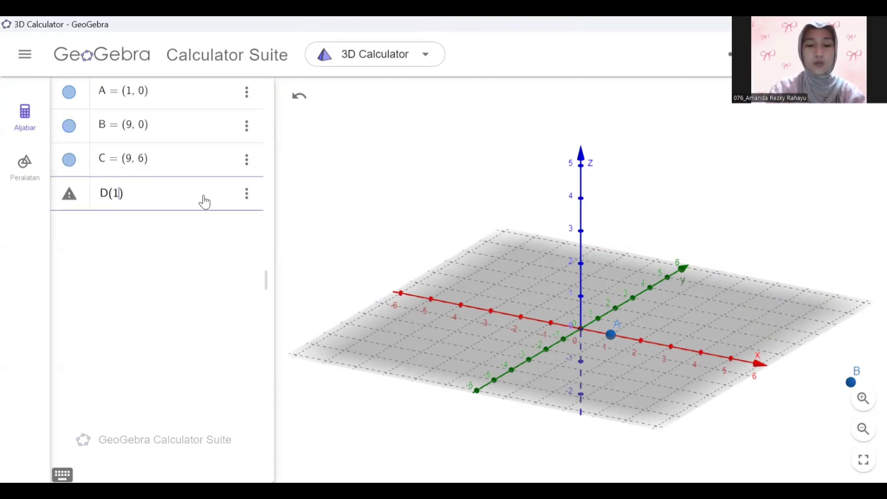
{"action": "type", "text": ", 6"}
{"action": "key", "text": "Return"}
- Join A, B, C and D into a polygon and add the points i = (1, 10) and j = (5, 10)
{"action": "type", "text": "P"}
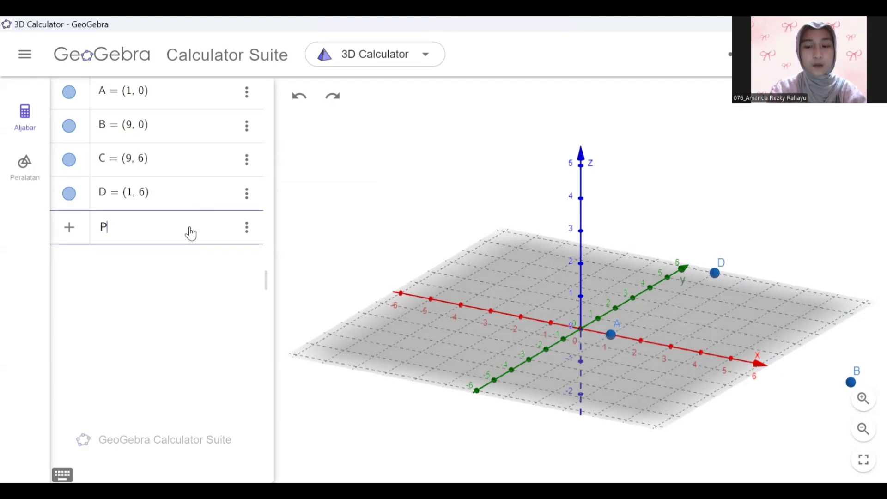
{"action": "type", "text": "olygon(A, B, C, D"}
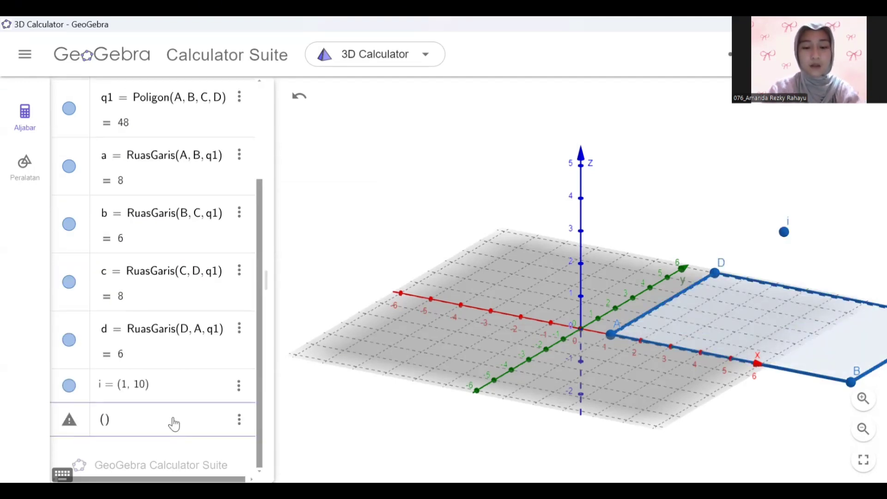
{"action": "type", "text": "5,10"}
{"action": "key", "text": "Return"}
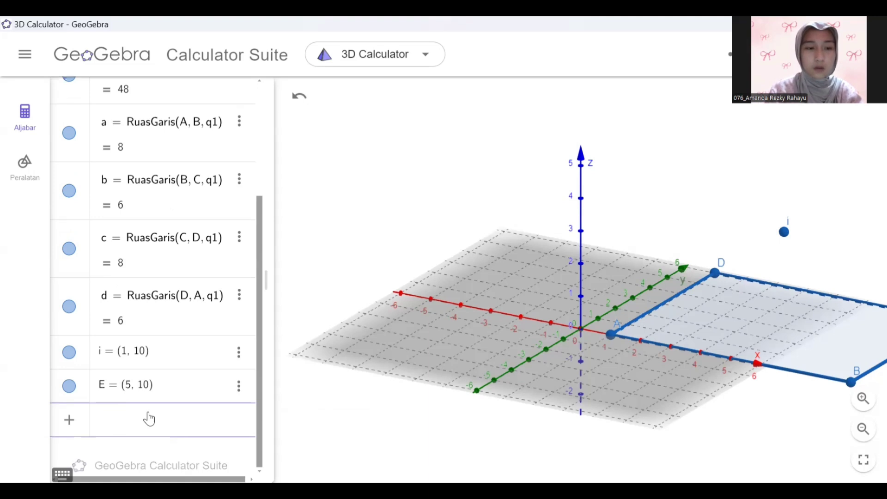
{"action": "left_click", "coordinate": [101, 389]}
{"action": "key", "text": "BackSpace"}
{"action": "type", "text": "j"}
{"action": "key", "text": "Return"}
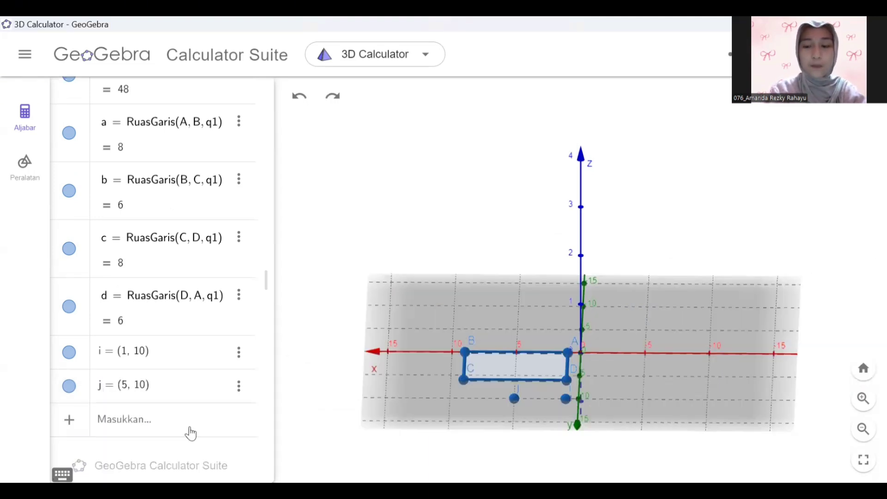
- Create point k on side c of the rectangle and move it to (5, 6)
{"action": "left_click", "coordinate": [190, 433]}
{"action": "type", "text": "k"}
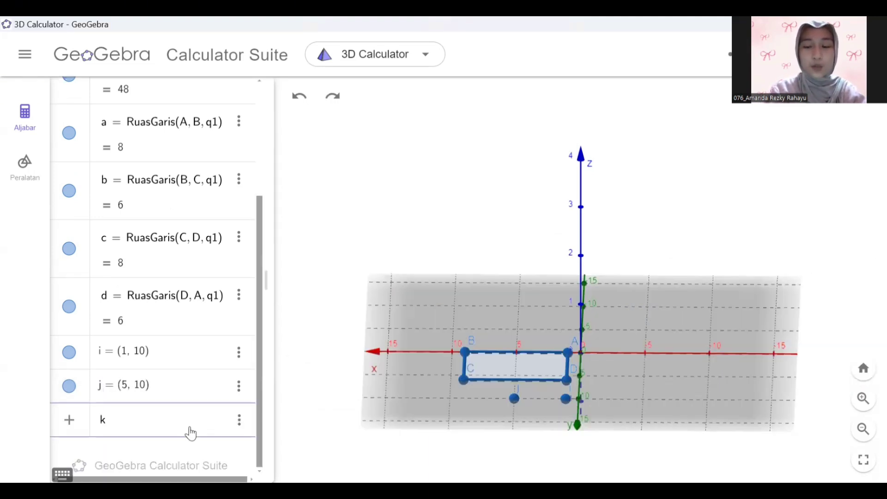
{"action": "type", "text": " = point(c"}
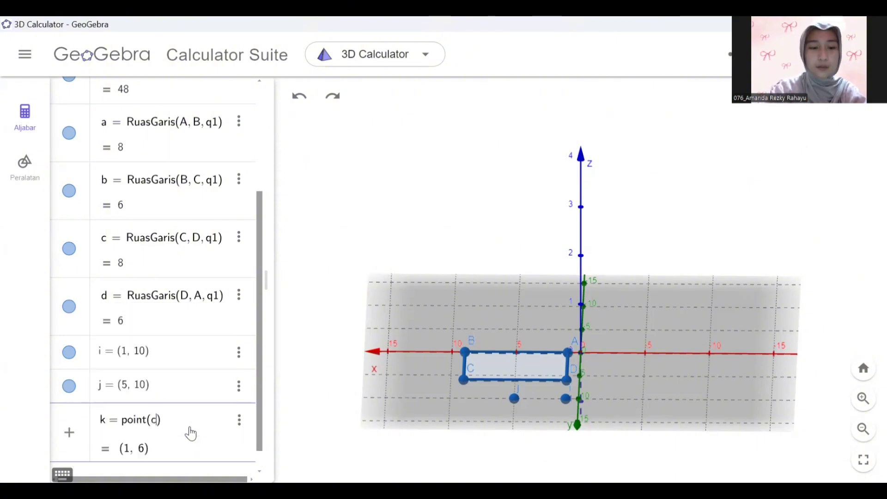
{"action": "key", "text": "Return"}
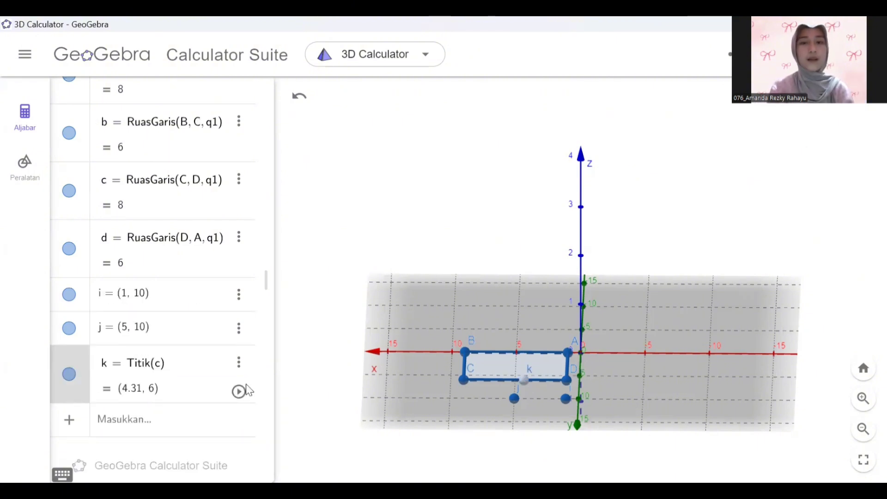
- Create the square base with Polygon(D, i, j, k)
{"action": "left_click", "coordinate": [190, 433]}
{"action": "type", "text": "Po"}
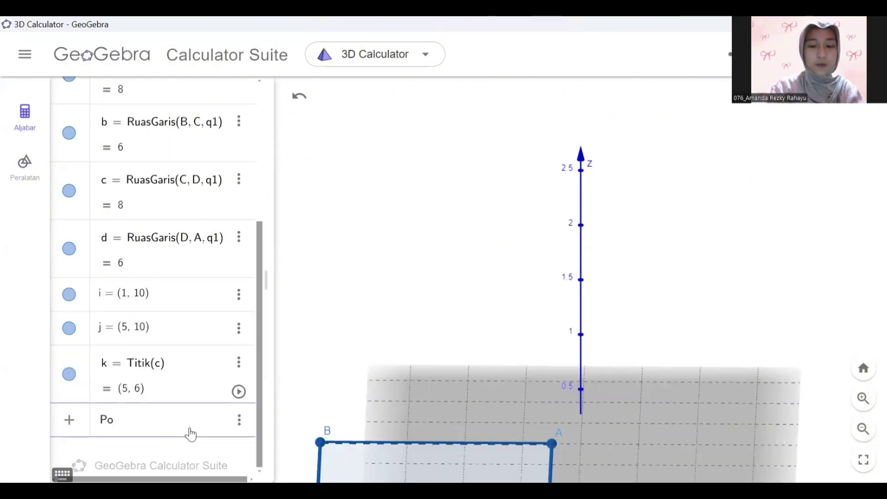
{"action": "type", "text": "lygon(D, i"}
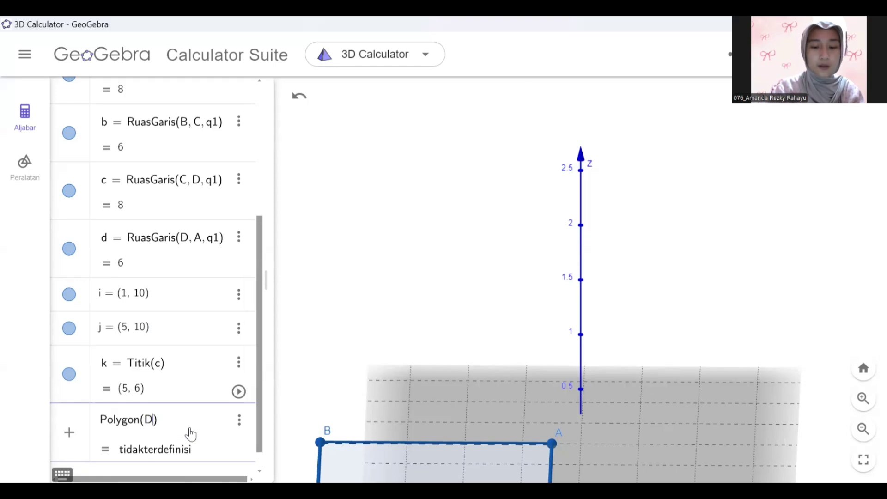
{"action": "type", "text": ", j, k"}
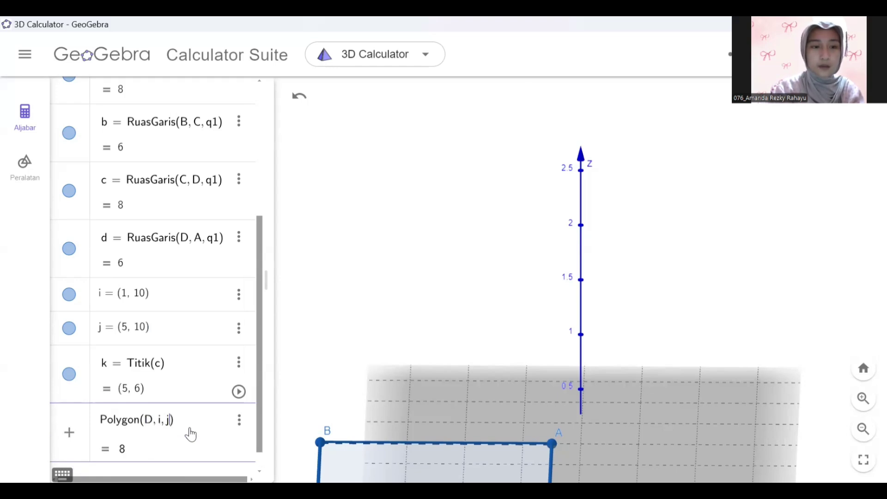
{"action": "key", "text": "Return"}
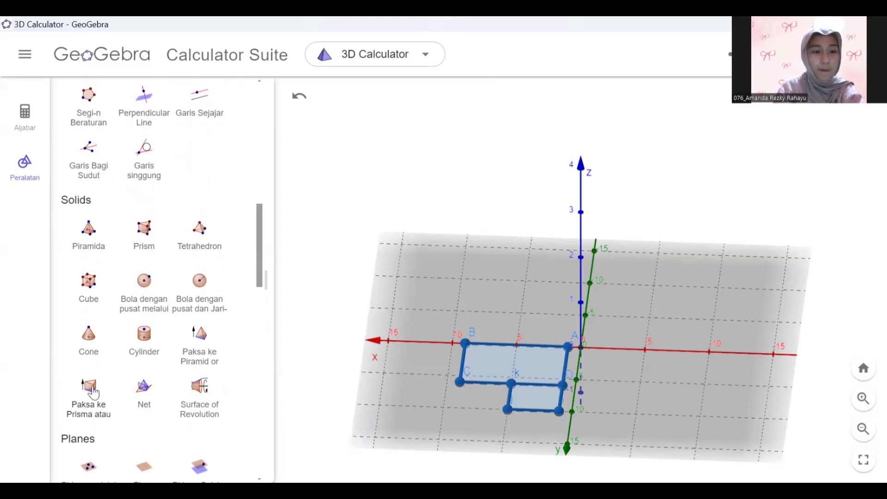
- Extrude the rectangular base ABCD into a prism with height 6
{"action": "left_click", "coordinate": [90, 388]}
{"action": "left_click", "coordinate": [527, 368]}
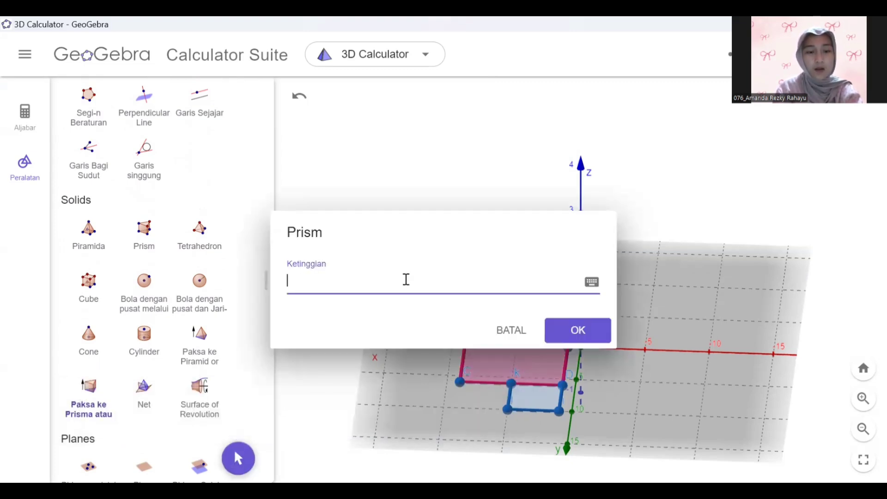
{"action": "key", "text": "Return"}
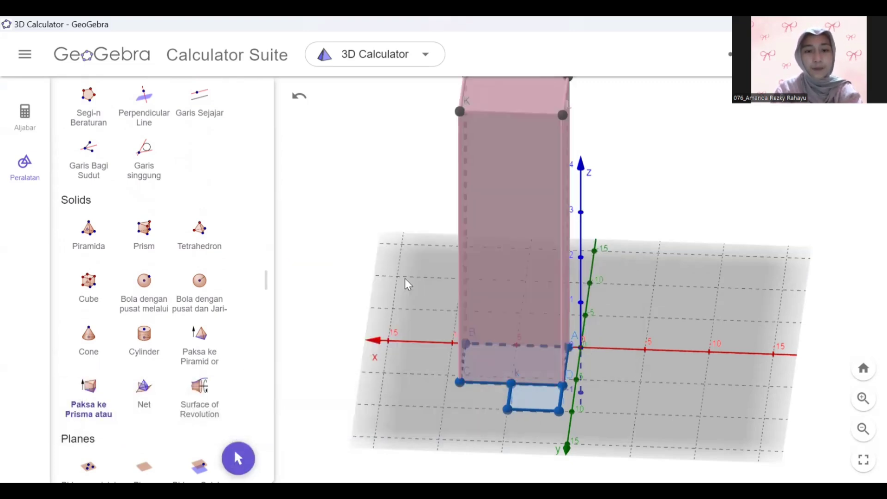
- Extrude the square base Dijk into a prism with height 4
{"action": "left_click", "coordinate": [535, 396]}
{"action": "type", "text": "4"}
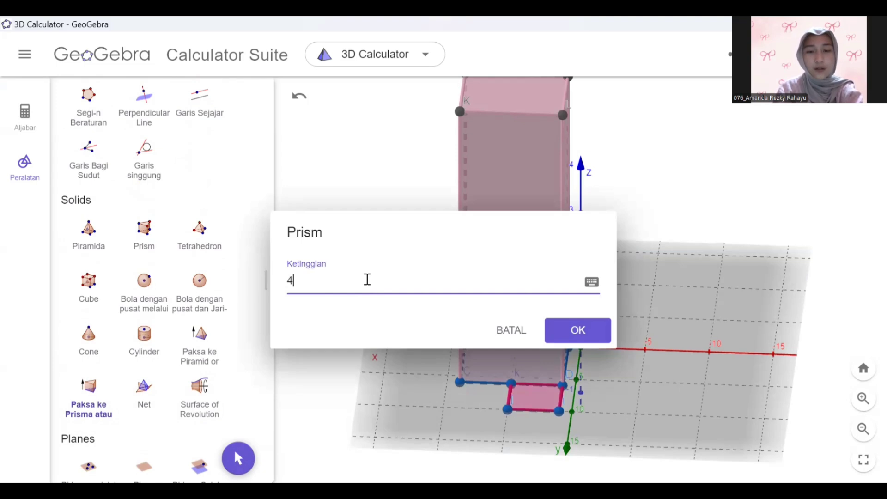
{"action": "key", "text": "Return"}
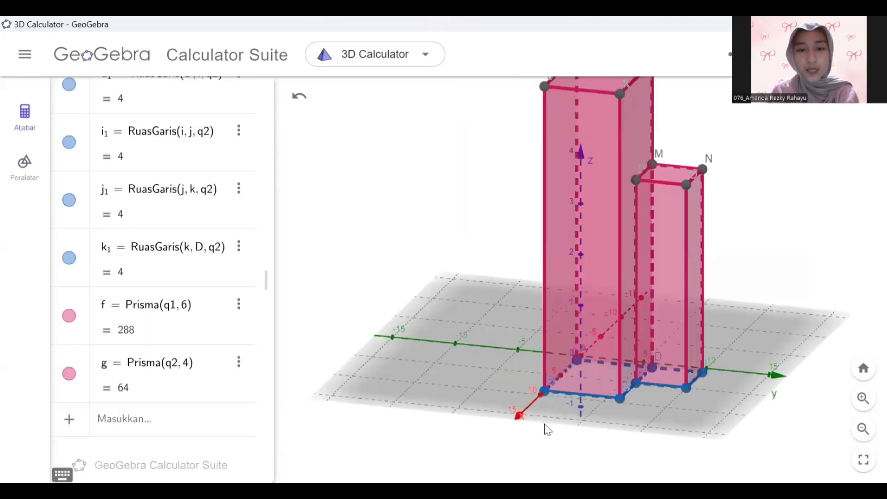